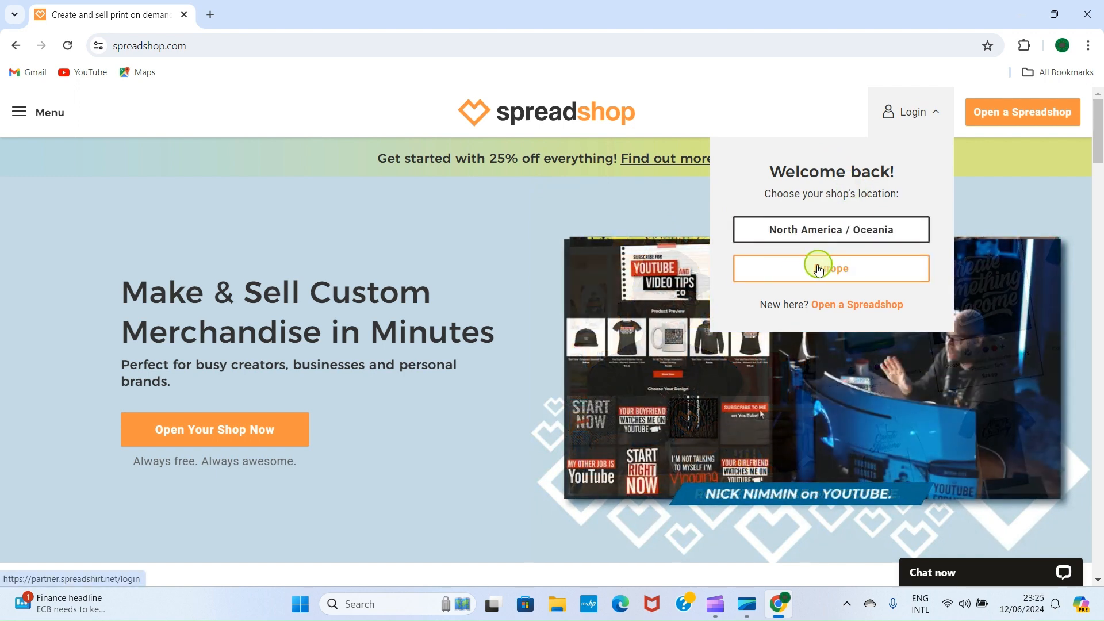
# Log in to the Europe partner area and open the shop's settings
pyautogui.click(819, 270)
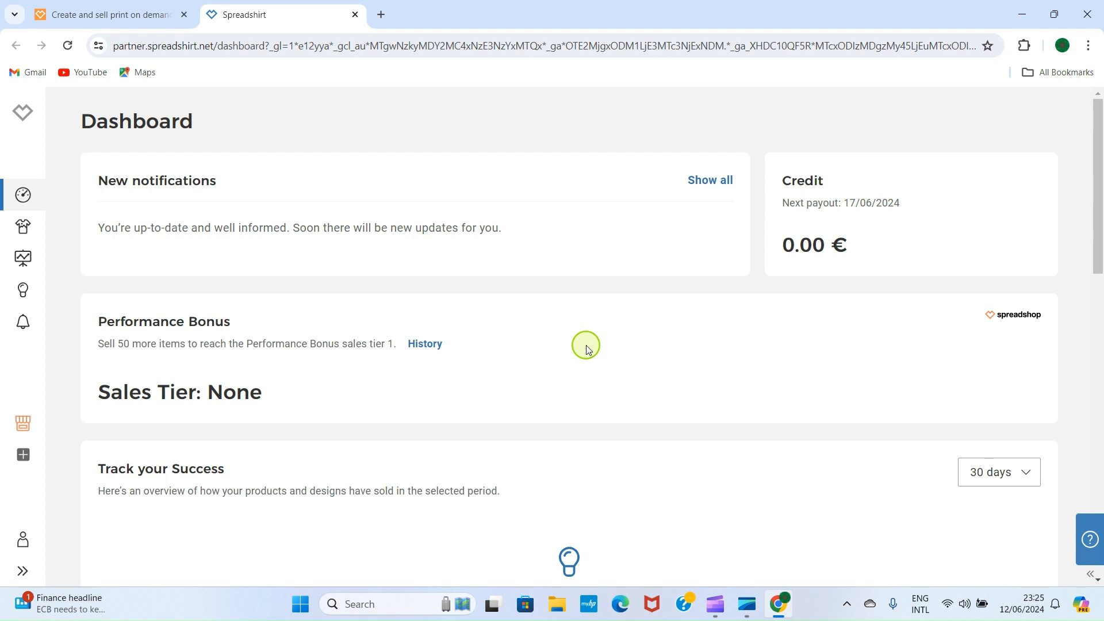
pyautogui.click(26, 430)
# Look through the shop's start page preview, from the header and teaser to the About the Shop and Product Preview sections
pyautogui.scroll(-2, 609, 375)
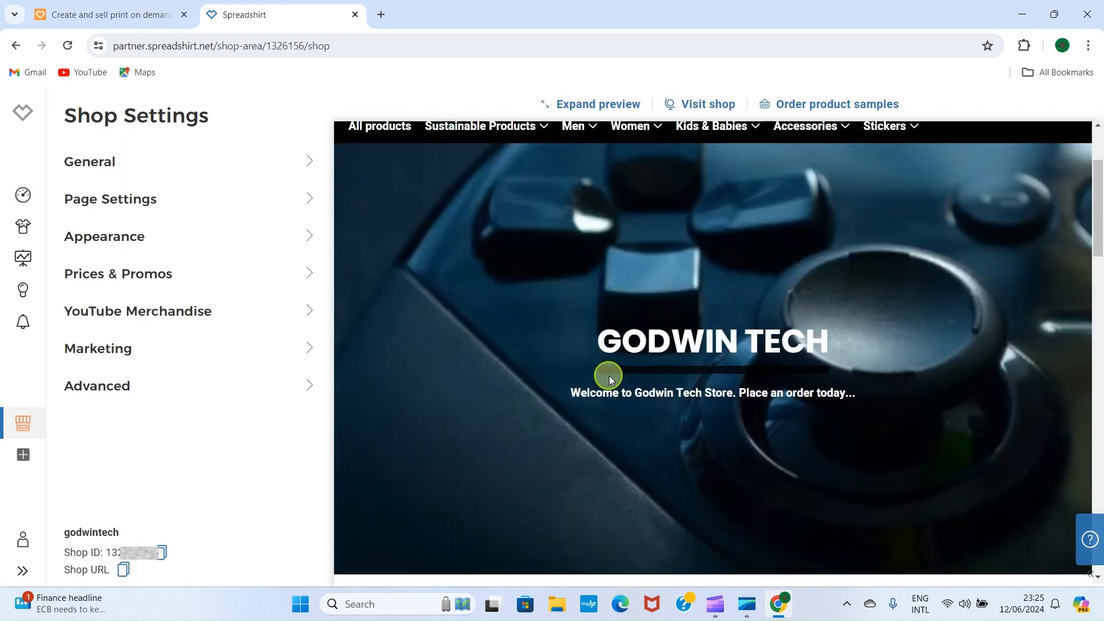
pyautogui.scroll(-5, 610, 376)
pyautogui.scroll(-3, 614, 380)
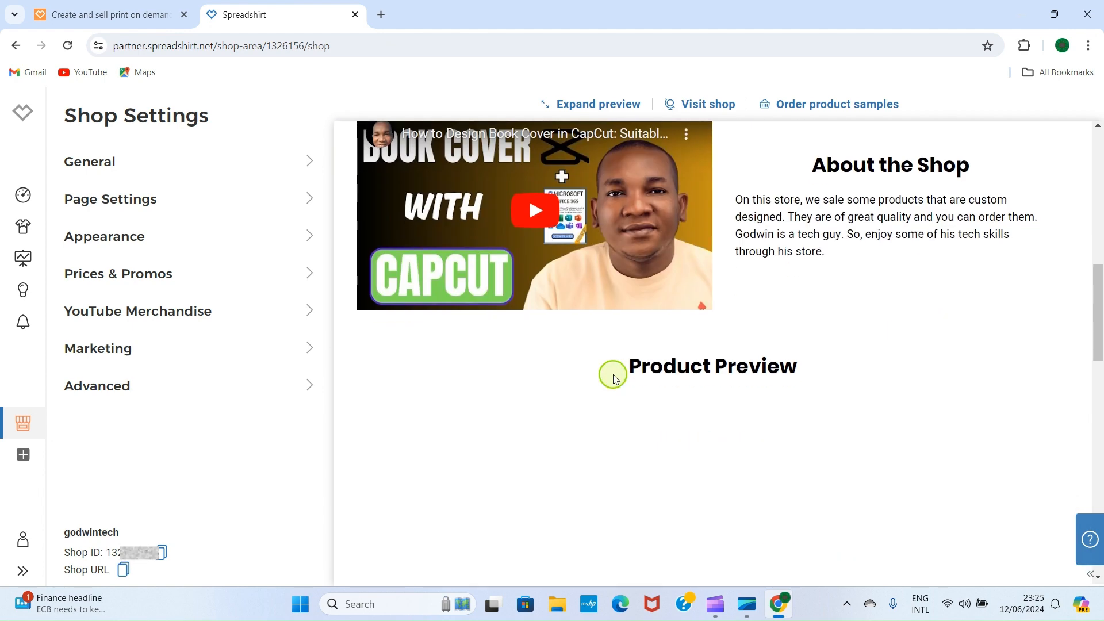
pyautogui.scroll(-3, 615, 379)
pyautogui.scroll(10, 614, 380)
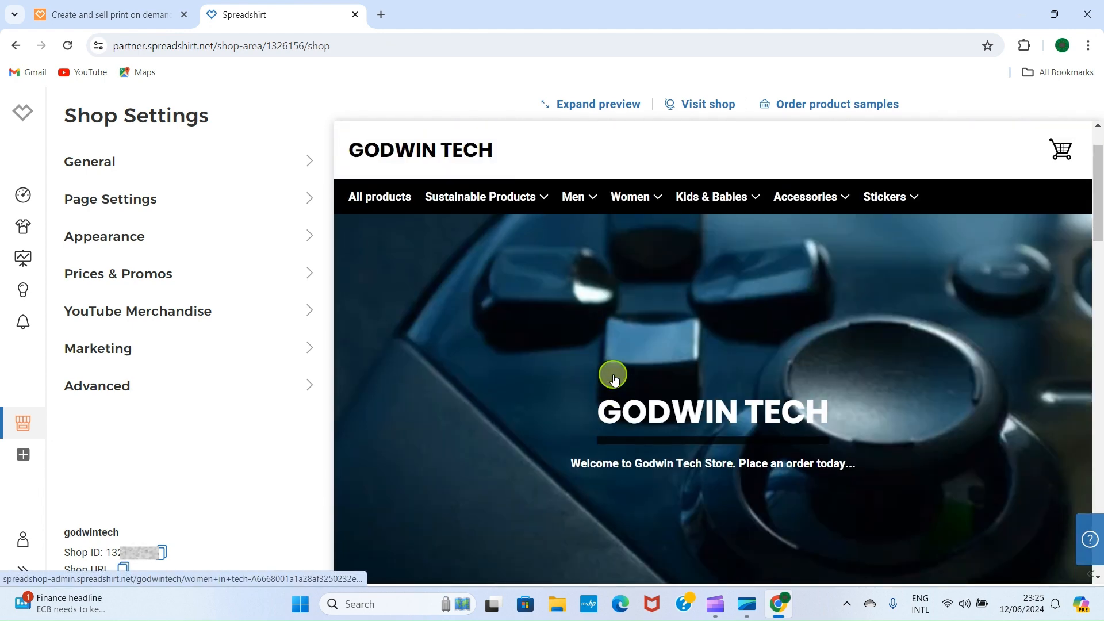
pyautogui.scroll(2, 614, 379)
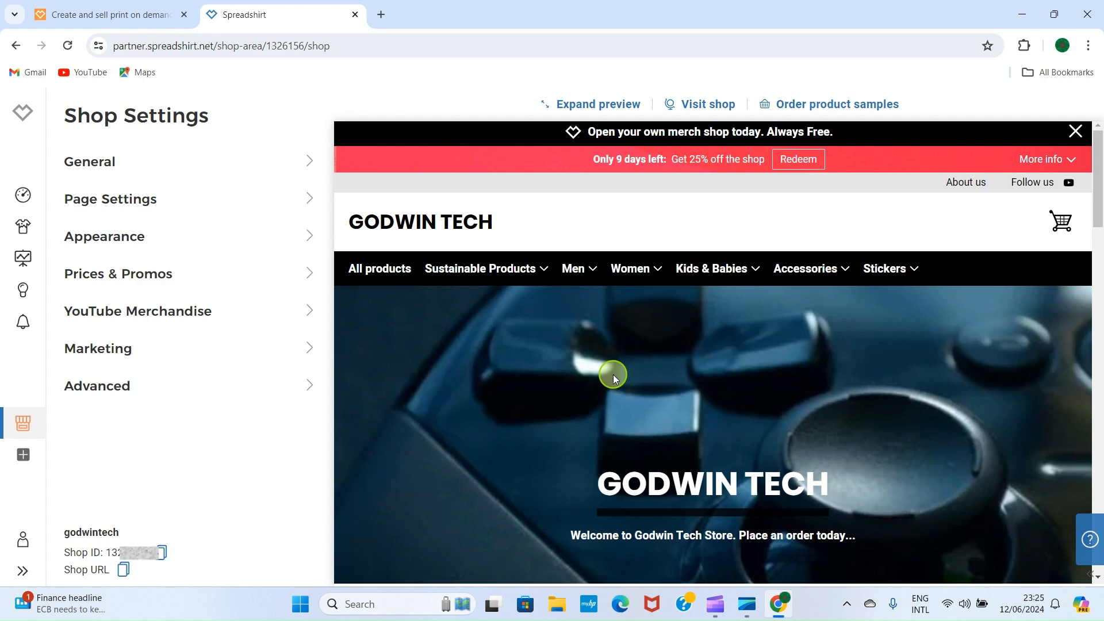
pyautogui.scroll(-2, 614, 374)
pyautogui.scroll(-3, 662, 428)
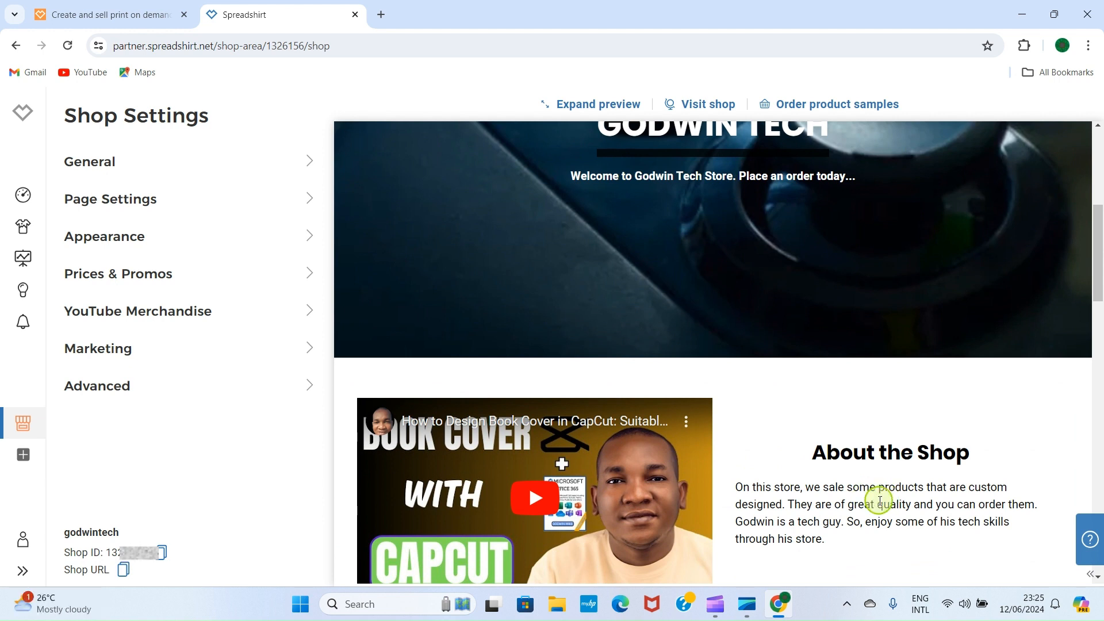
pyautogui.scroll(-1, 883, 499)
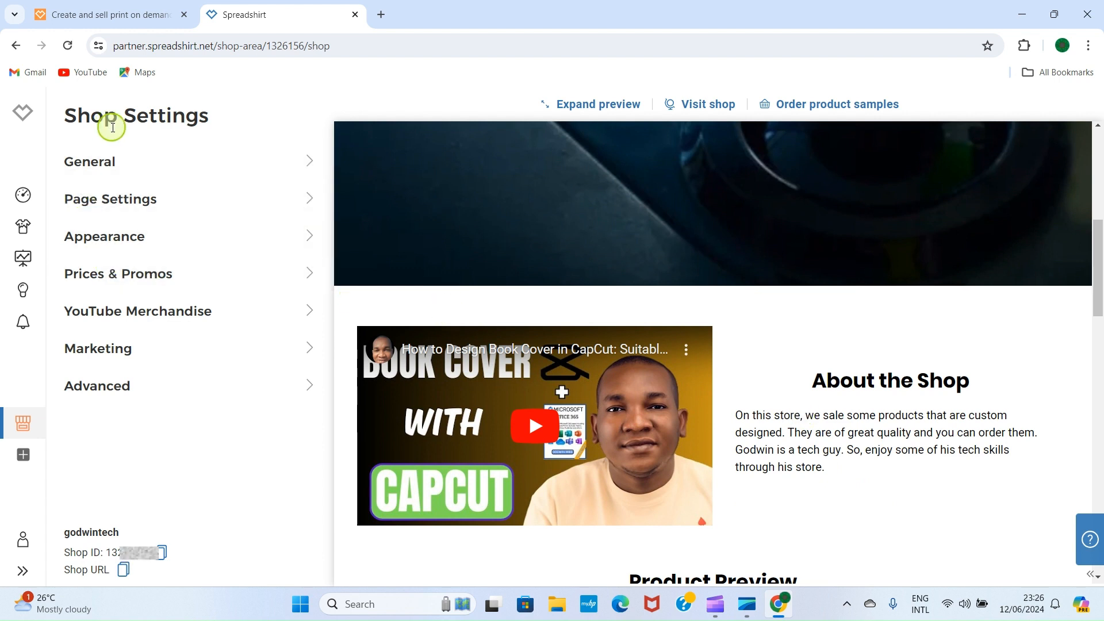
# Open the shop's Info & SEO settings and read through the whole shop description
pyautogui.click(117, 163)
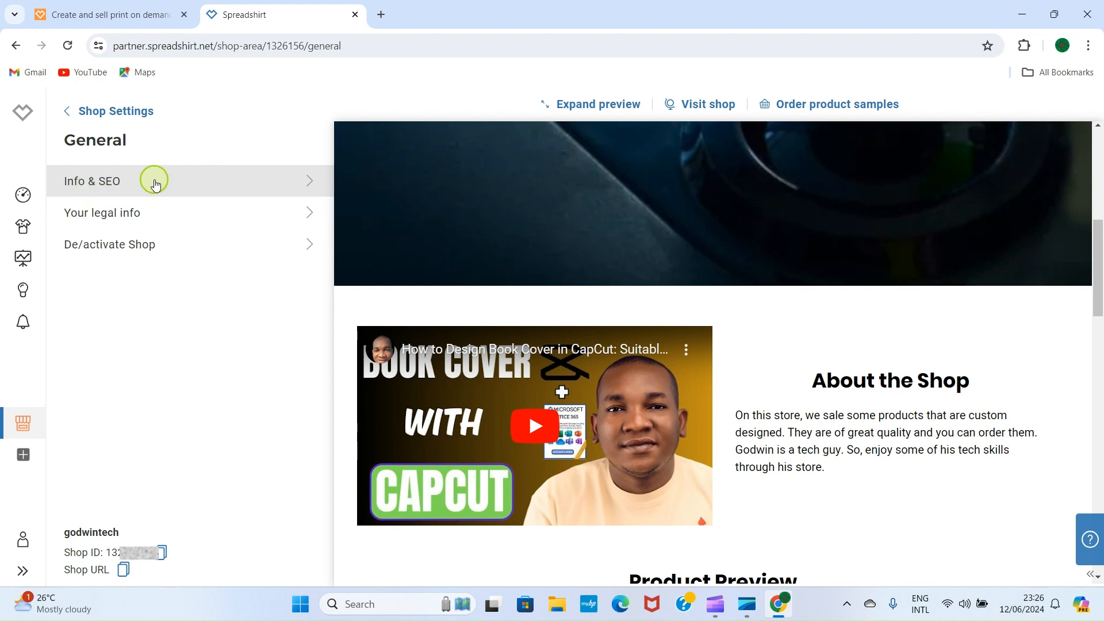
pyautogui.click(176, 183)
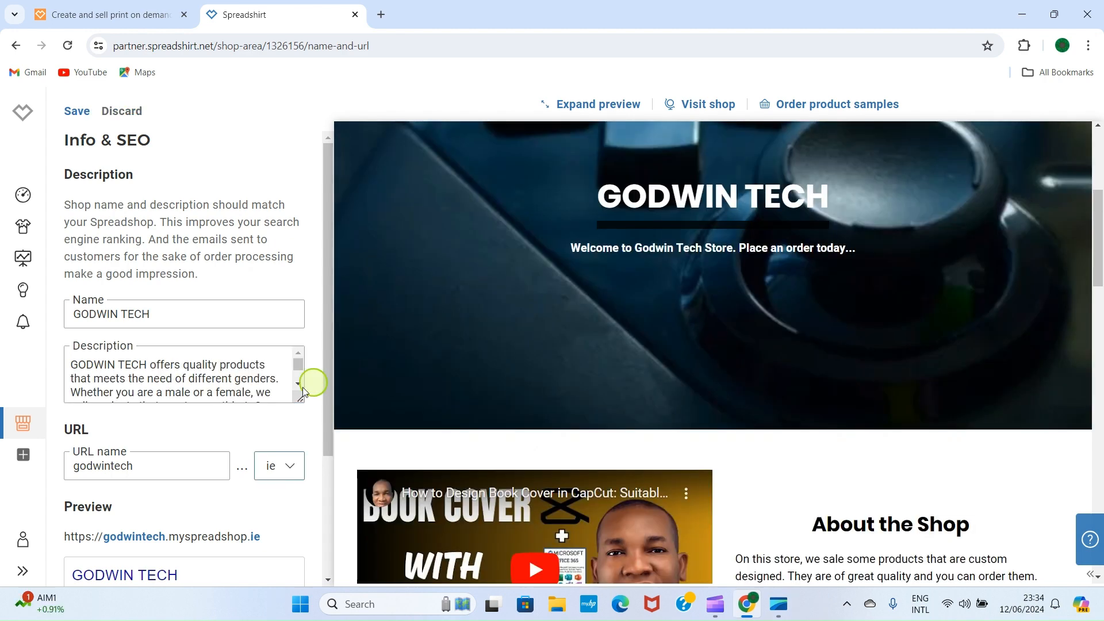
pyautogui.click(156, 372)
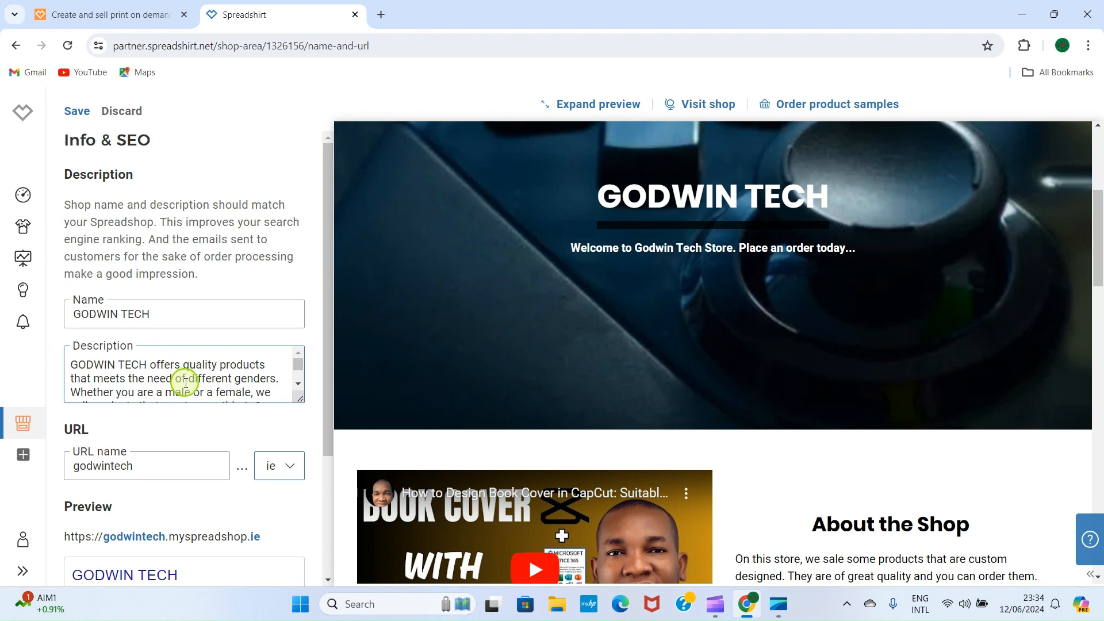
pyautogui.scroll(-2, 183, 382)
pyautogui.scroll(2, 183, 383)
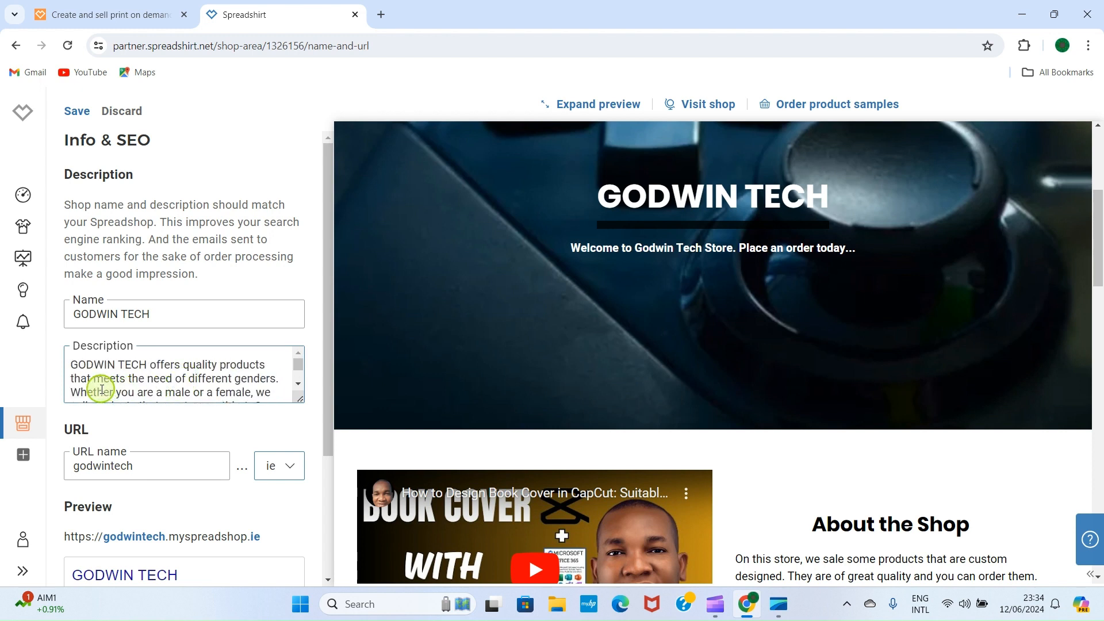
pyautogui.scroll(-2, 222, 382)
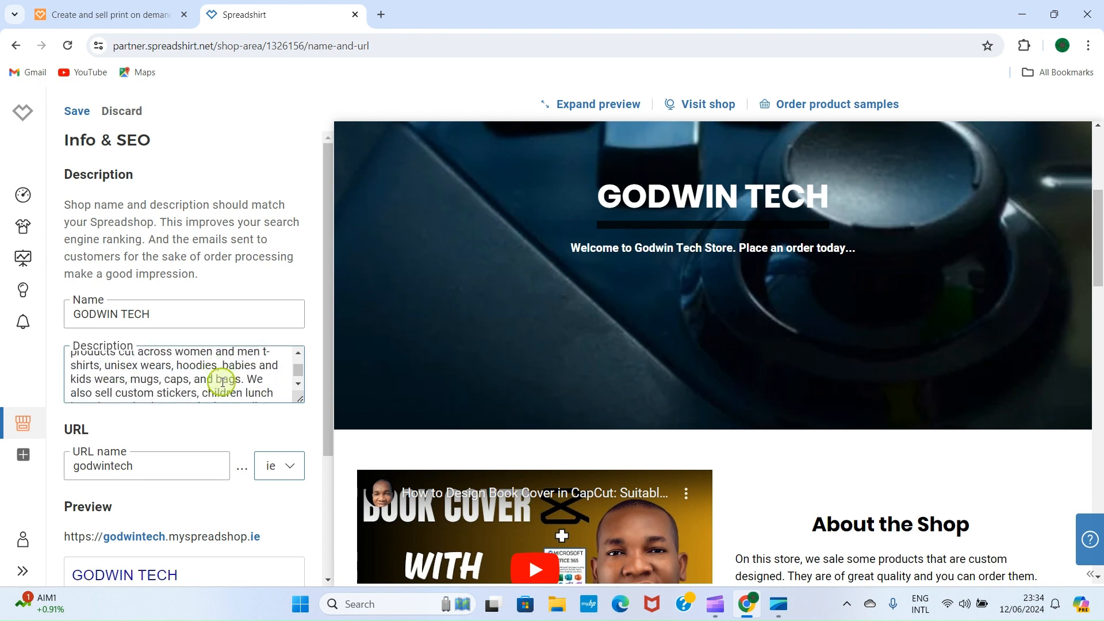
pyautogui.scroll(1, 223, 384)
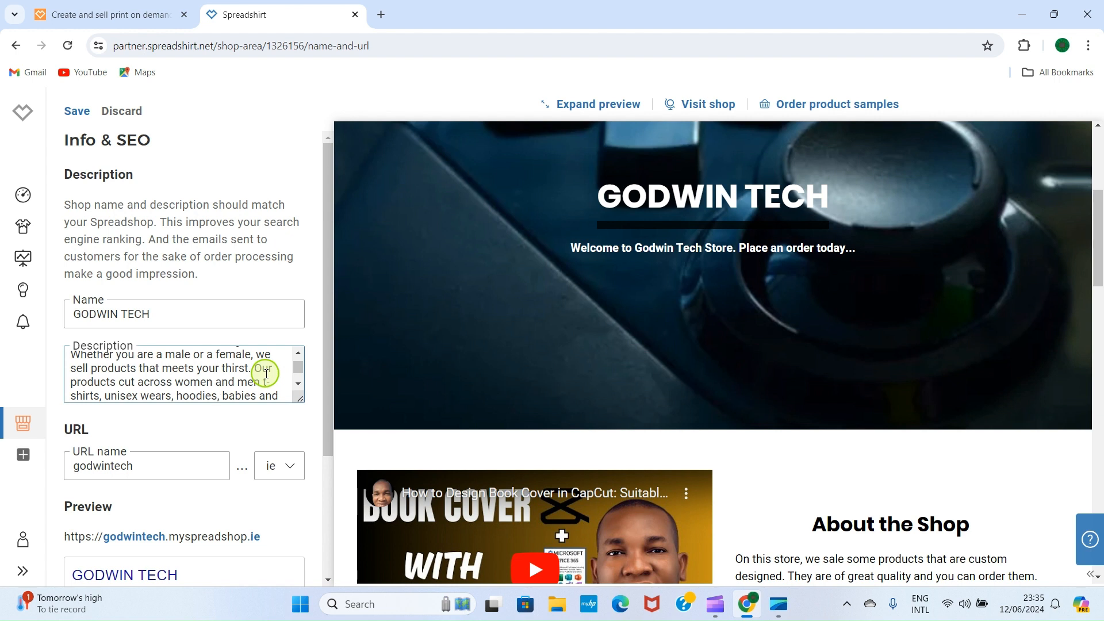
pyautogui.scroll(-1, 267, 374)
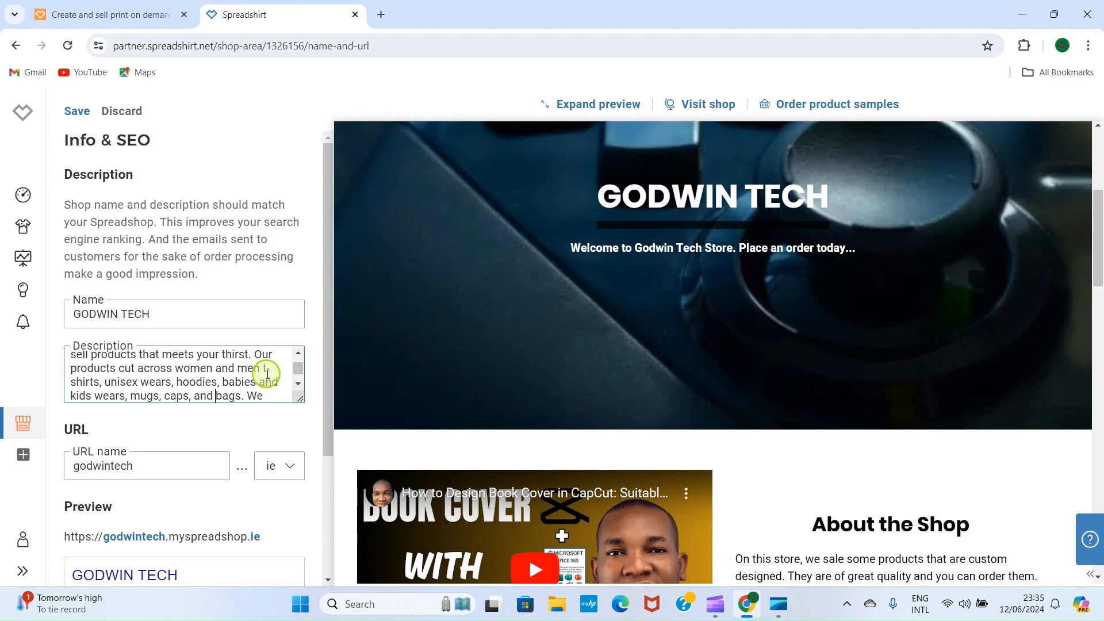
pyautogui.press('Down')
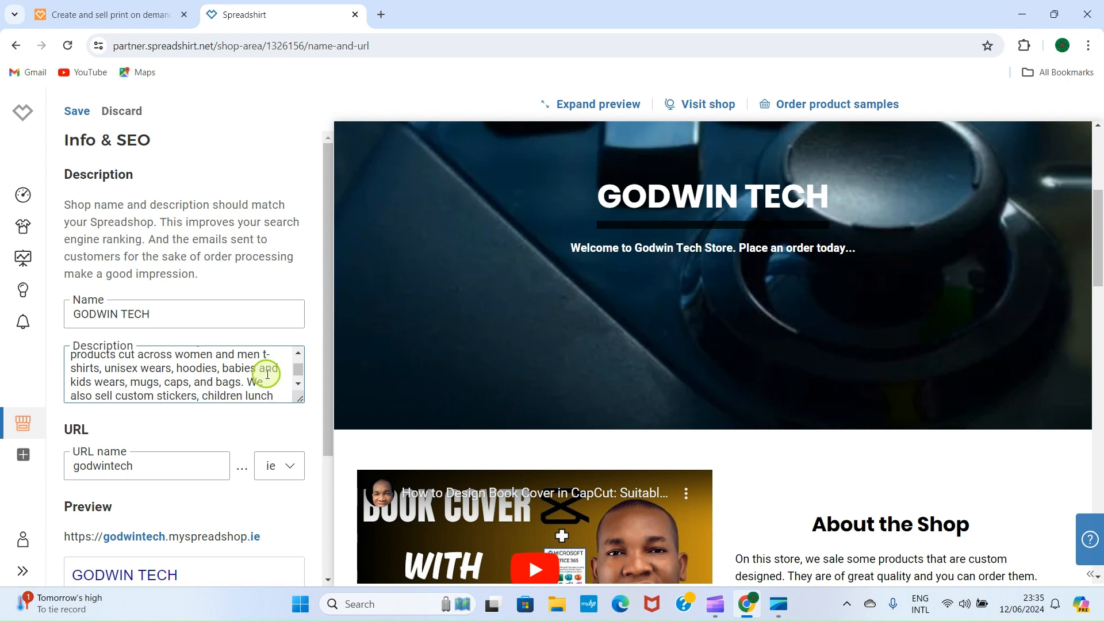
pyautogui.press('Down')
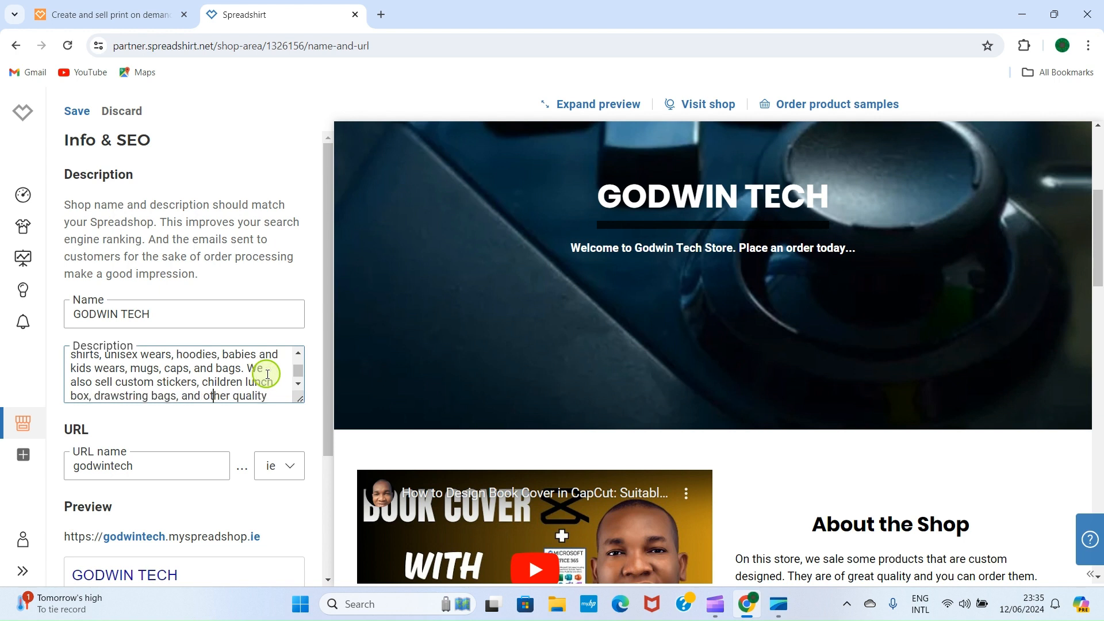
pyautogui.press('Down')
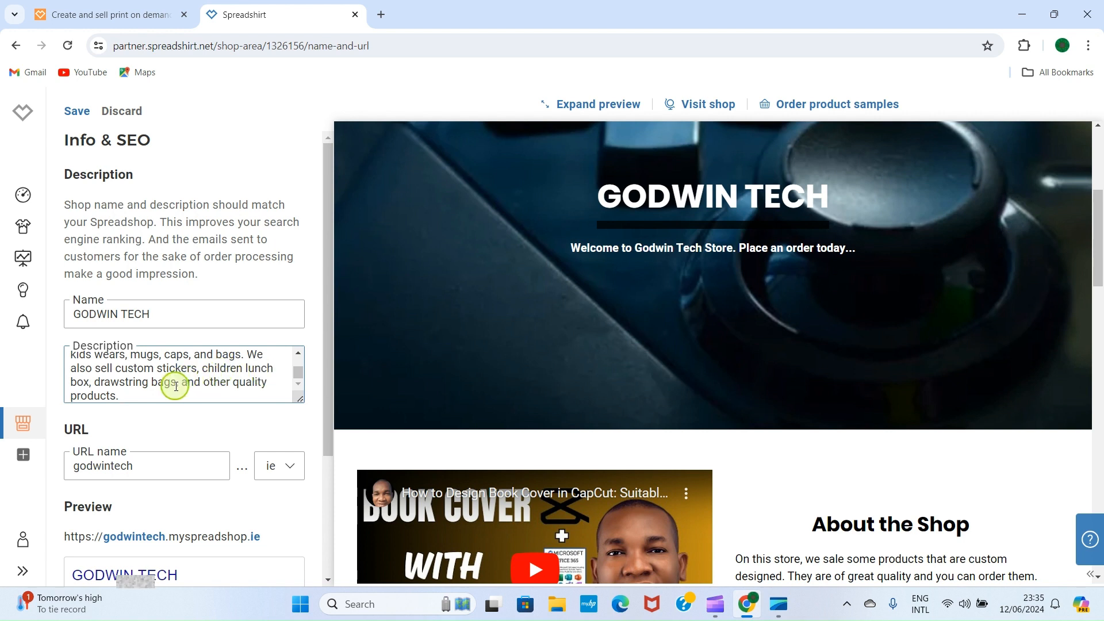
pyautogui.scroll(-2, 176, 386)
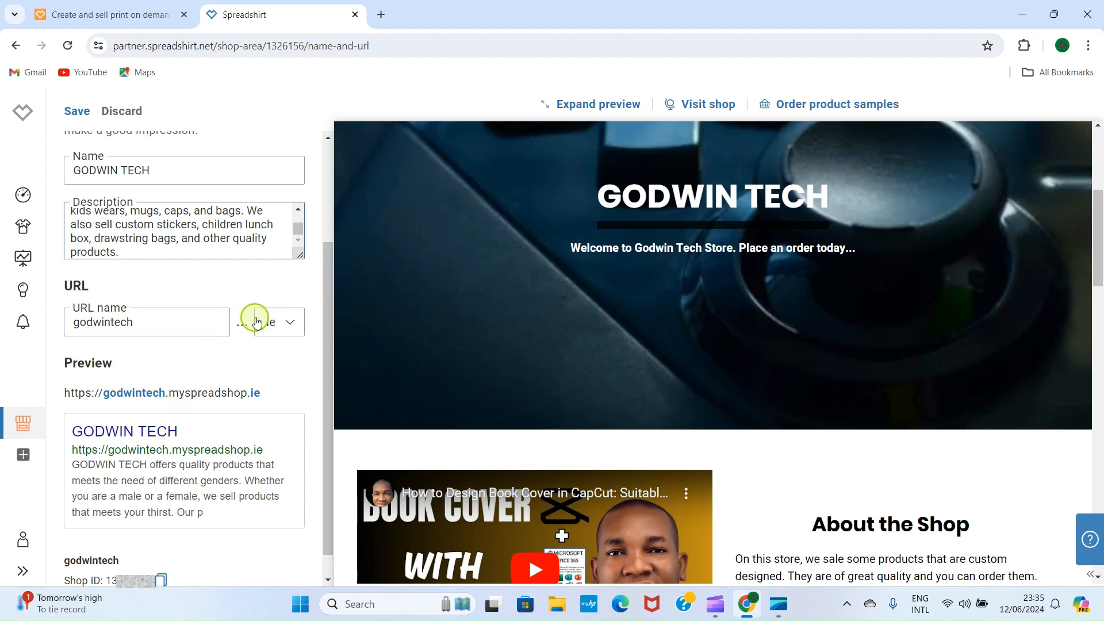
# Check the shop URL's domain ending and search preview, and save the Info & SEO settings
pyautogui.click(295, 324)
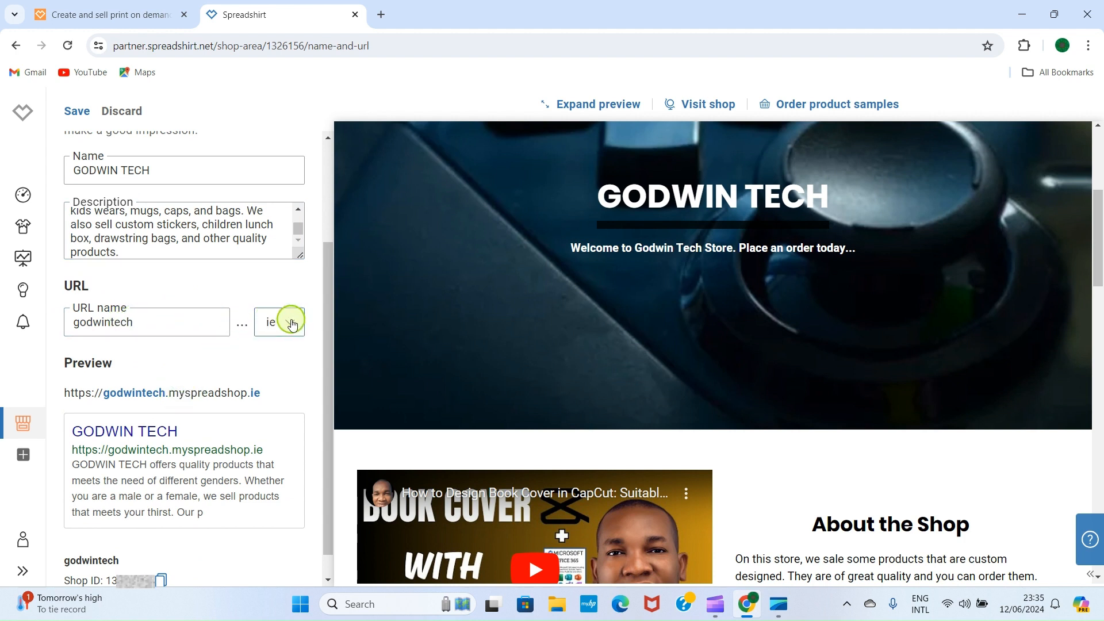
pyautogui.click(292, 324)
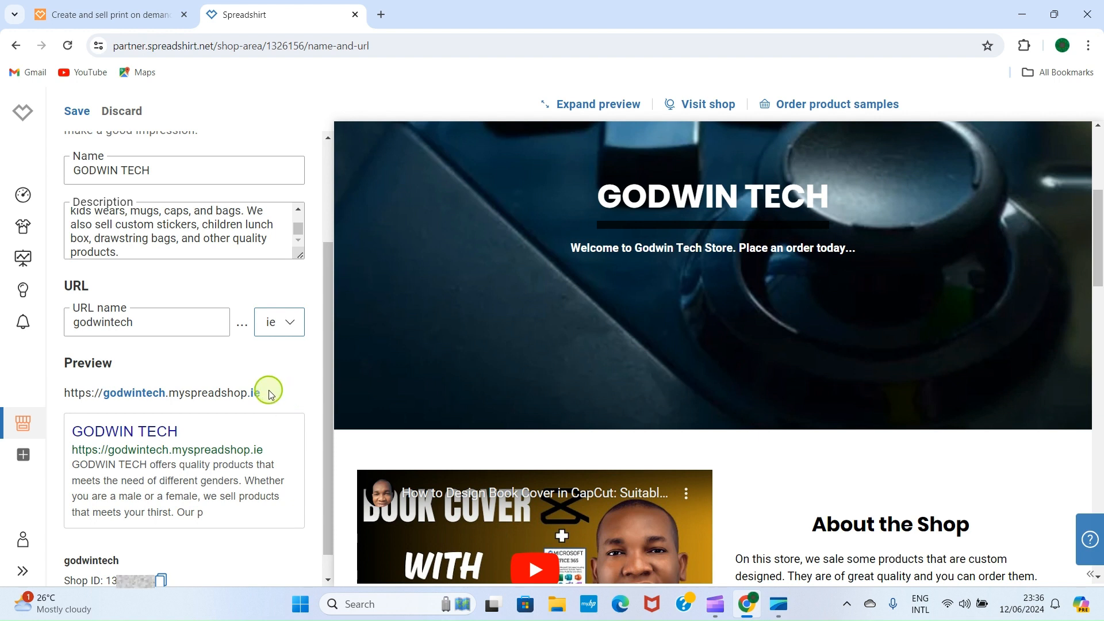
pyautogui.scroll(-1, 271, 395)
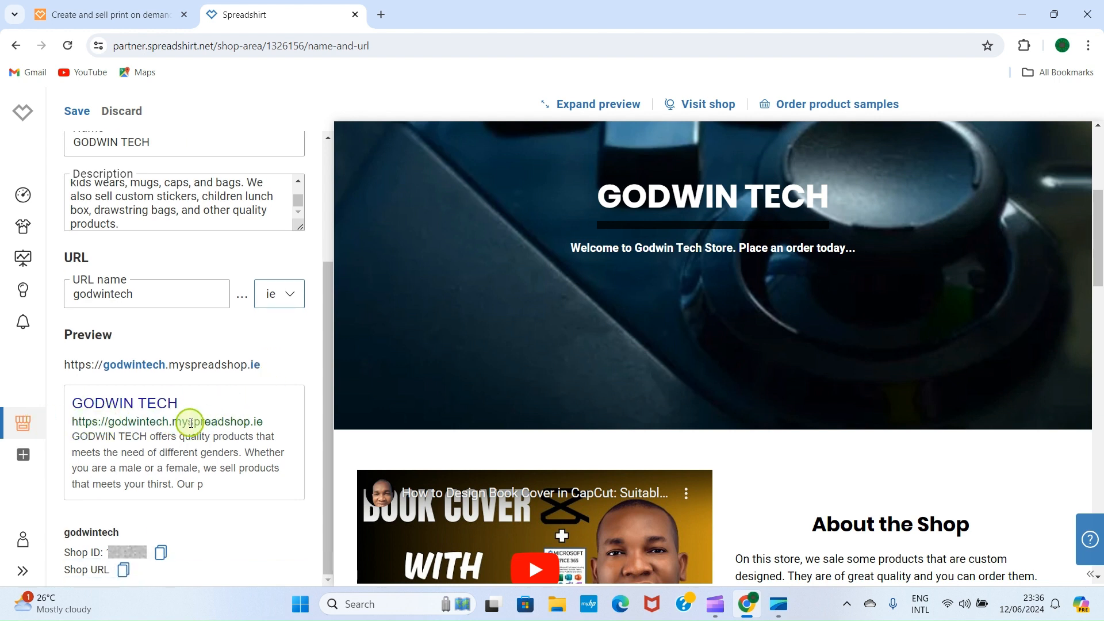
pyautogui.scroll(5, 268, 385)
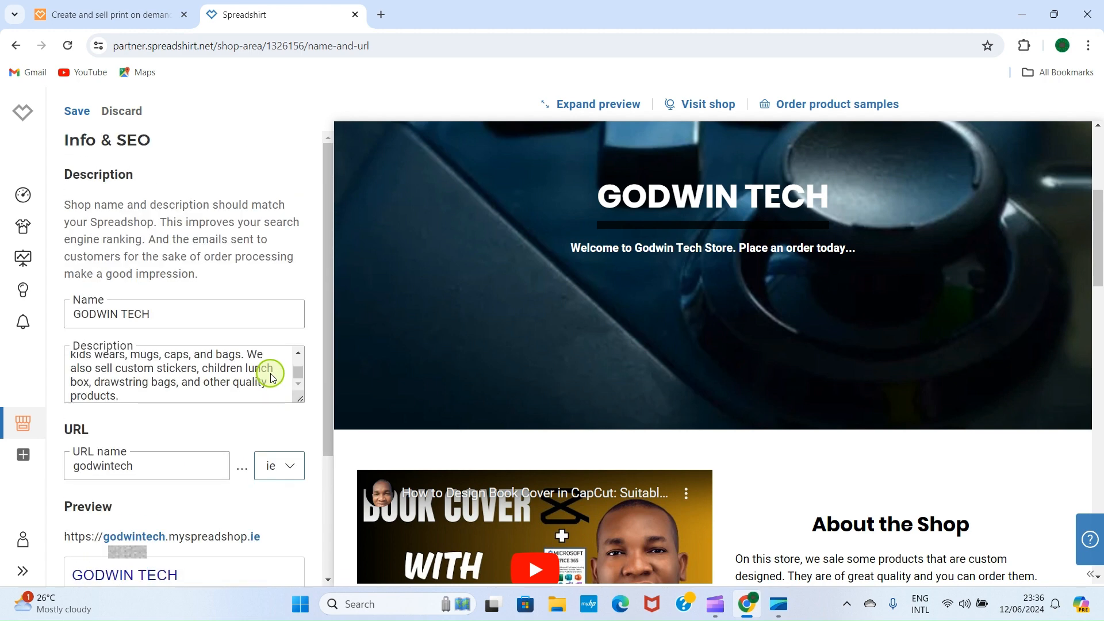
pyautogui.scroll(3, 162, 370)
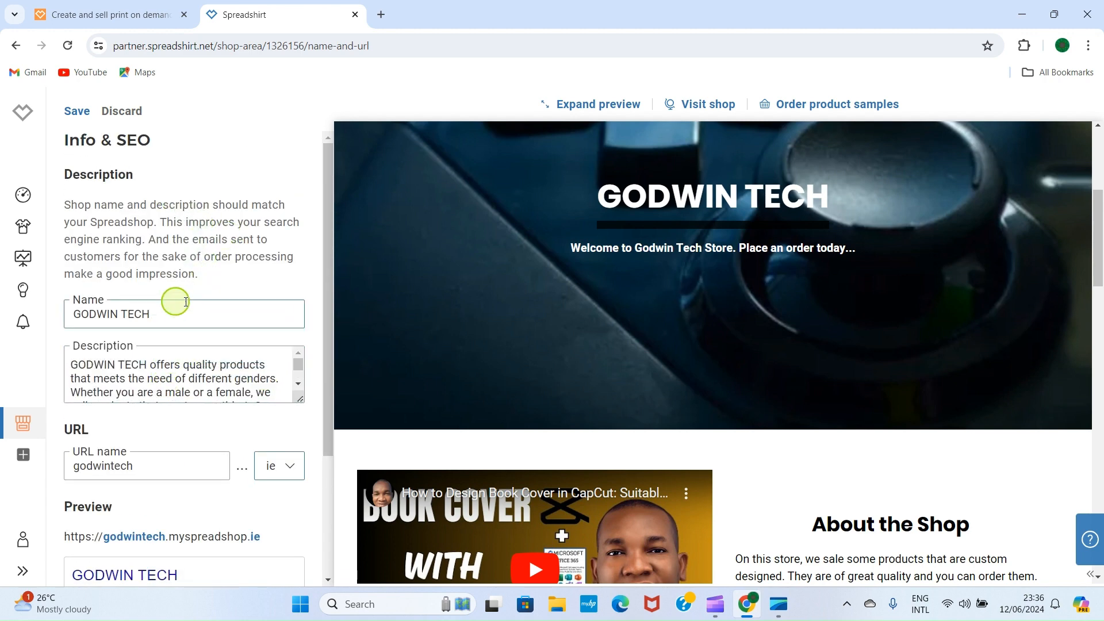
pyautogui.click(75, 113)
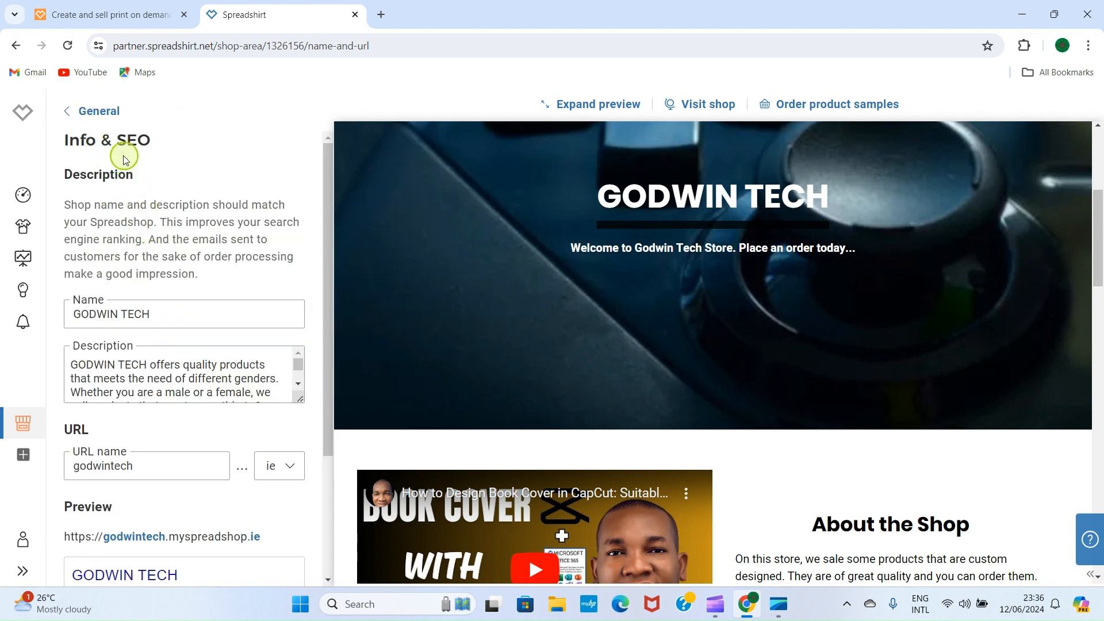
pyautogui.click(69, 117)
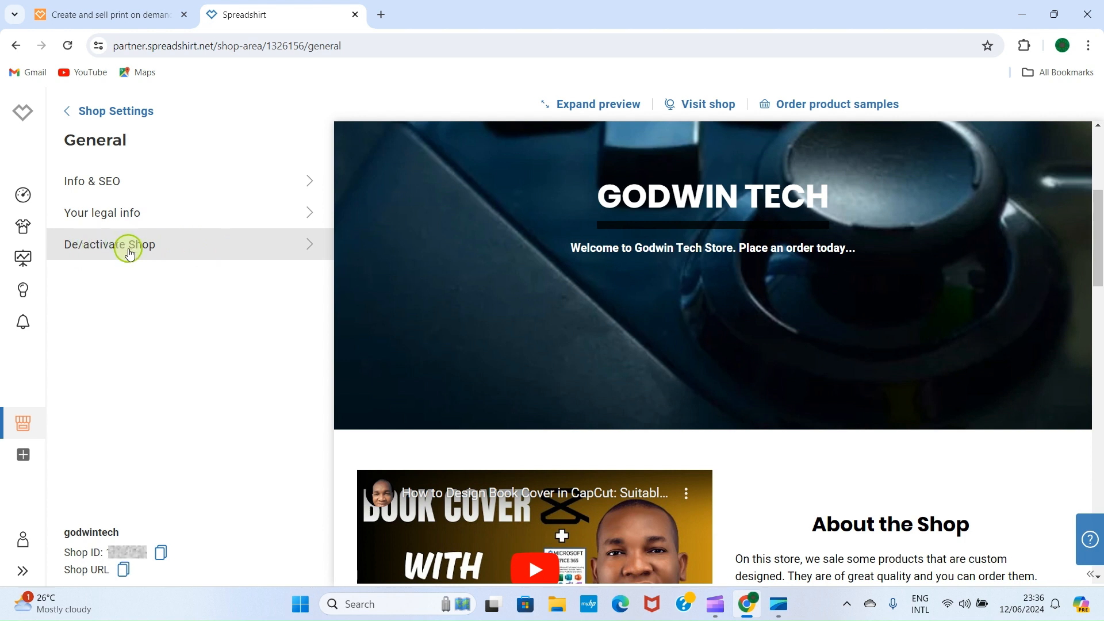
# View the De/activate Shop settings with their online and offline options, and return to the main shop settings
pyautogui.click(311, 253)
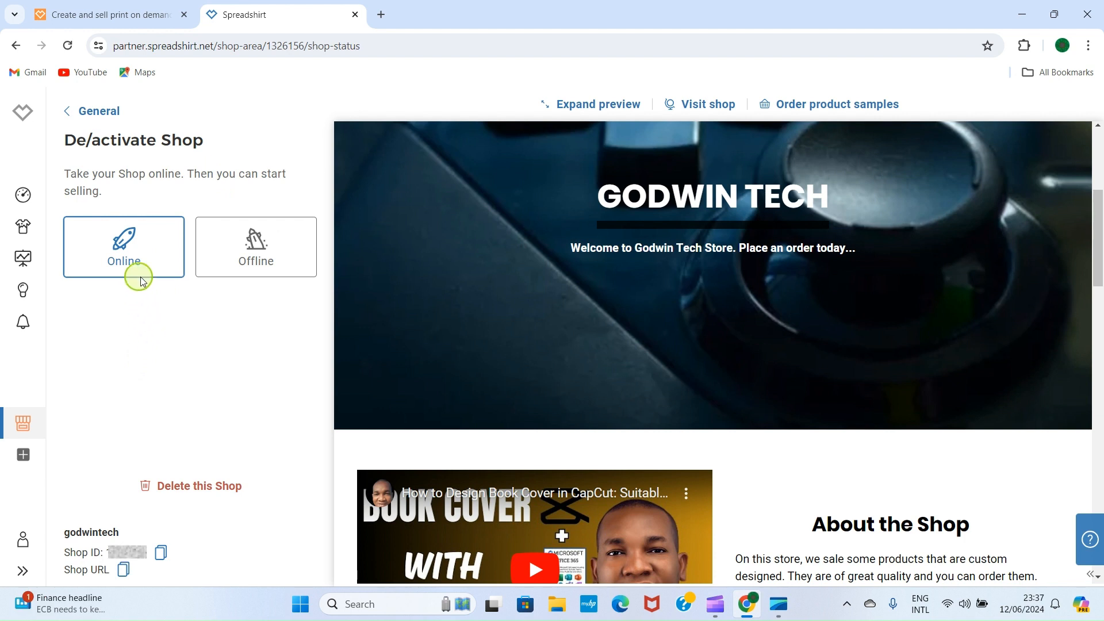
pyautogui.click(66, 114)
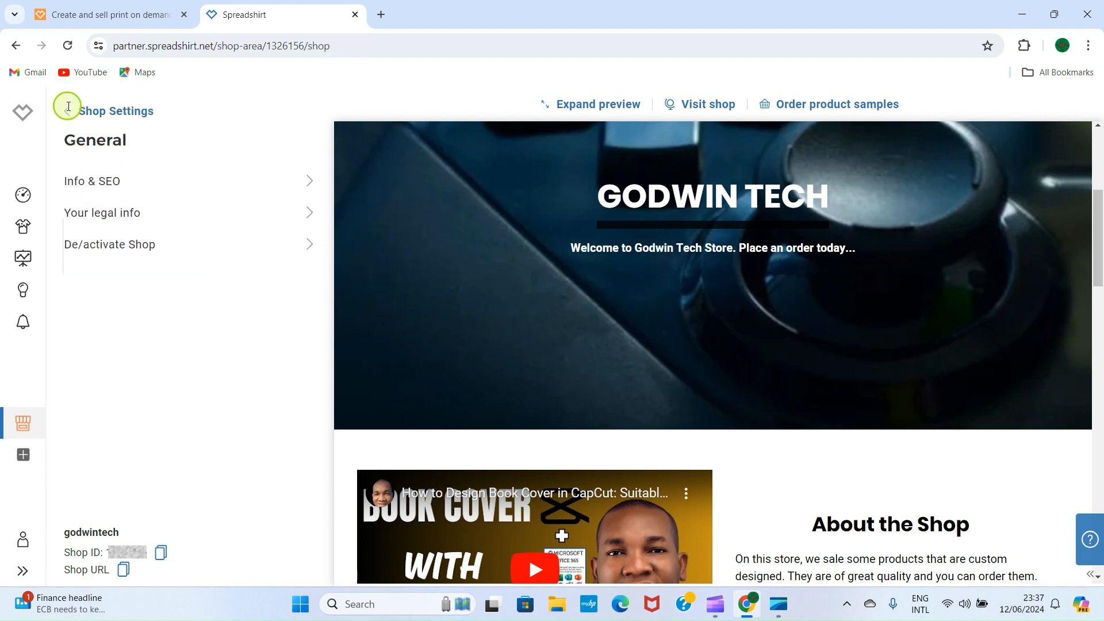
pyautogui.click(67, 109)
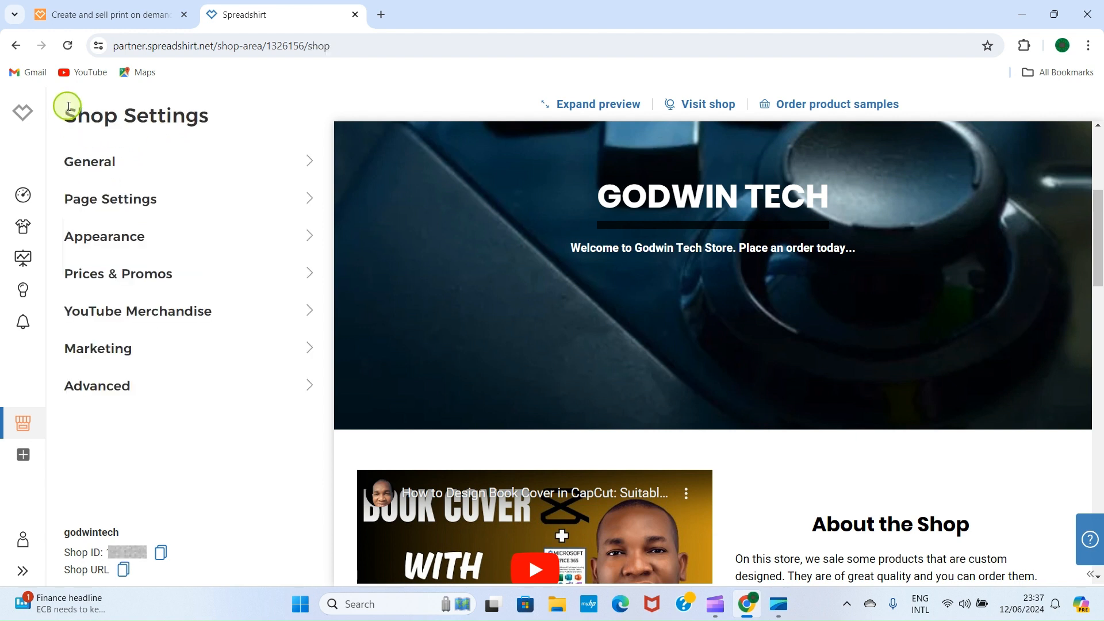
# Open the start page's Teaser element for editing in the page settings
pyautogui.click(164, 205)
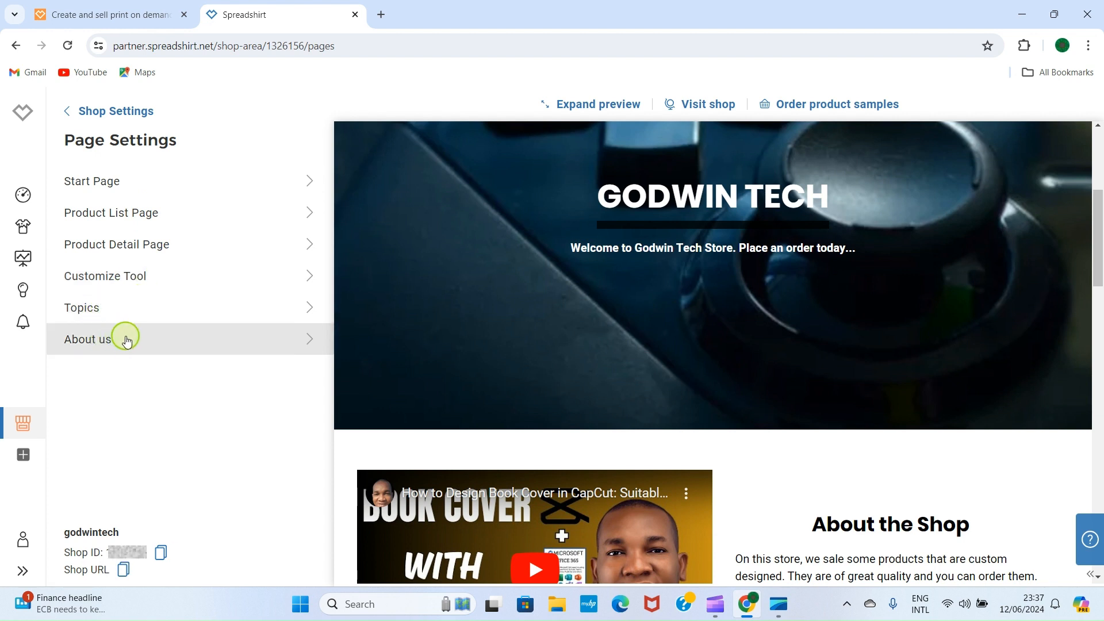
pyautogui.click(176, 182)
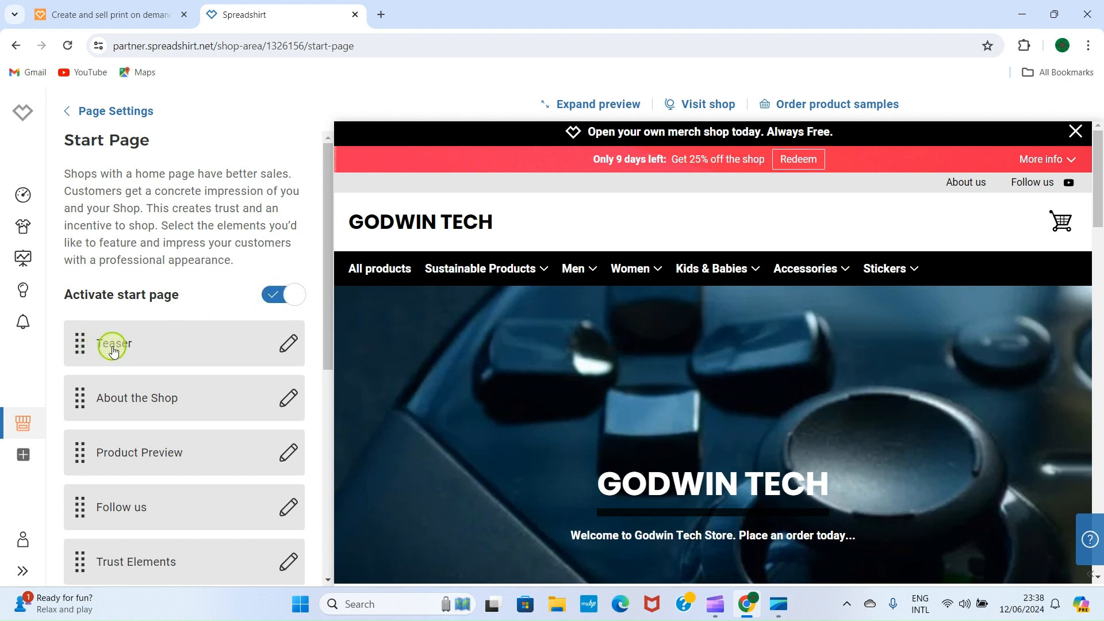
pyautogui.click(290, 343)
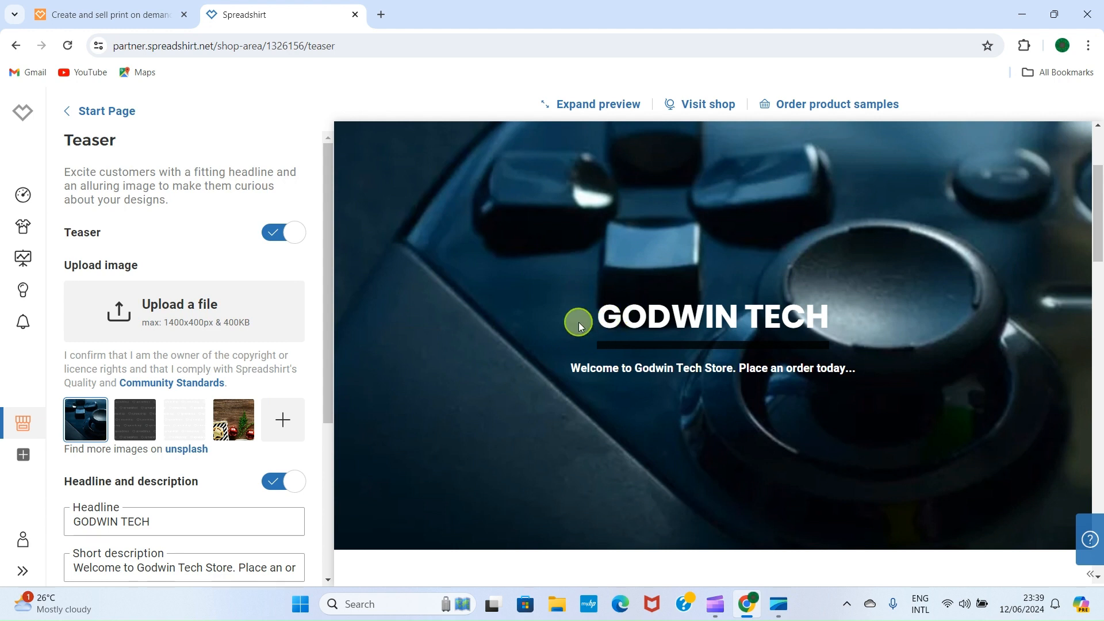
# Try the Christmas cookies image and the pineapple image as the teaser background
pyautogui.click(234, 426)
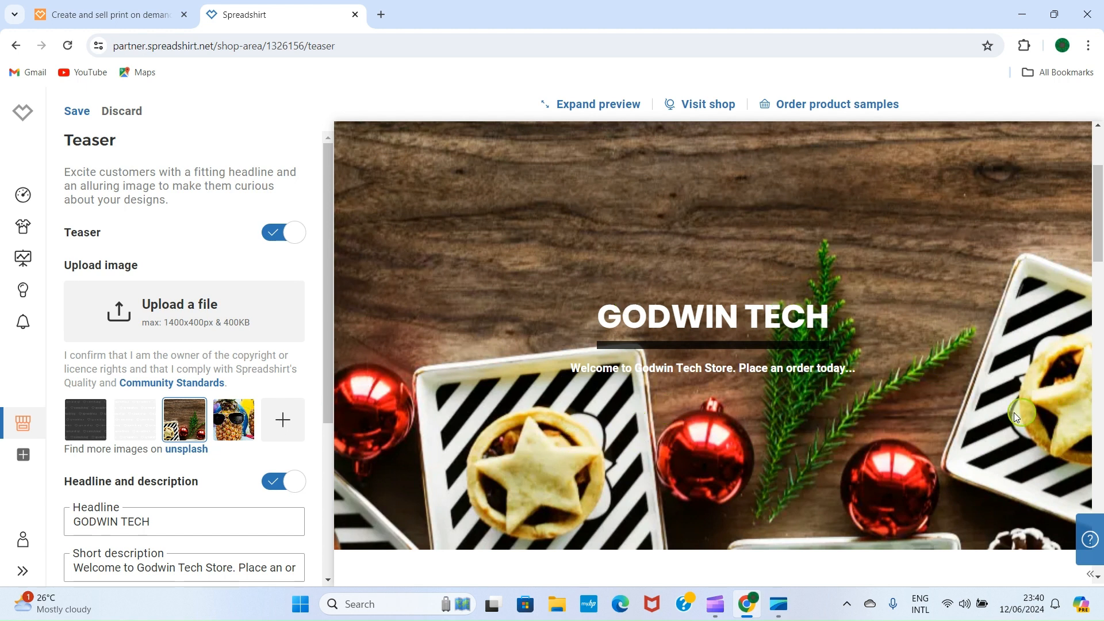
pyautogui.click(240, 422)
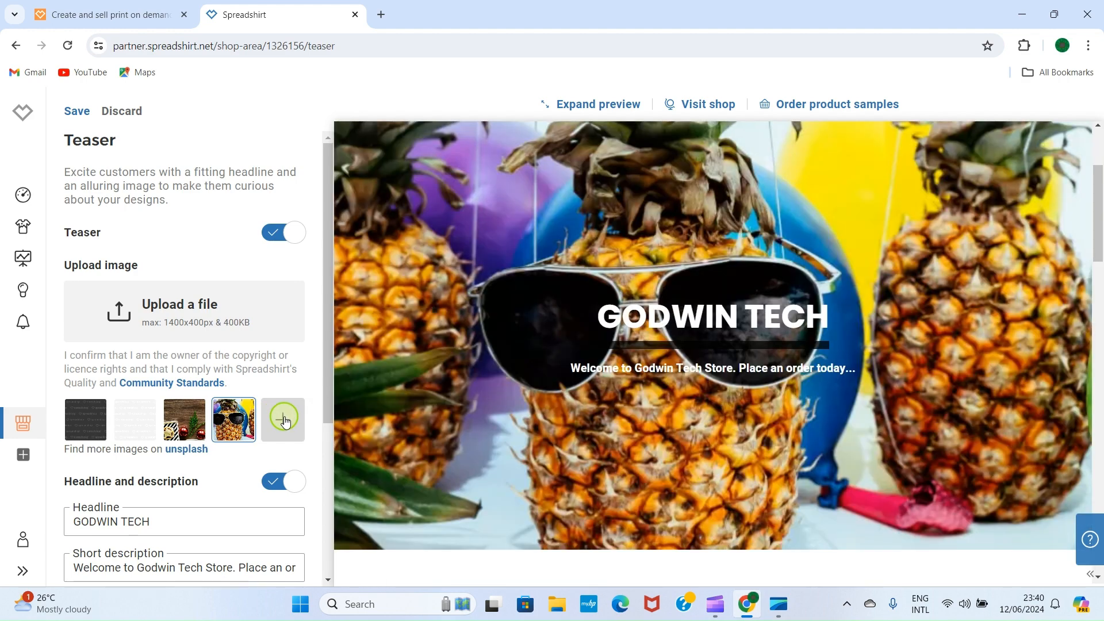
# Choose the dark game controller image from the full set of background images and save it as the teaser background
pyautogui.click(285, 419)
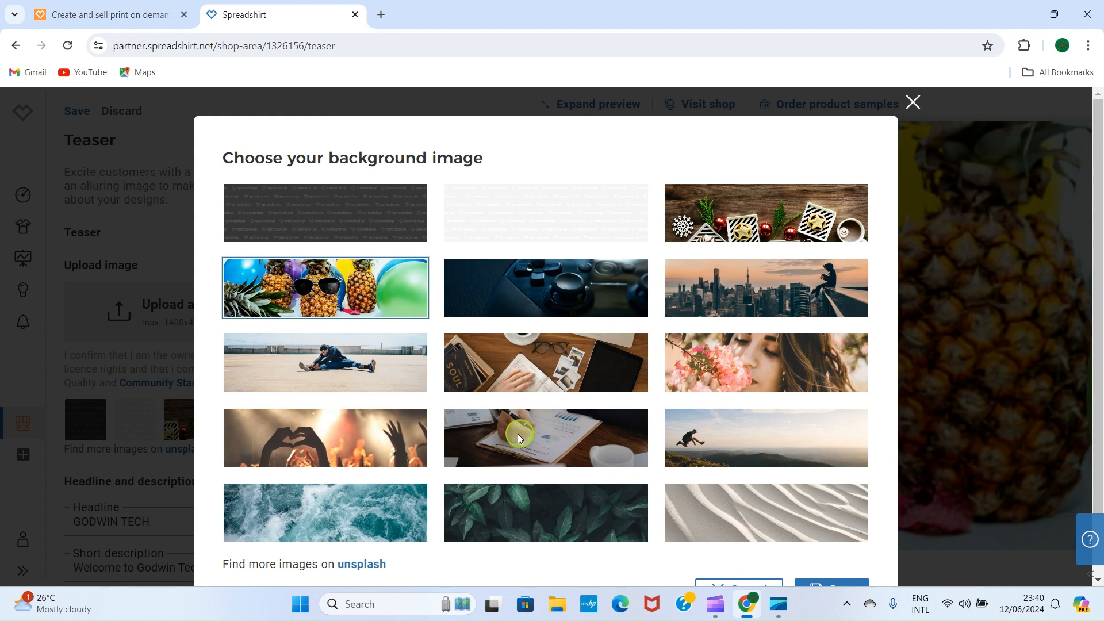
pyautogui.scroll(-1, 518, 434)
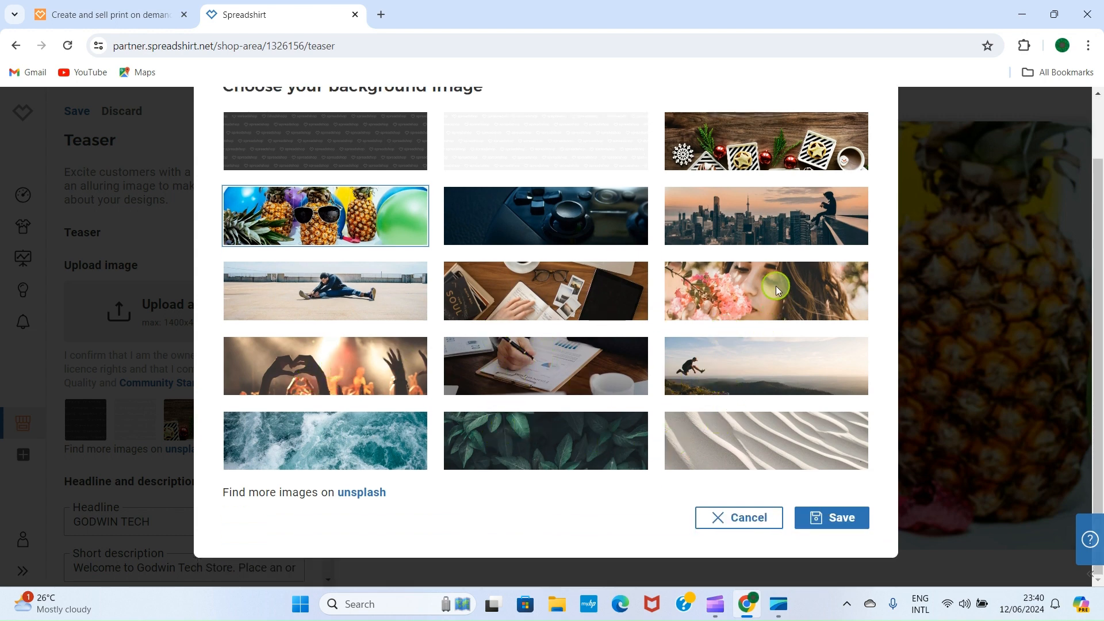
pyautogui.scroll(1, 771, 287)
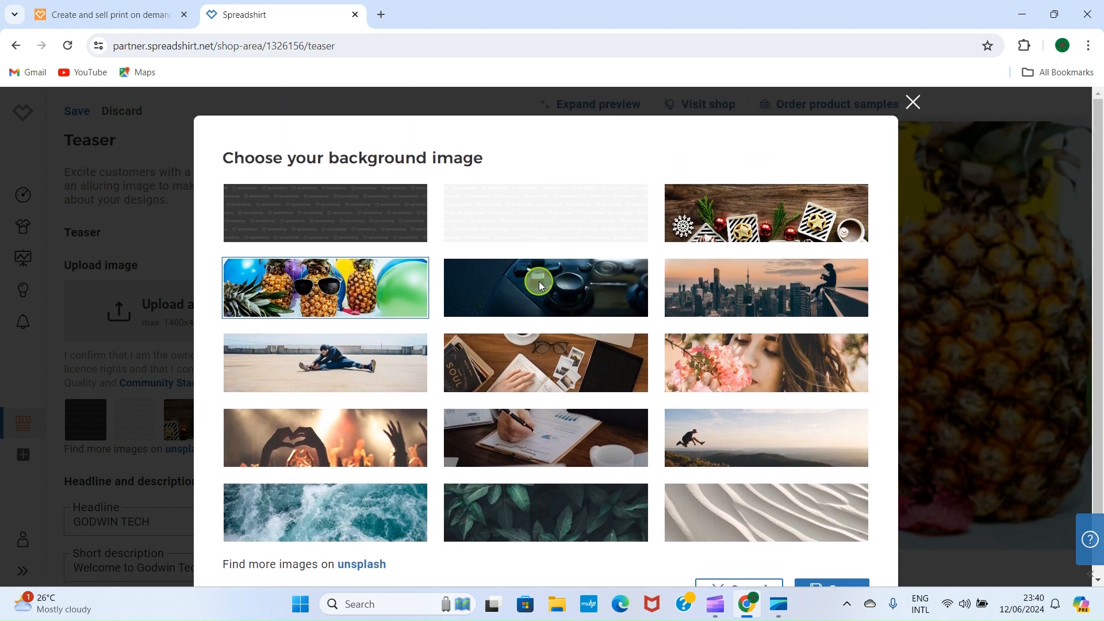
pyautogui.click(539, 281)
pyautogui.scroll(-1, 546, 282)
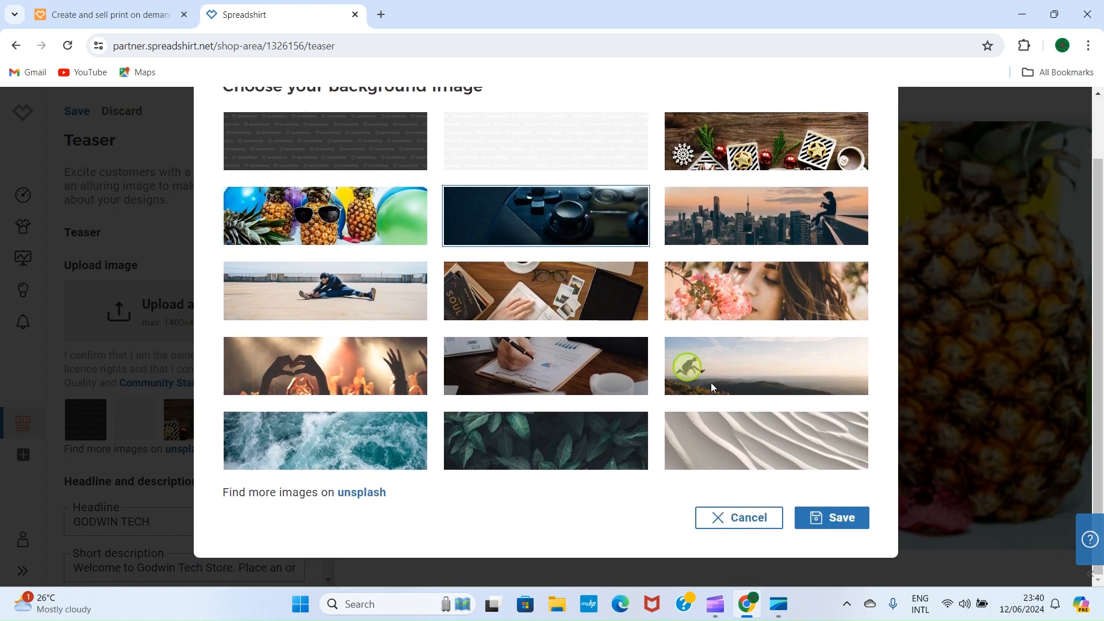
pyautogui.click(844, 517)
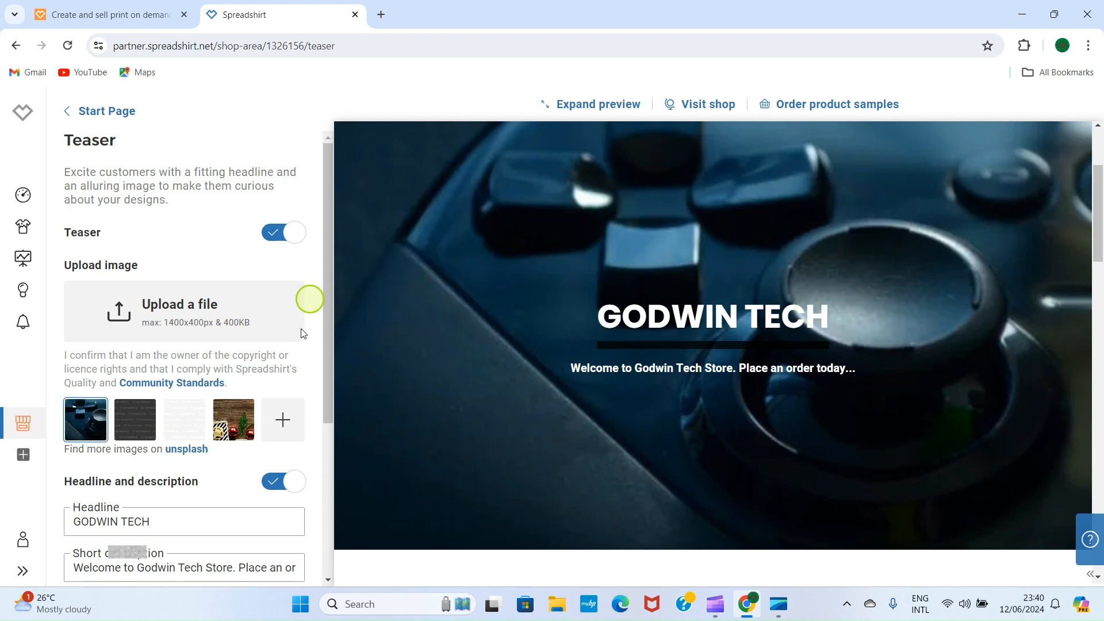
# Examine the teaser's headline and text settings, reading the short description through to its end
pyautogui.scroll(-4, 241, 340)
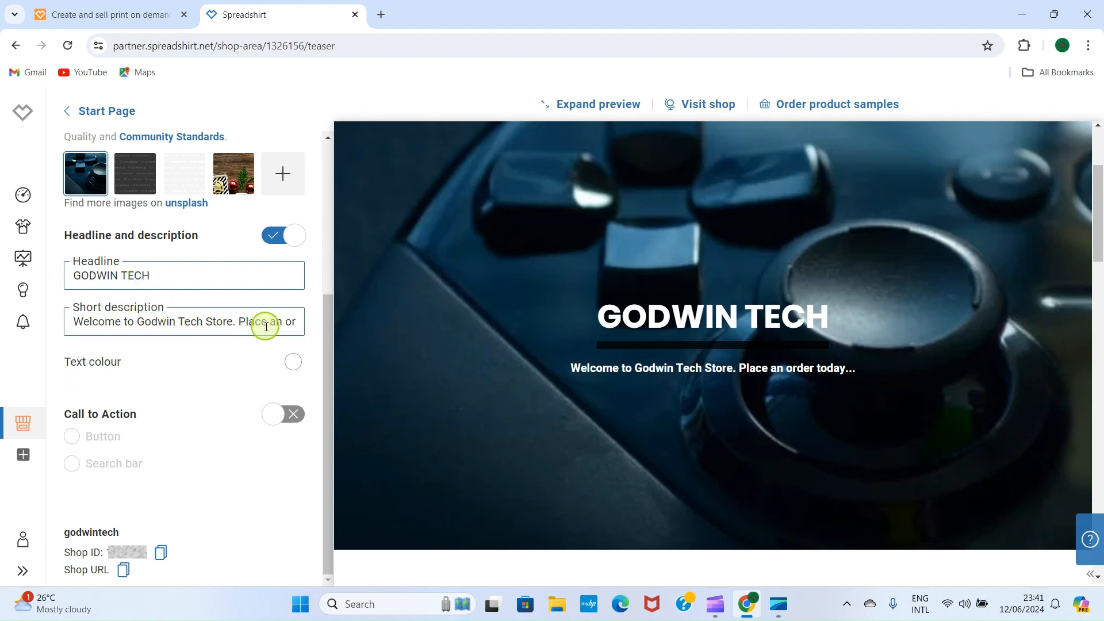
pyautogui.click(299, 321)
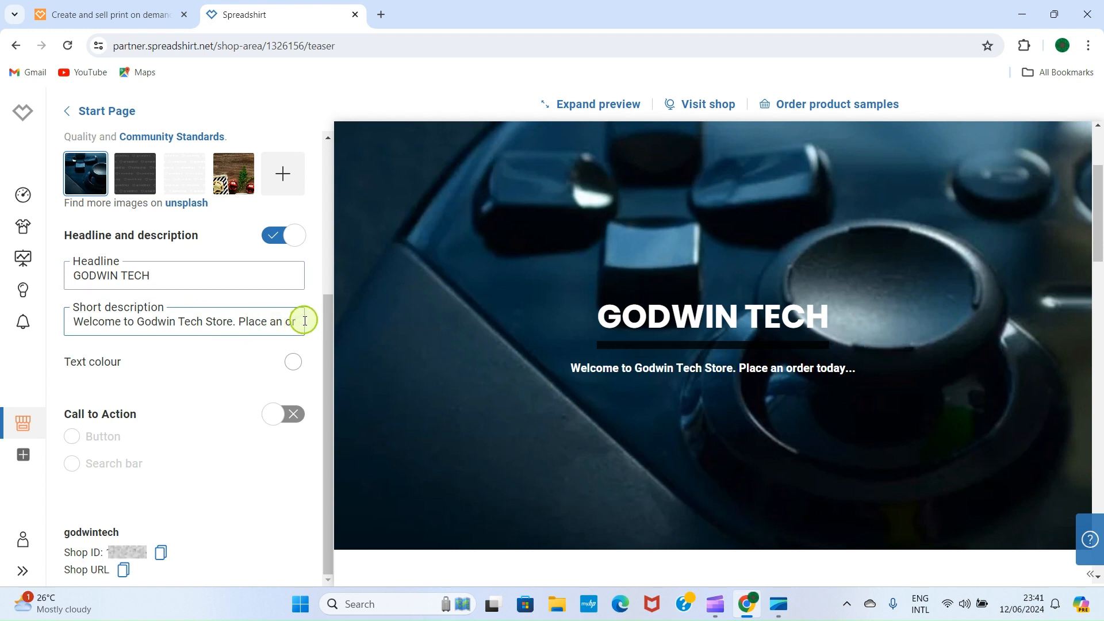
pyautogui.press('Right')
pyautogui.press('Right')
pyautogui.press('Right')
pyautogui.press('Right')
pyautogui.press('Right')
pyautogui.press('Right')
pyautogui.press('Right')
pyautogui.press('Right')
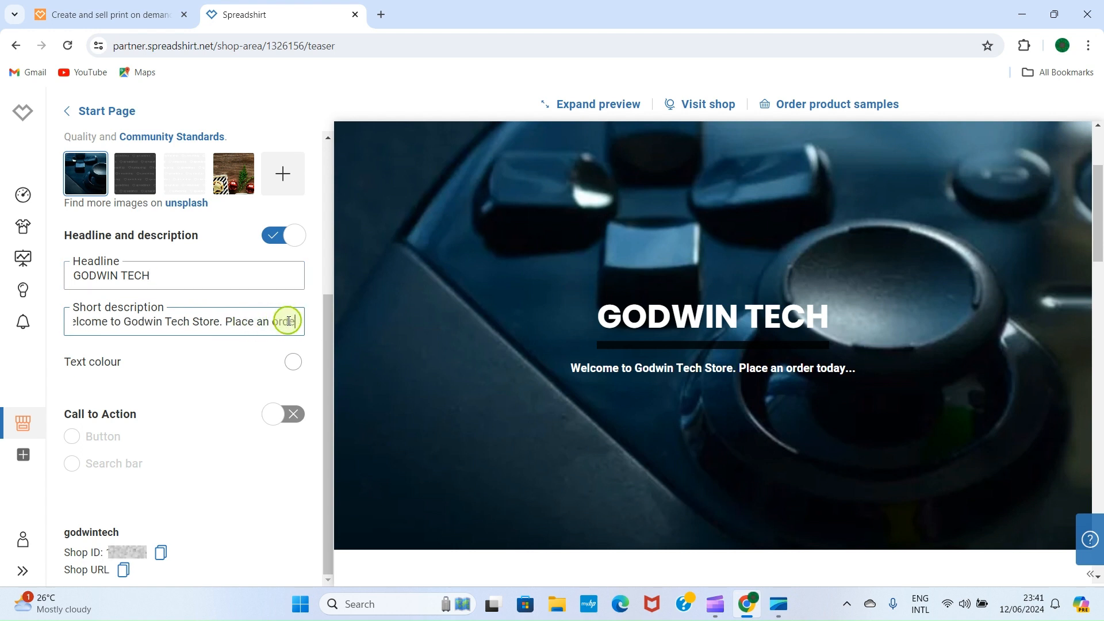
pyautogui.press('Right')
pyautogui.press('Right')
pyautogui.press('Right')
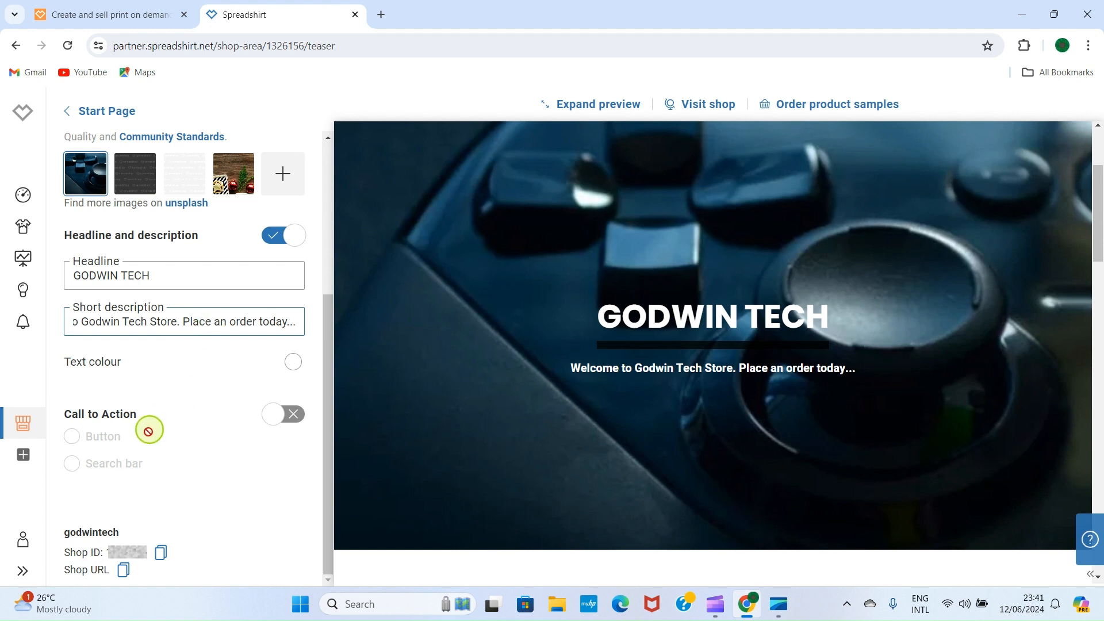
# Turn on the teaser's Call to Action with the Button option and check it in the start page preview
pyautogui.click(272, 415)
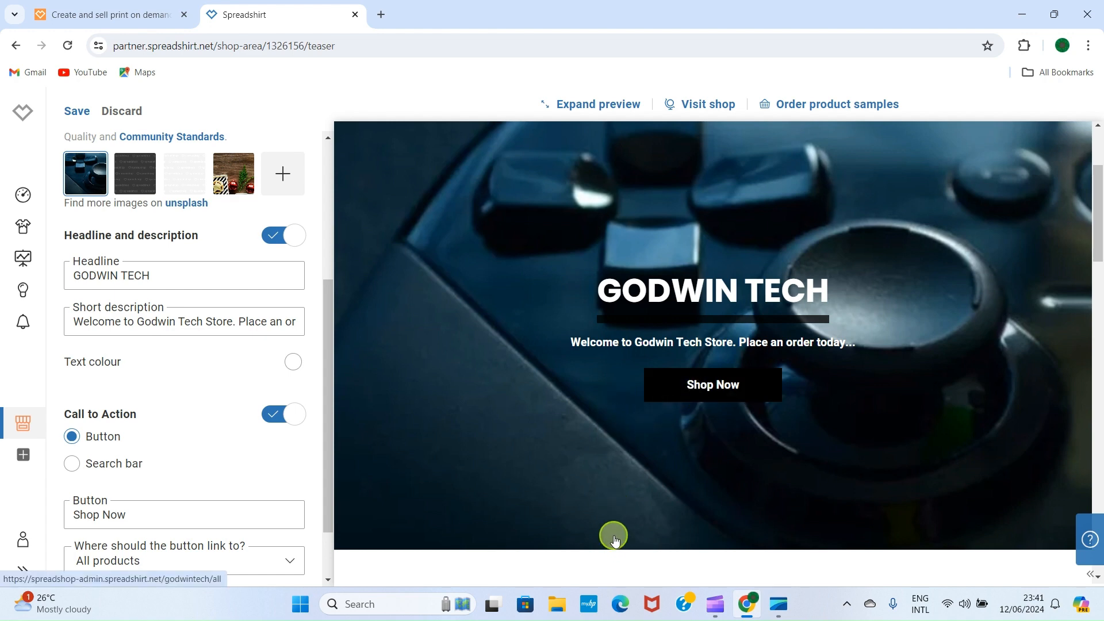
pyautogui.scroll(-15, 616, 456)
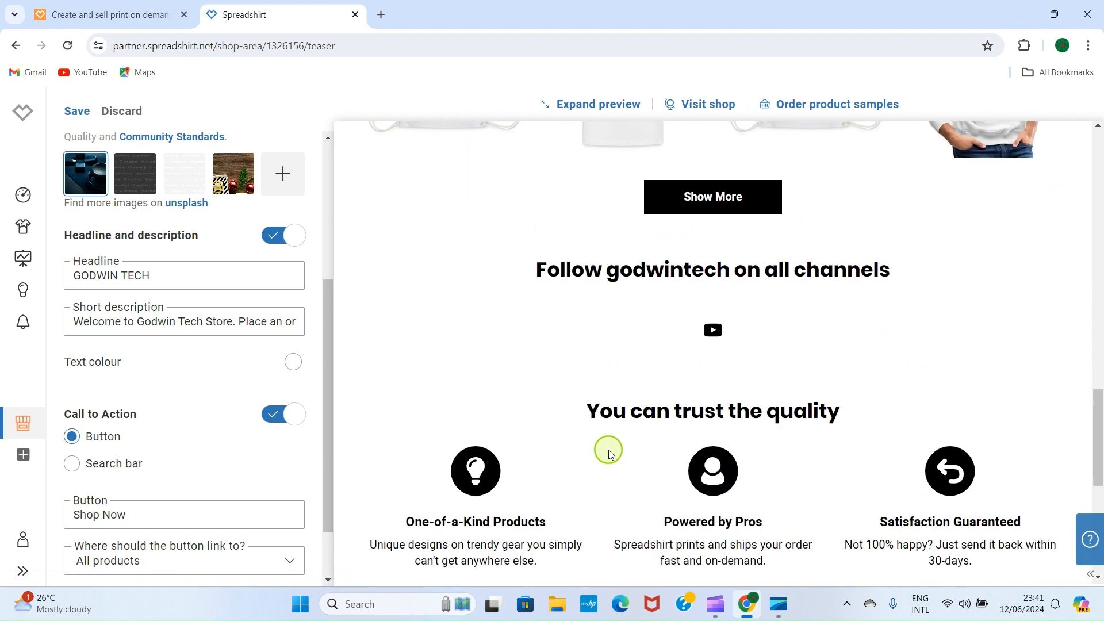
pyautogui.scroll(15, 611, 455)
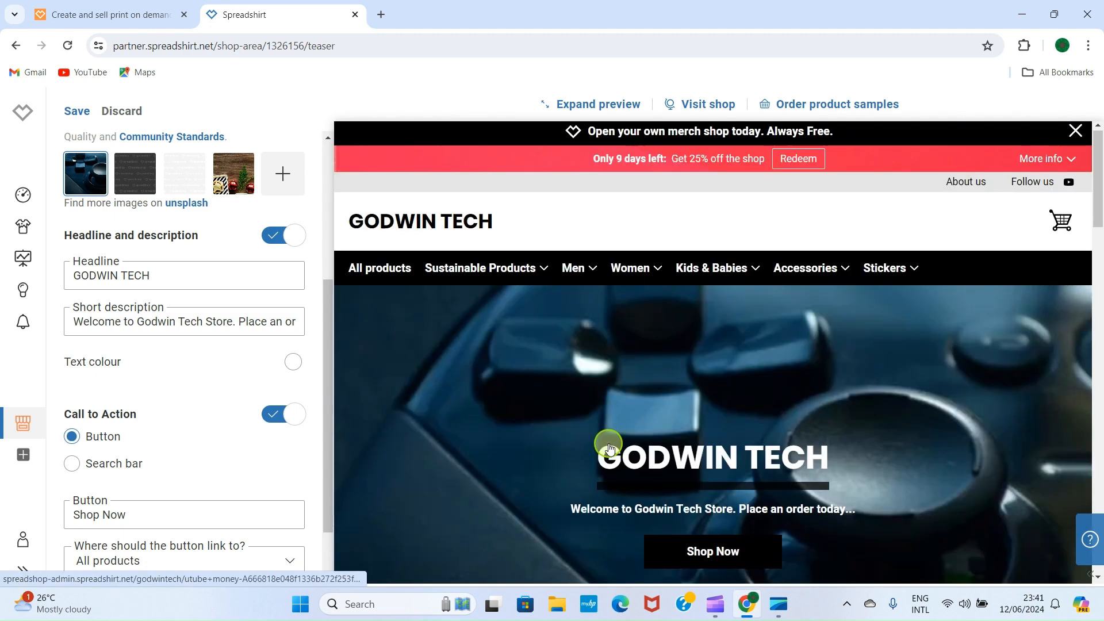
pyautogui.scroll(-1, 611, 442)
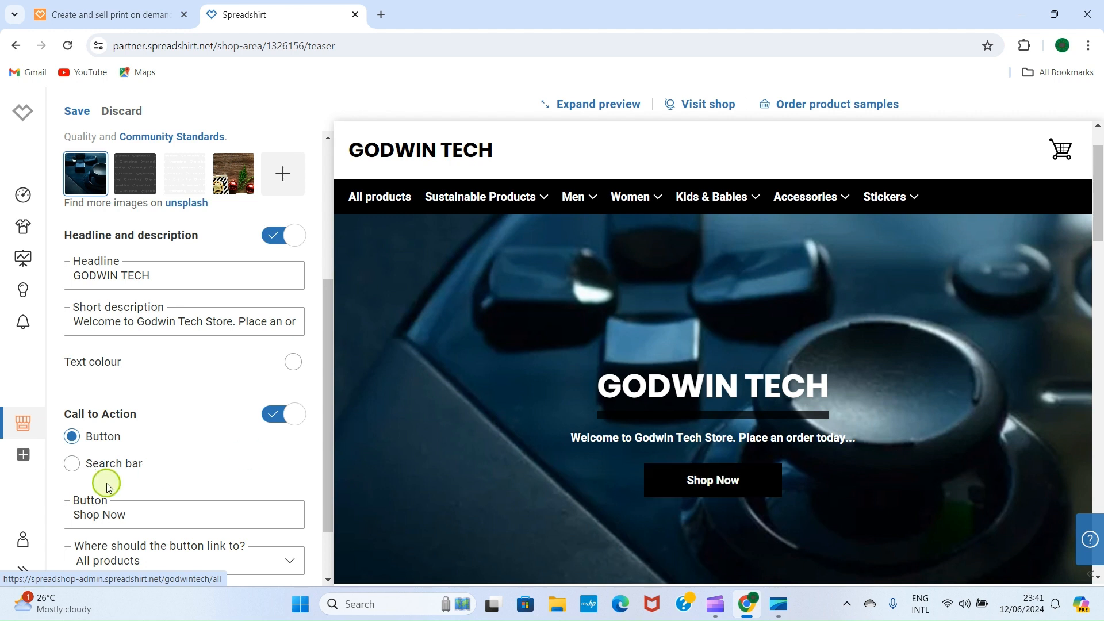
# Try the Search bar option for the teaser's call to action and switch back to Button
pyautogui.click(74, 464)
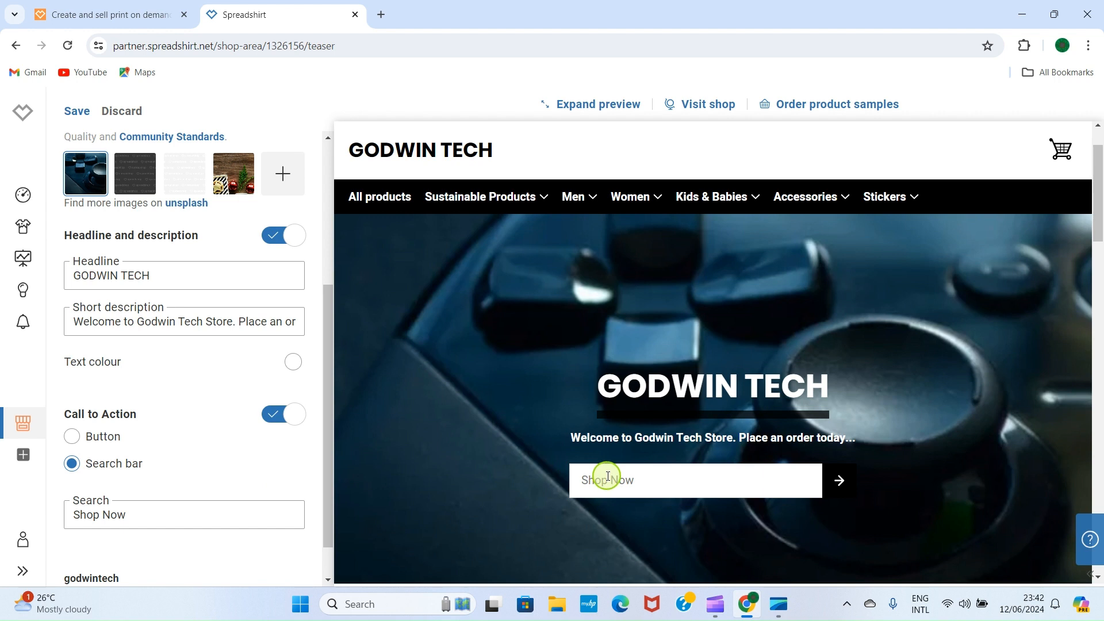
pyautogui.click(73, 437)
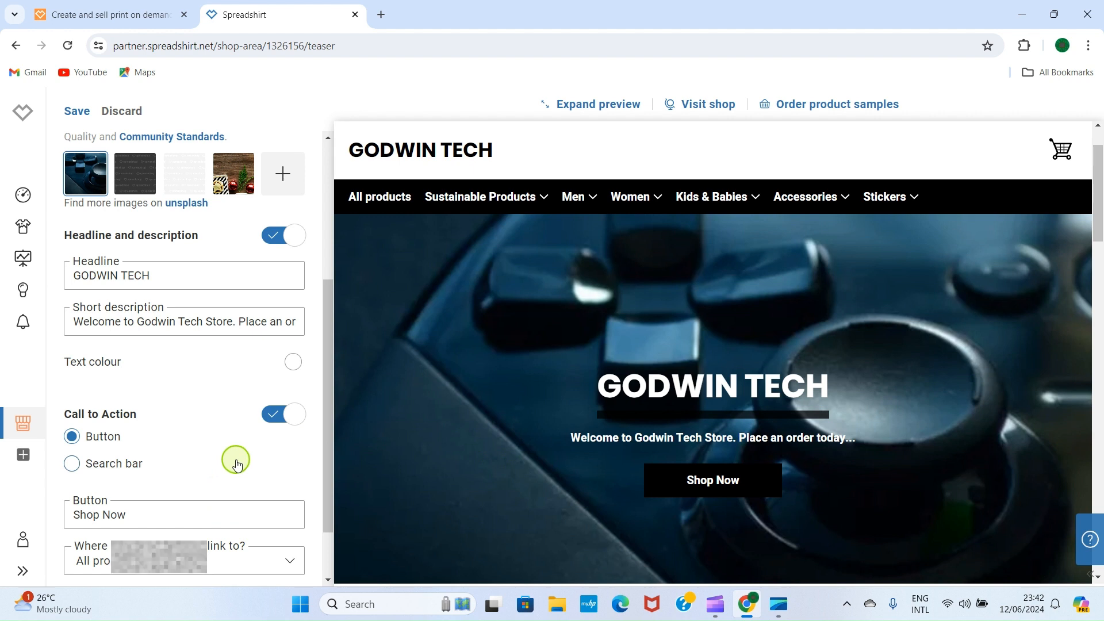
# Review the call-to-action button's text and link target, save the teaser, and return to the Start Page settings
pyautogui.scroll(-2, 235, 461)
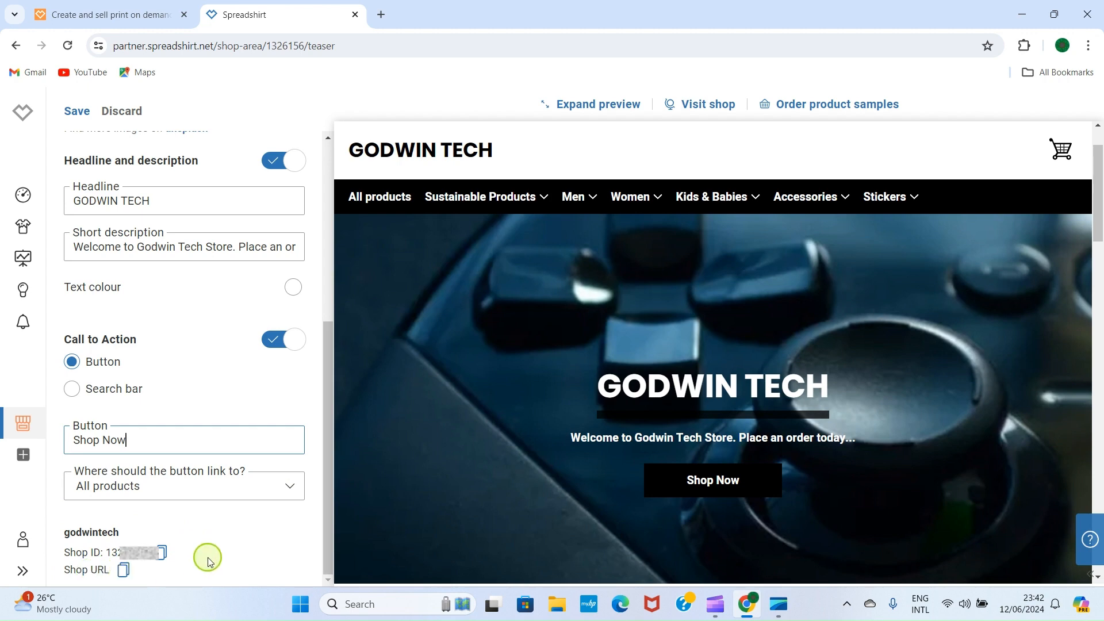
pyautogui.scroll(5, 207, 555)
pyautogui.scroll(1, 207, 555)
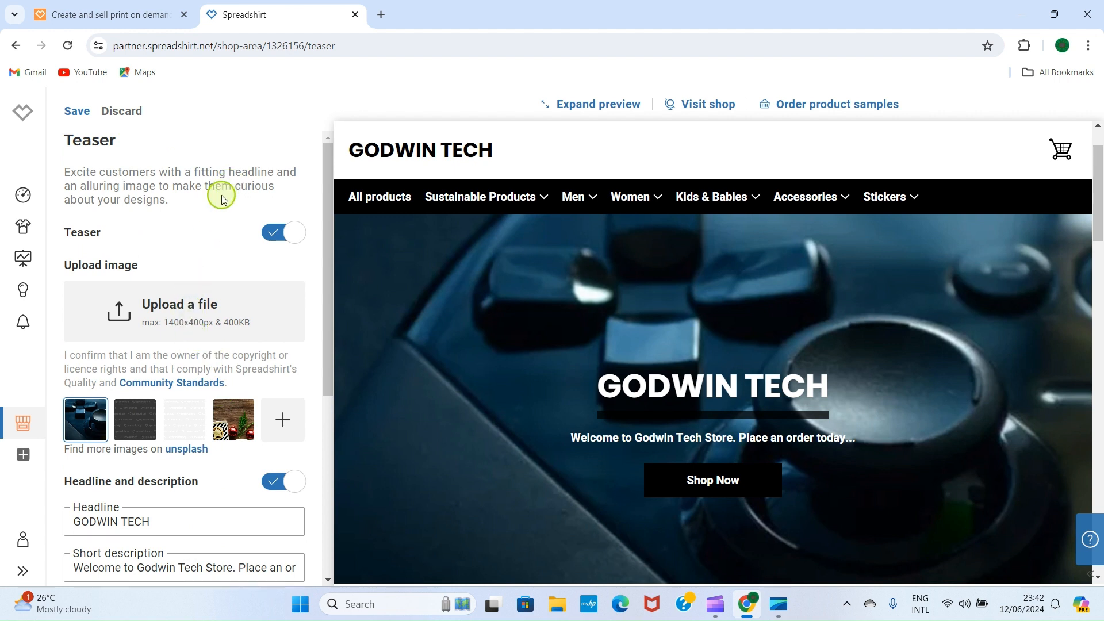
pyautogui.click(73, 112)
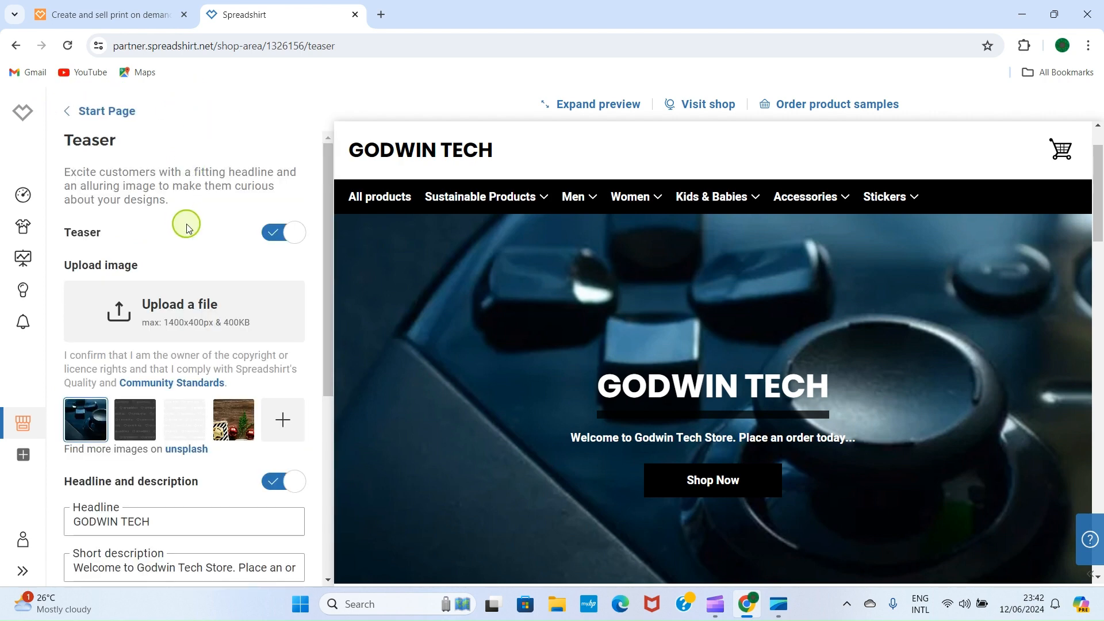
pyautogui.click(70, 115)
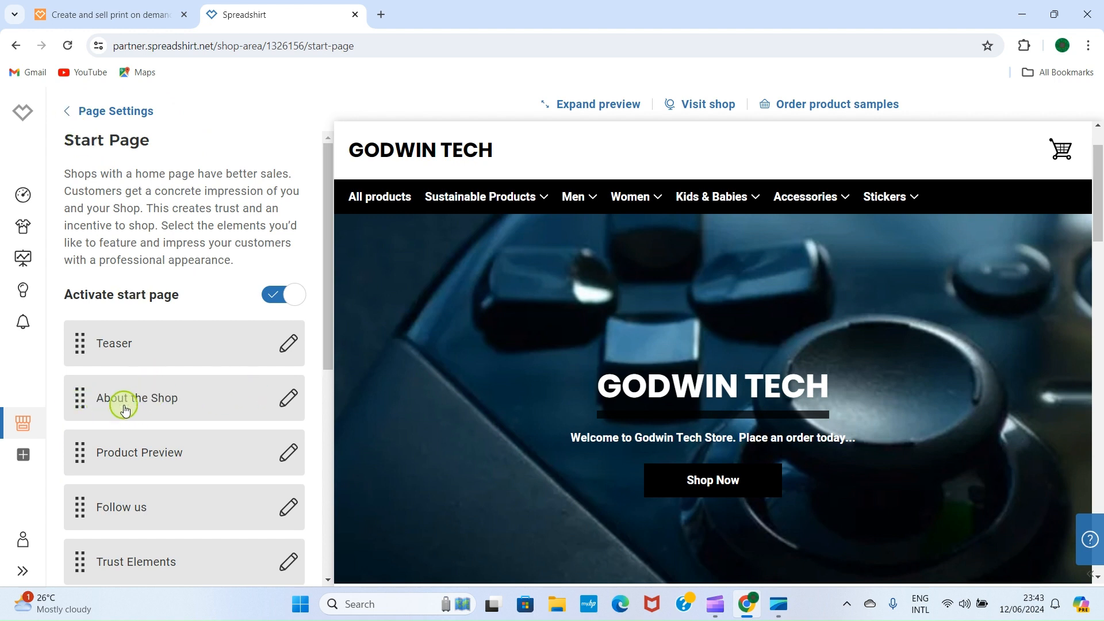
# Open the About the Shop element, examine its short description and embedded video settings, and return to the Start Page settings
pyautogui.click(289, 398)
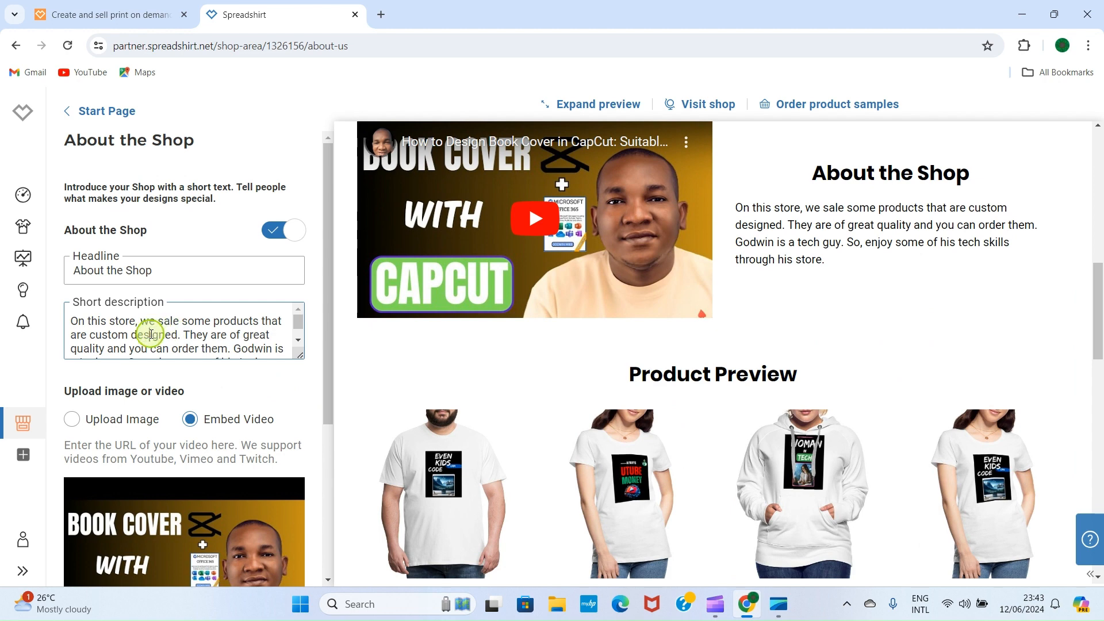
pyautogui.click(150, 335)
pyautogui.scroll(-1, 161, 337)
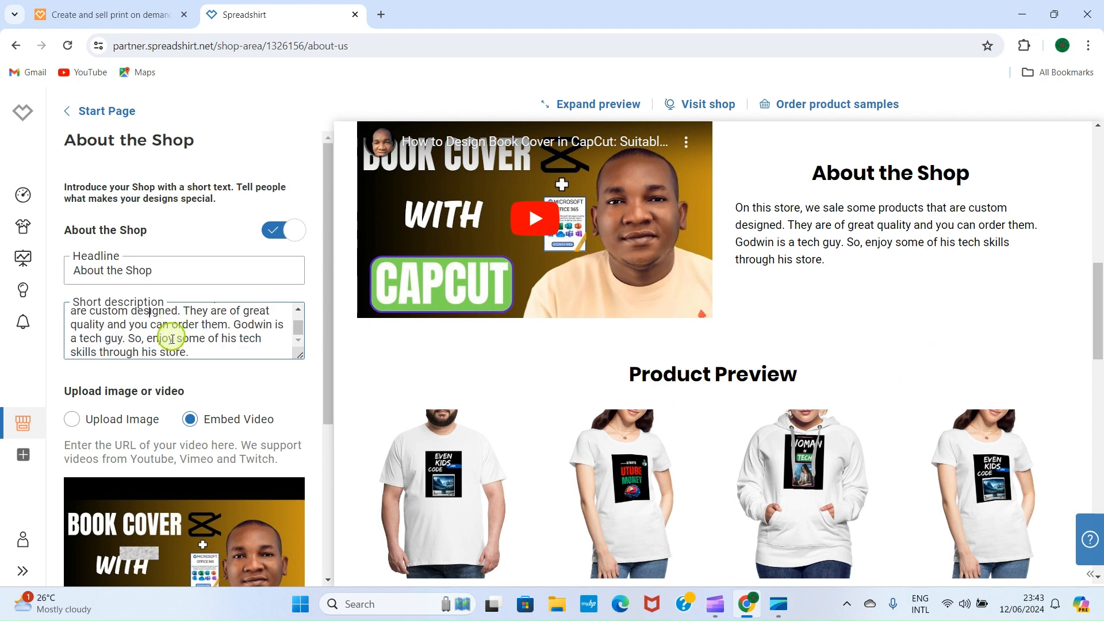
pyautogui.scroll(-3, 189, 380)
pyautogui.scroll(1, 216, 429)
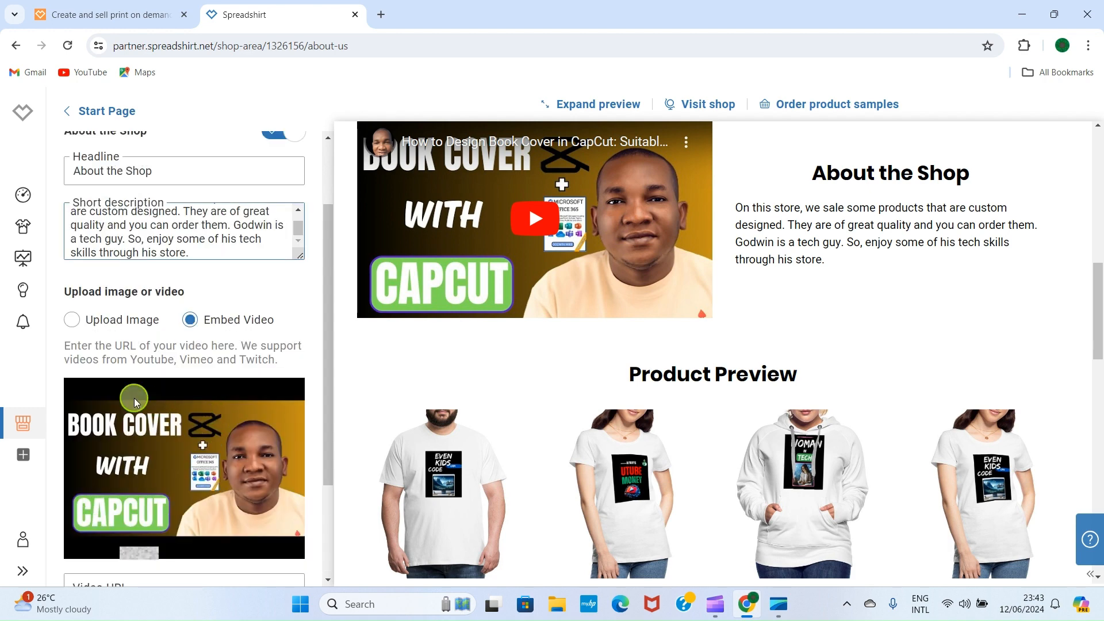
pyautogui.scroll(-2, 135, 432)
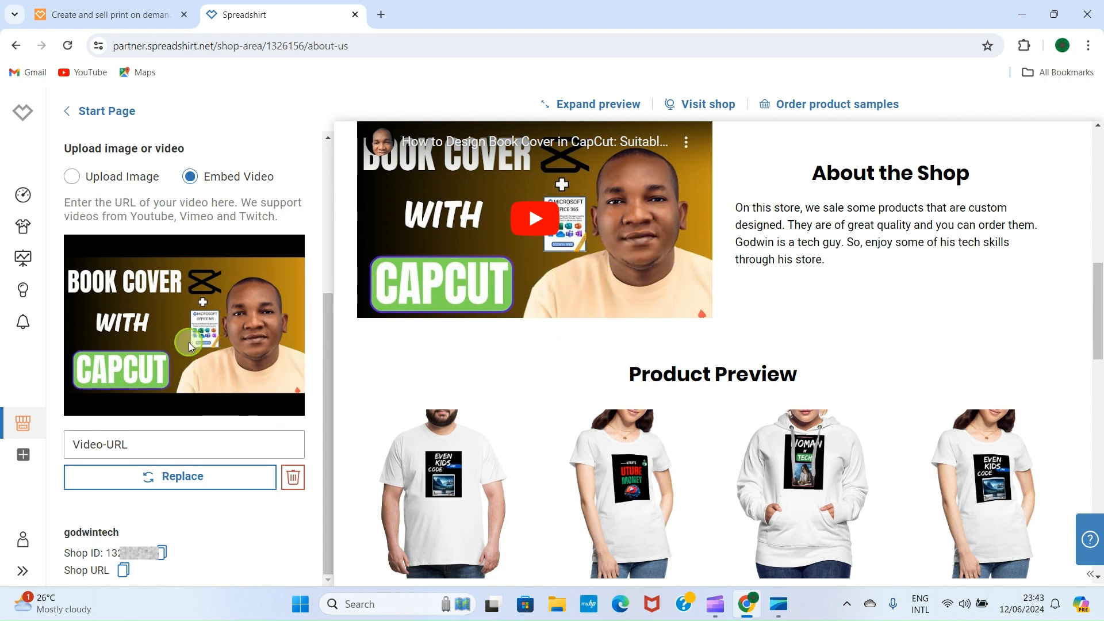
pyautogui.scroll(4, 188, 342)
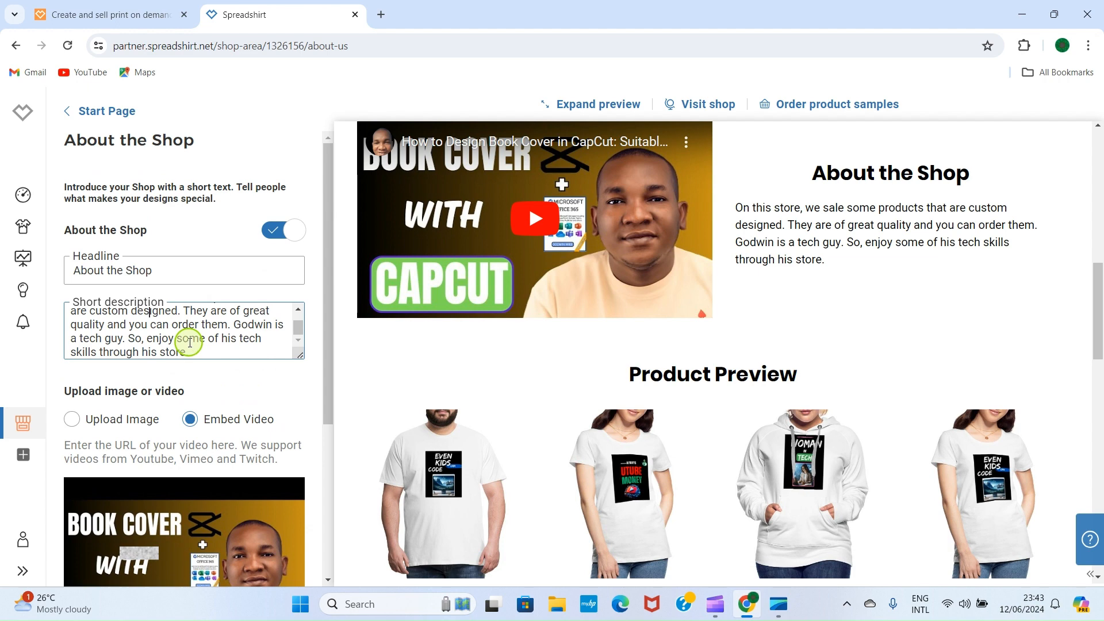
pyautogui.scroll(-3, 172, 354)
pyautogui.scroll(-1, 169, 368)
pyautogui.scroll(4, 169, 365)
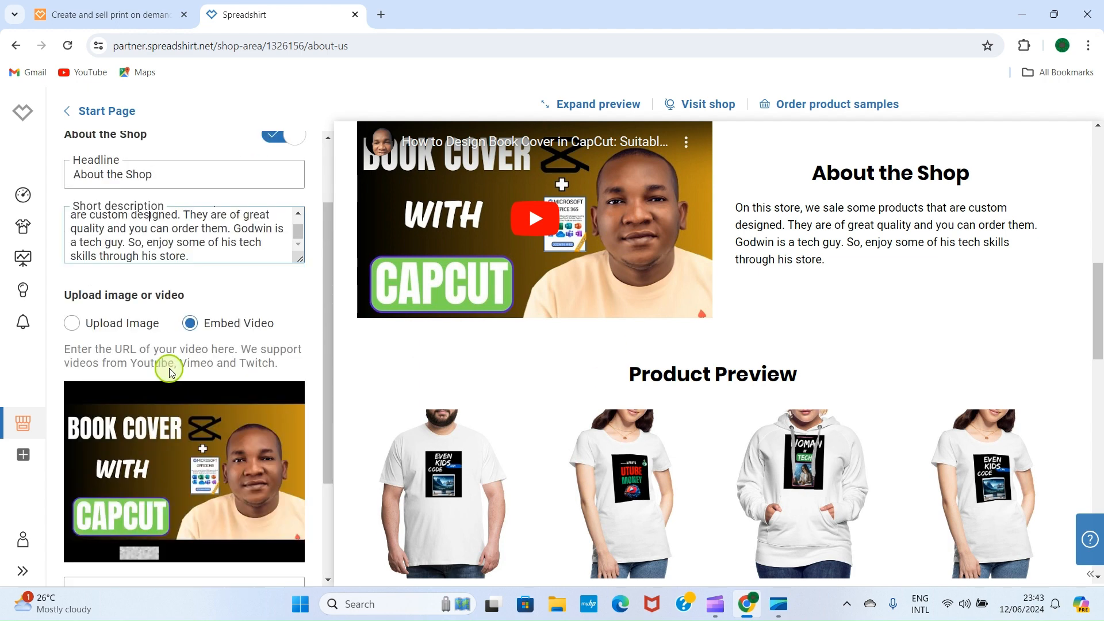
pyautogui.click(66, 112)
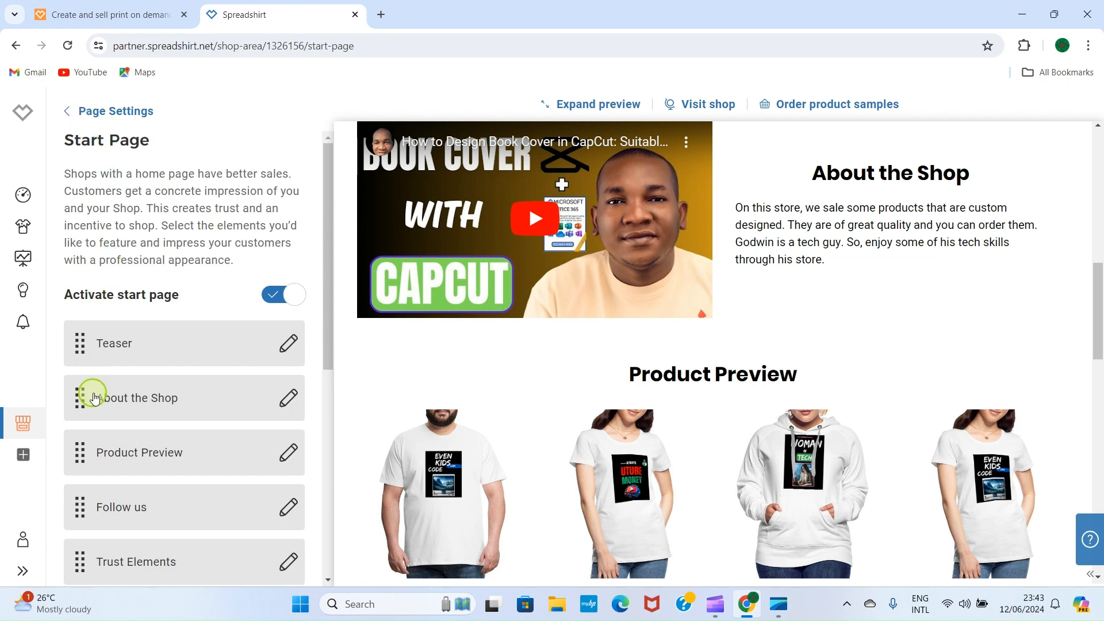
# Open the start page's Product Preview element and look over the products in the shop preview
pyautogui.scroll(-1, 138, 498)
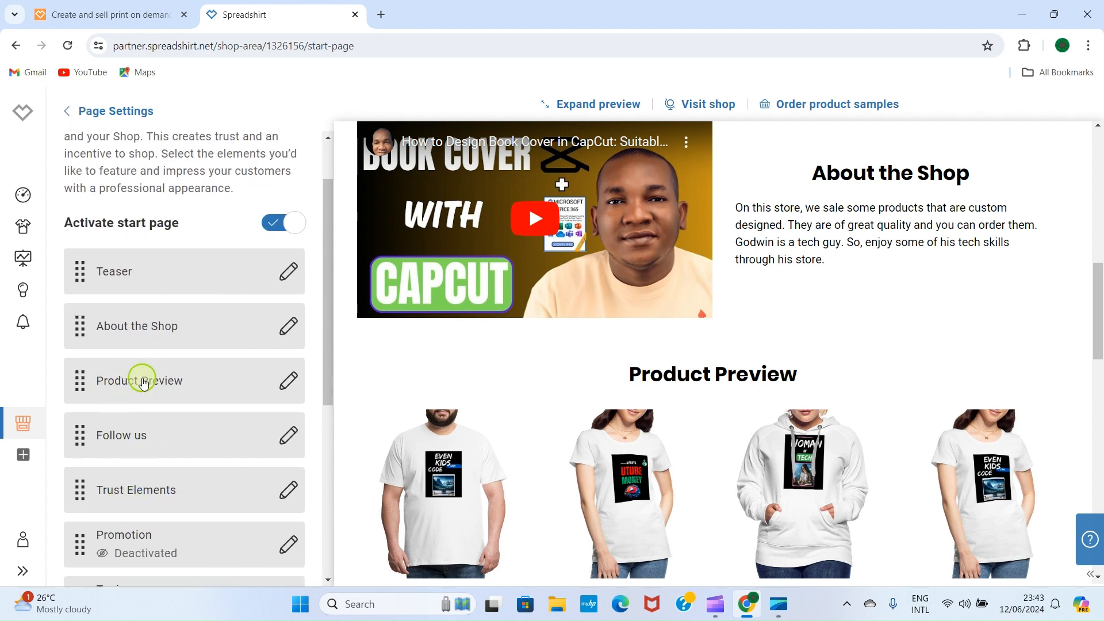
pyautogui.click(281, 389)
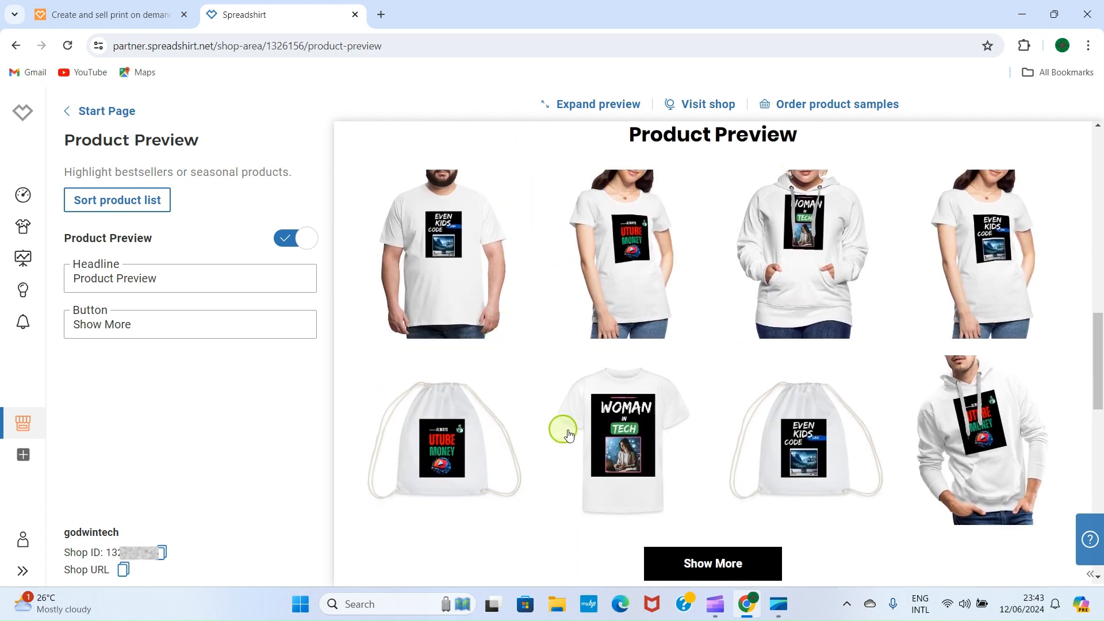
pyautogui.scroll(1, 602, 411)
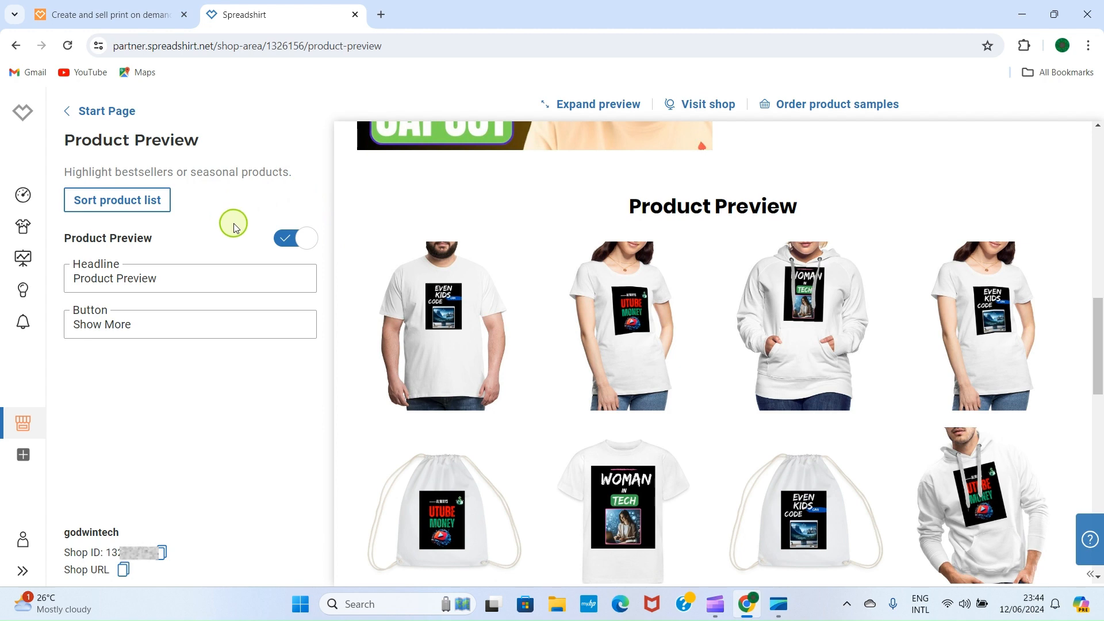
# Turn the Product Preview element off and back on to compare the start page with and without it
pyautogui.click(303, 241)
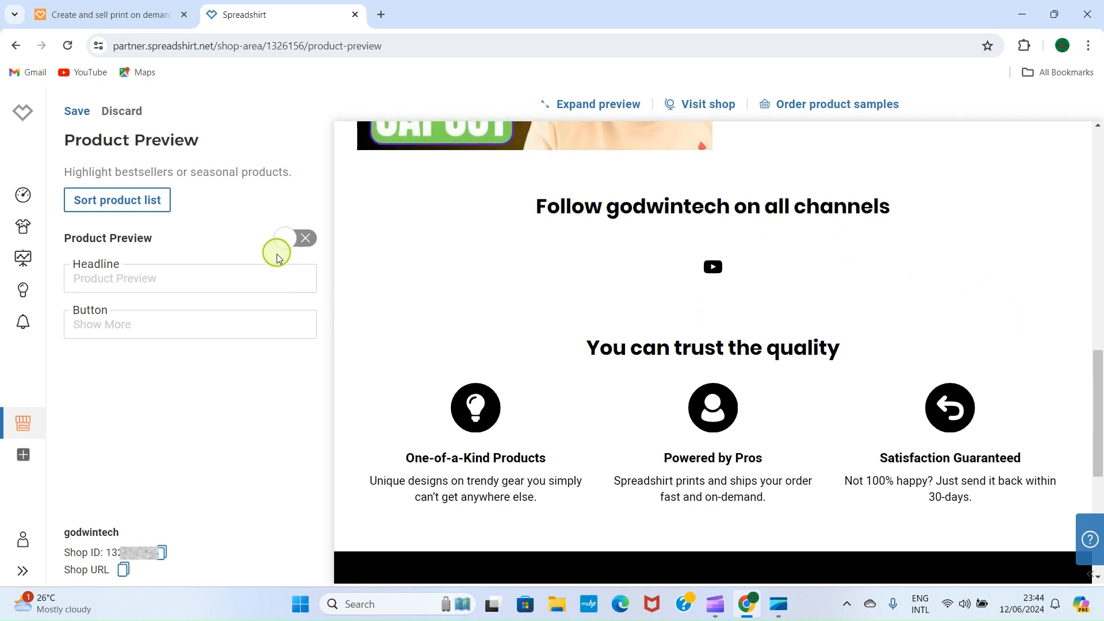
pyautogui.click(286, 239)
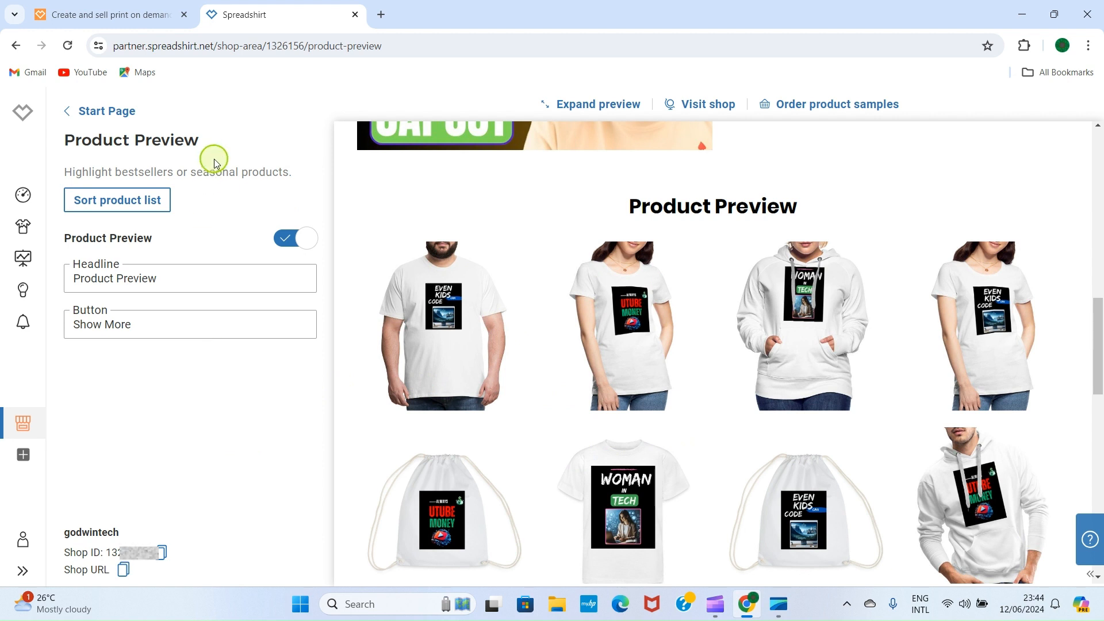
# Return to the Start Page settings and open the Follow us element
pyautogui.click(65, 109)
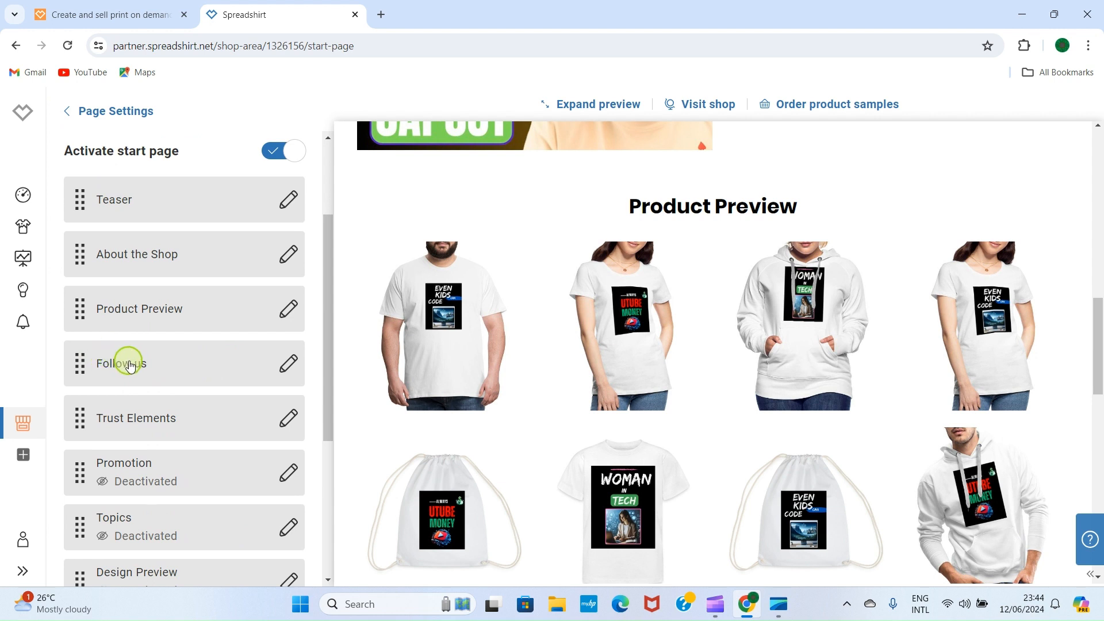
pyautogui.click(289, 362)
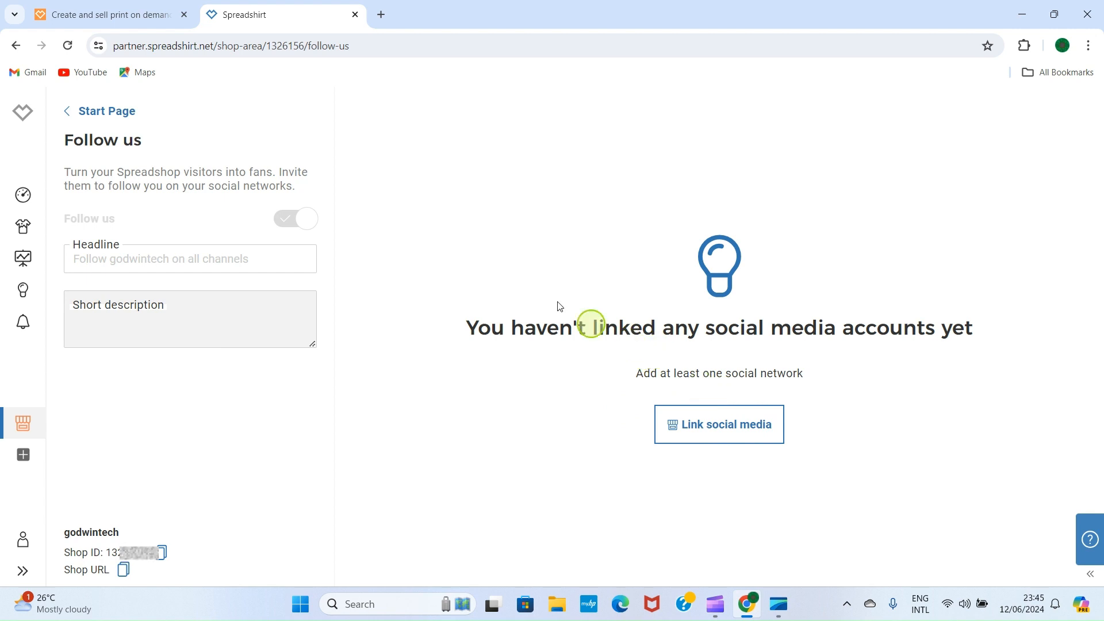
# Return to the Start Page settings and open the Trust Elements element
pyautogui.click(68, 112)
pyautogui.scroll(-3, 159, 368)
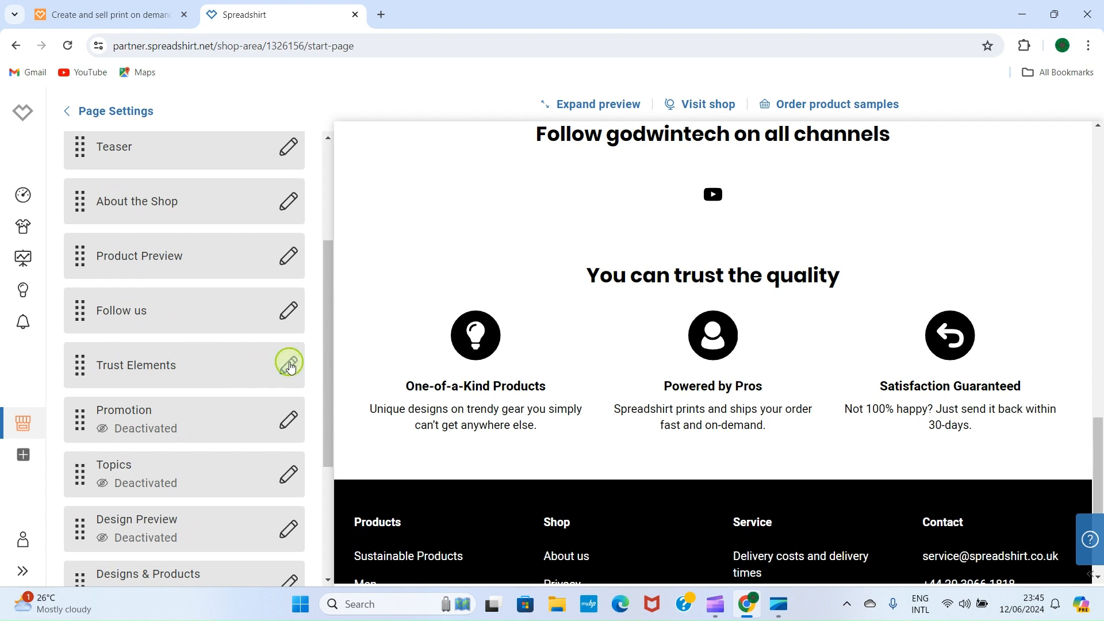
pyautogui.click(290, 364)
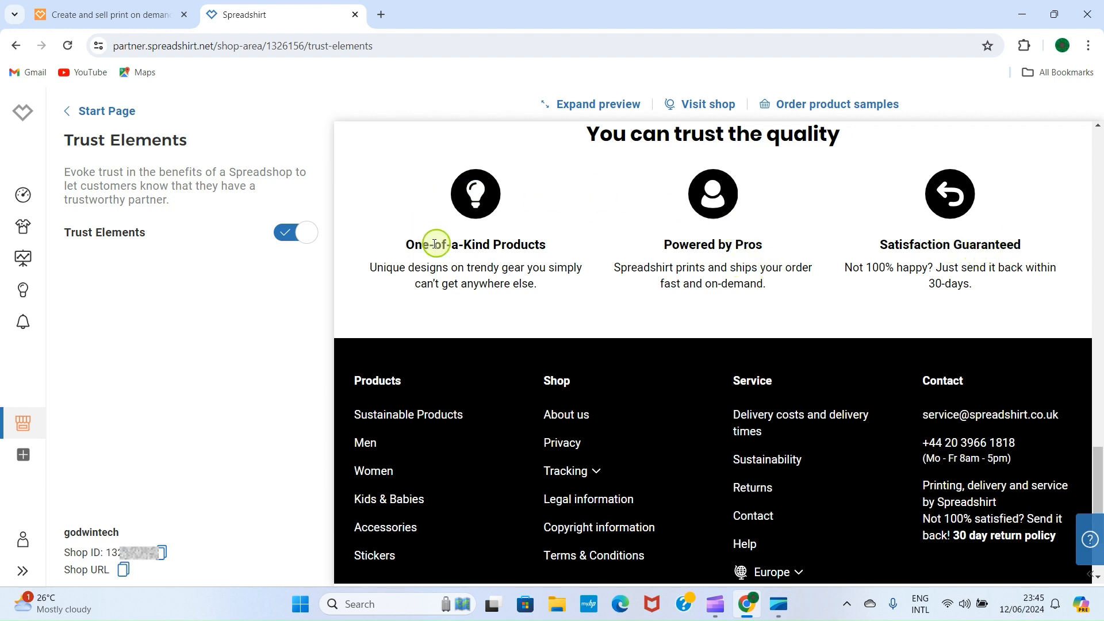
# Turn the Trust Elements off and back on to compare the start page with and without them
pyautogui.click(306, 236)
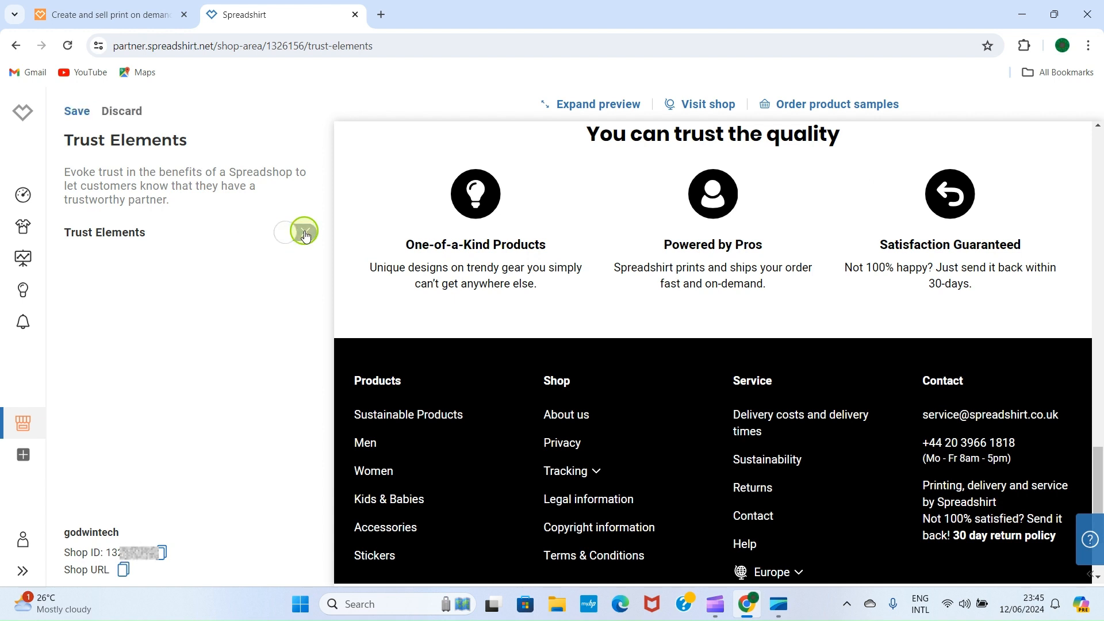
pyautogui.click(284, 240)
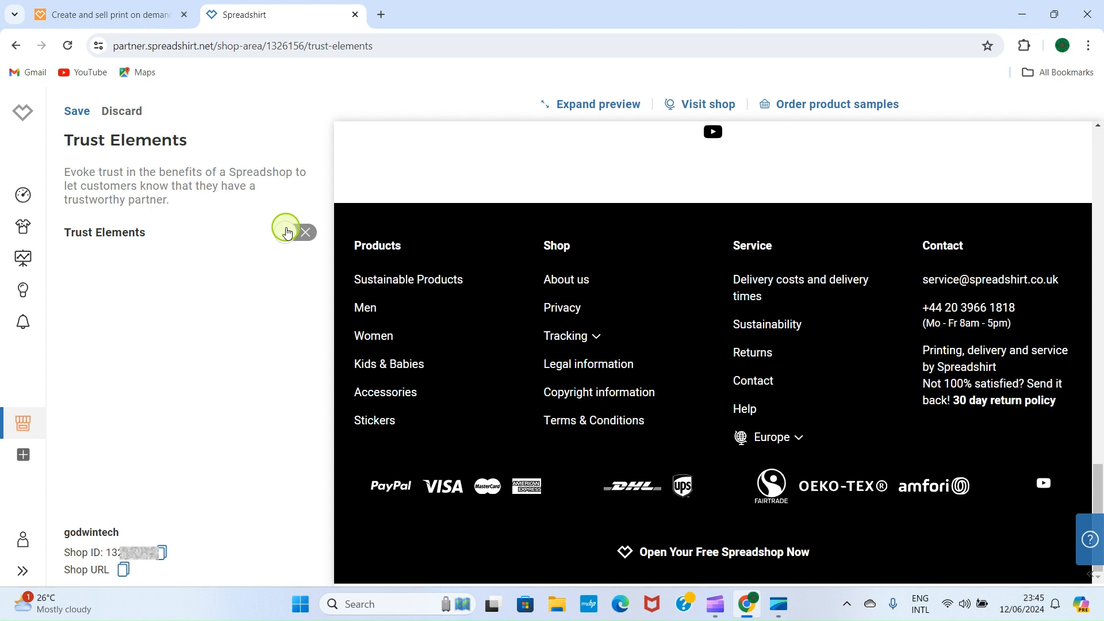
pyautogui.click(289, 235)
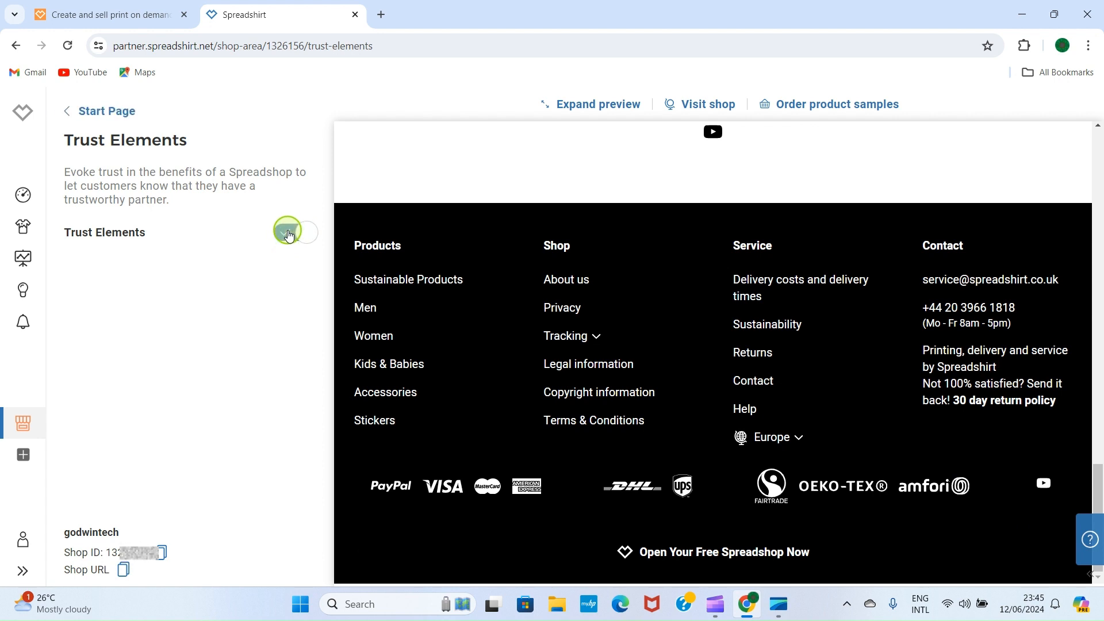
# Leave the Start Page settings for the Page Settings overview and open the Product List Page settings
pyautogui.click(68, 112)
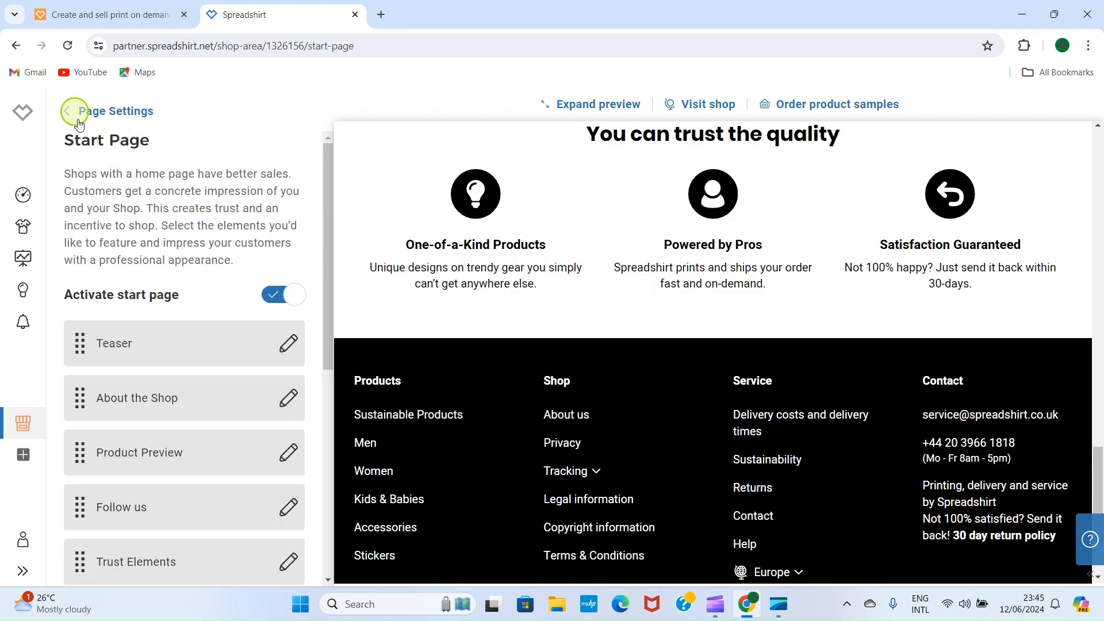
pyautogui.click(75, 112)
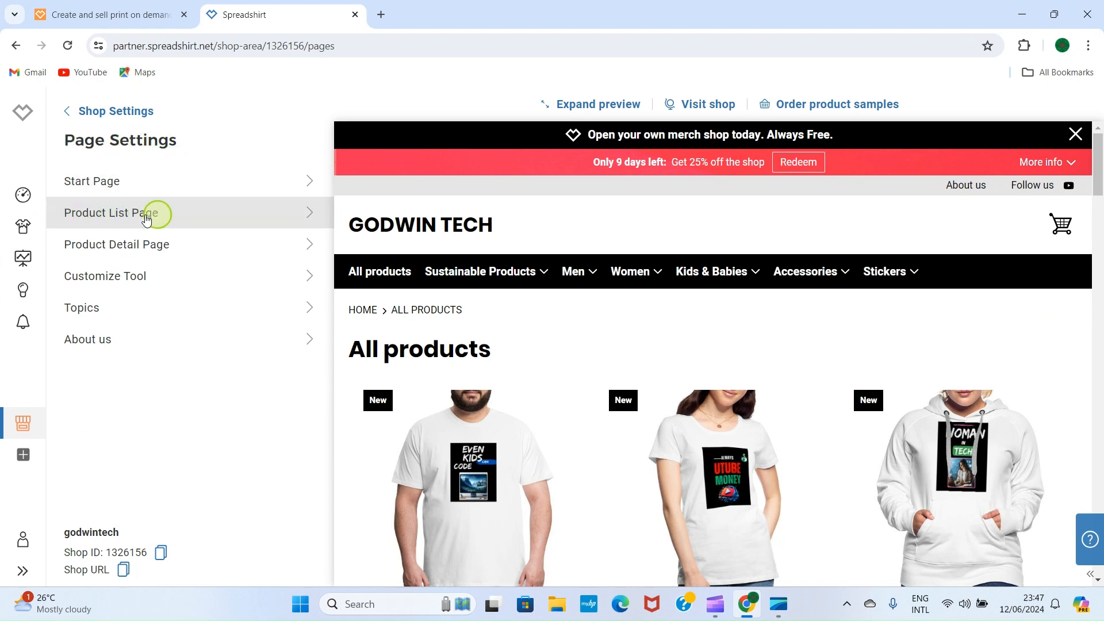
pyautogui.click(178, 214)
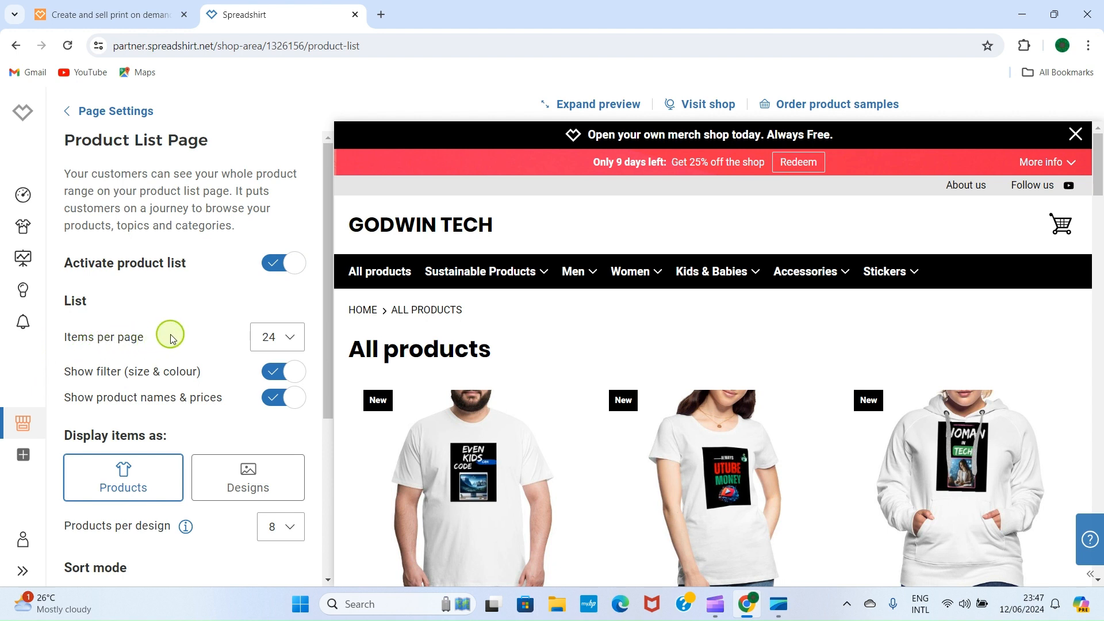
# View the items-per-page choices for the product list, and turn the size and colour filter off and back on
pyautogui.click(289, 341)
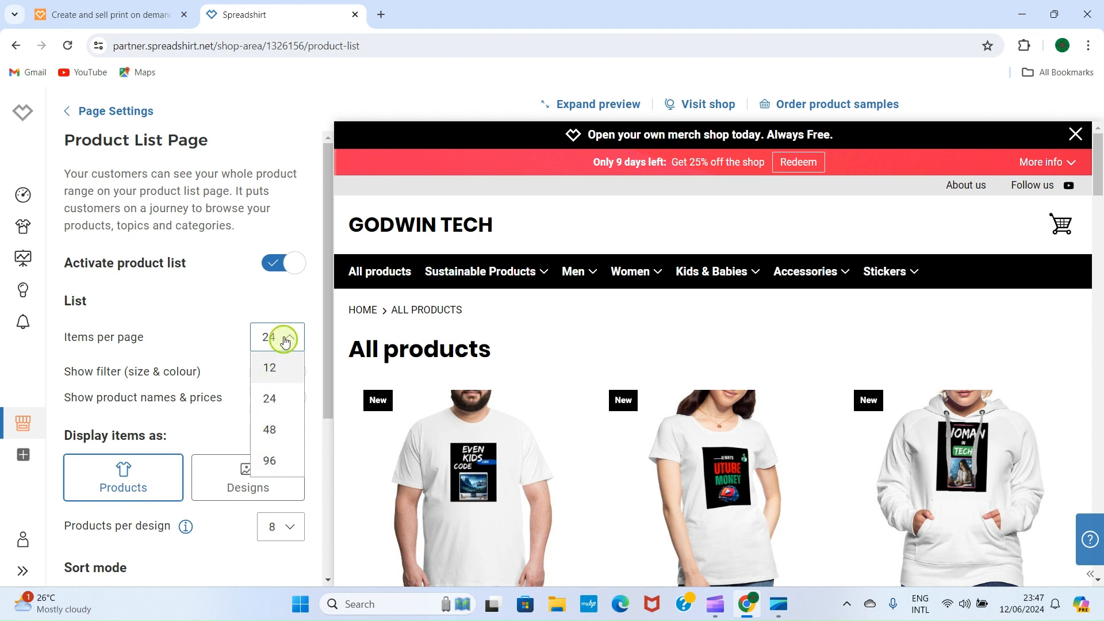
pyautogui.click(239, 303)
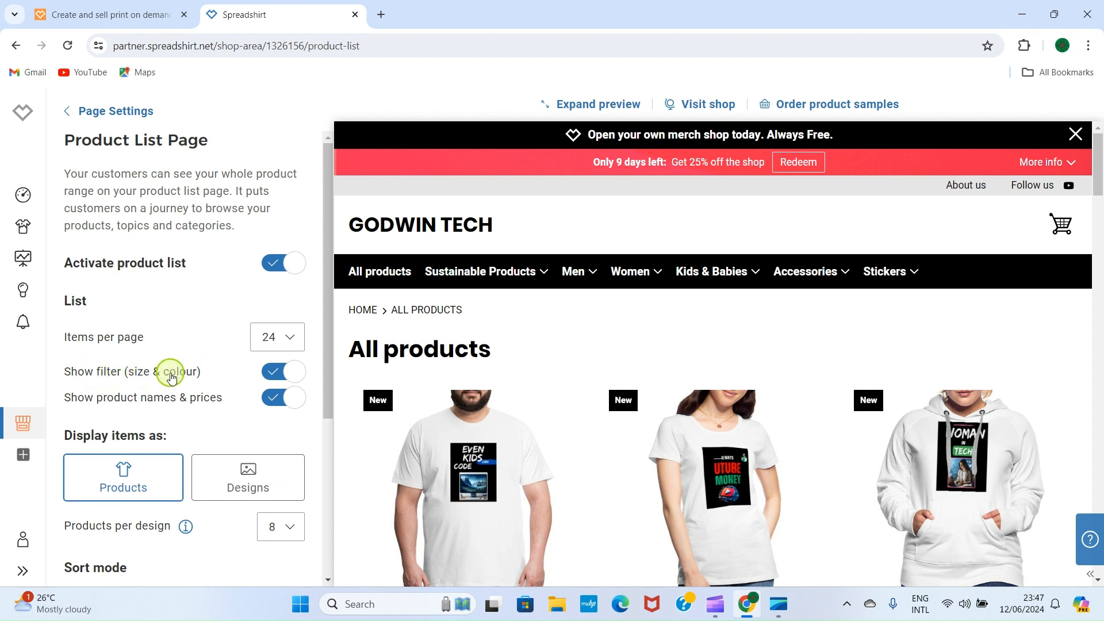
pyautogui.click(295, 373)
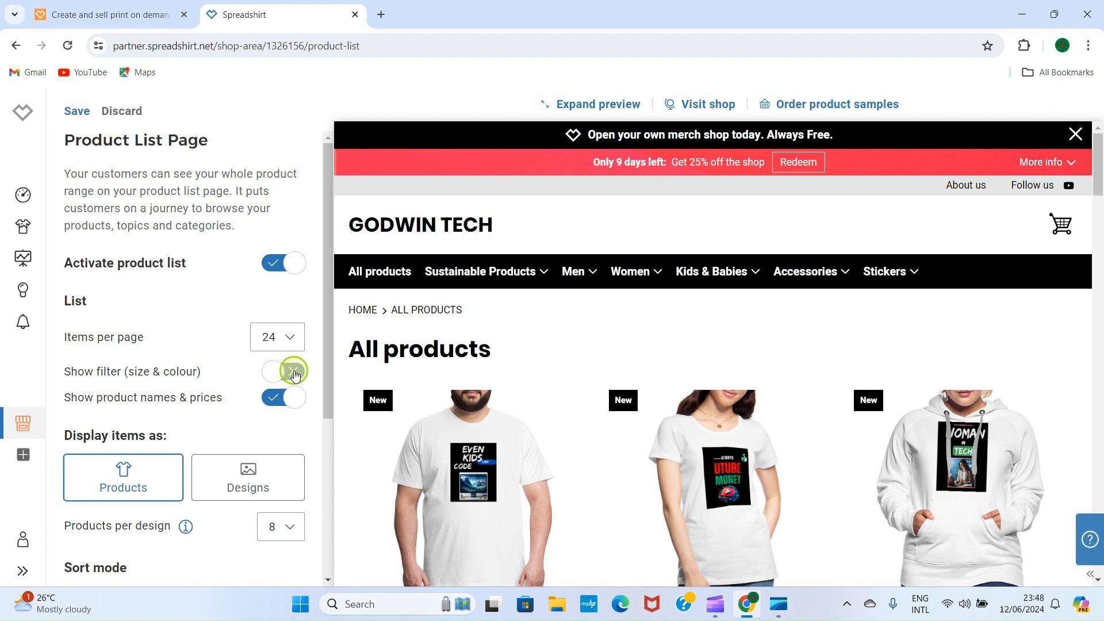
pyautogui.click(295, 373)
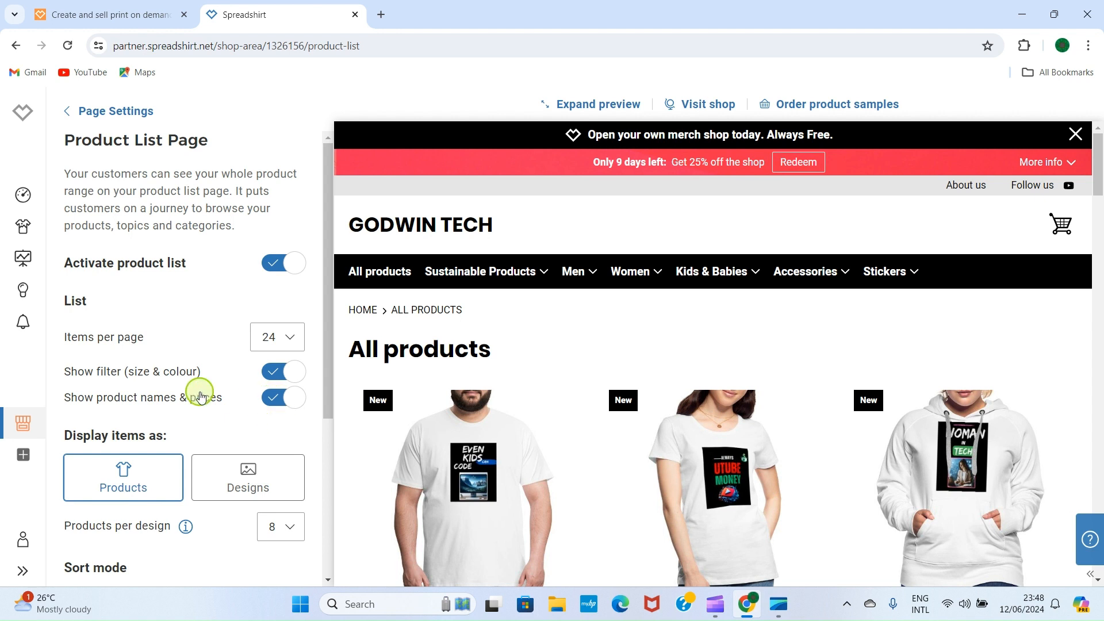
# Display the product list items as Designs, look over the preview, and switch back to Products
pyautogui.scroll(-1, 145, 397)
pyautogui.scroll(-2, 145, 397)
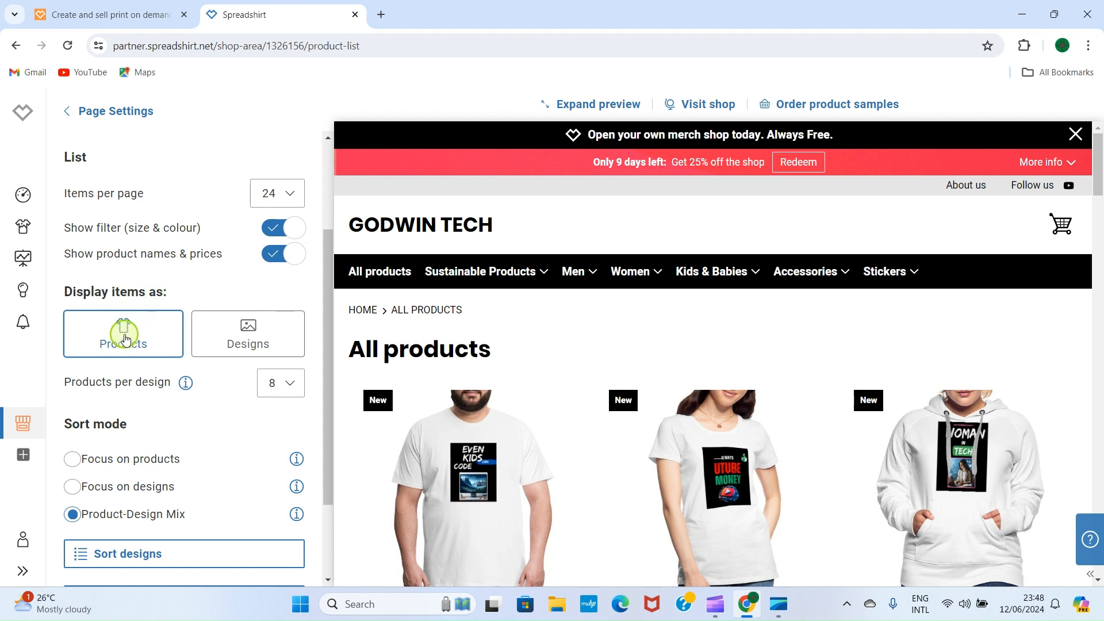
pyautogui.click(255, 343)
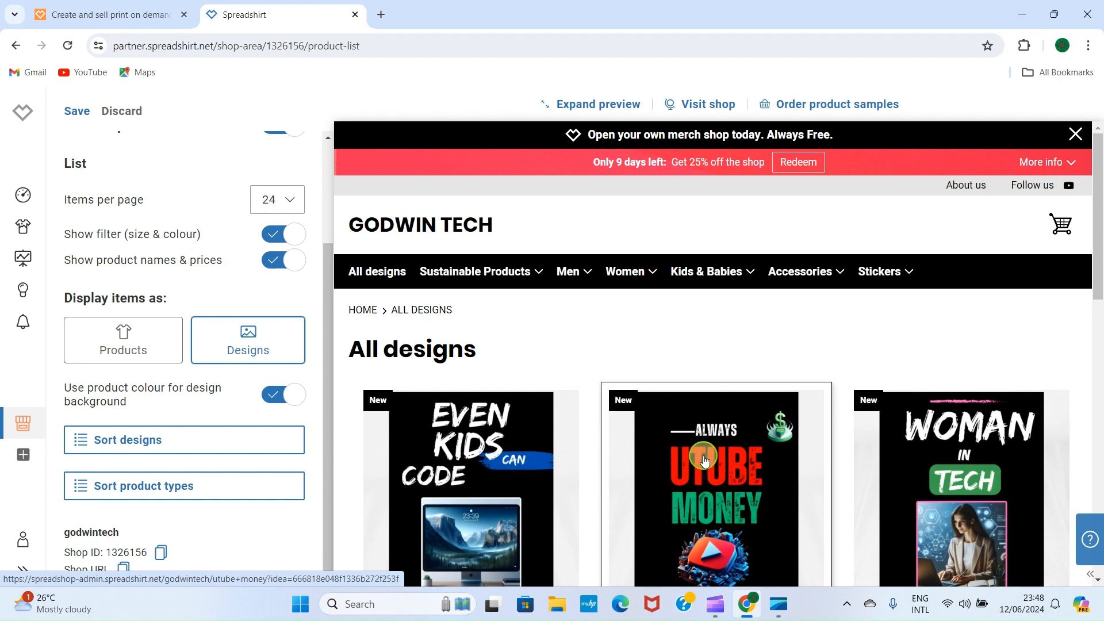
pyautogui.scroll(-3, 705, 462)
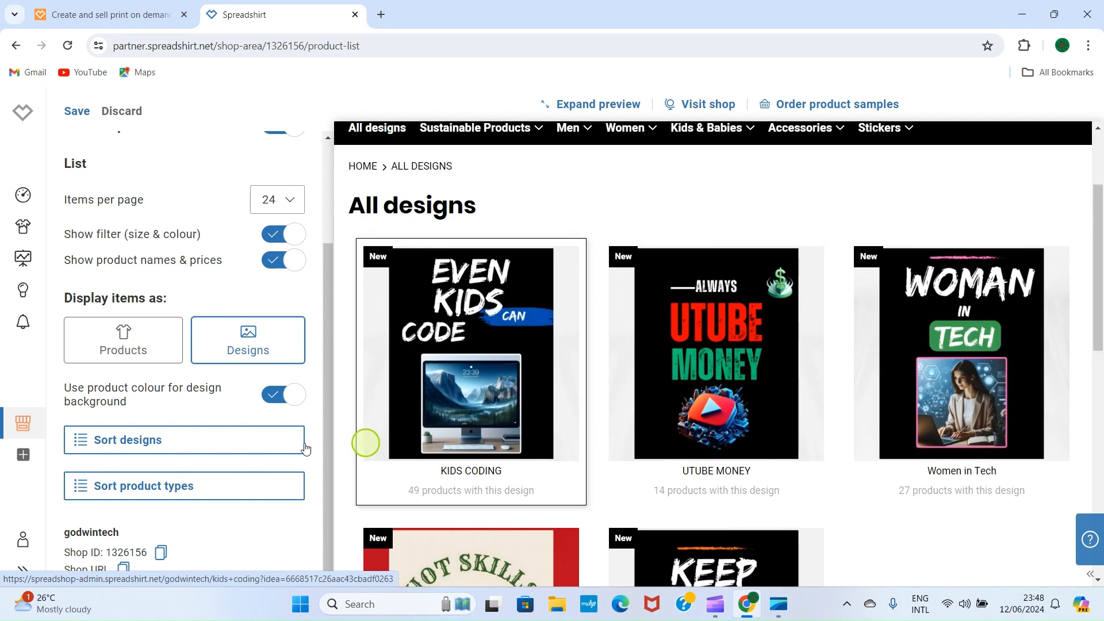
pyautogui.click(118, 341)
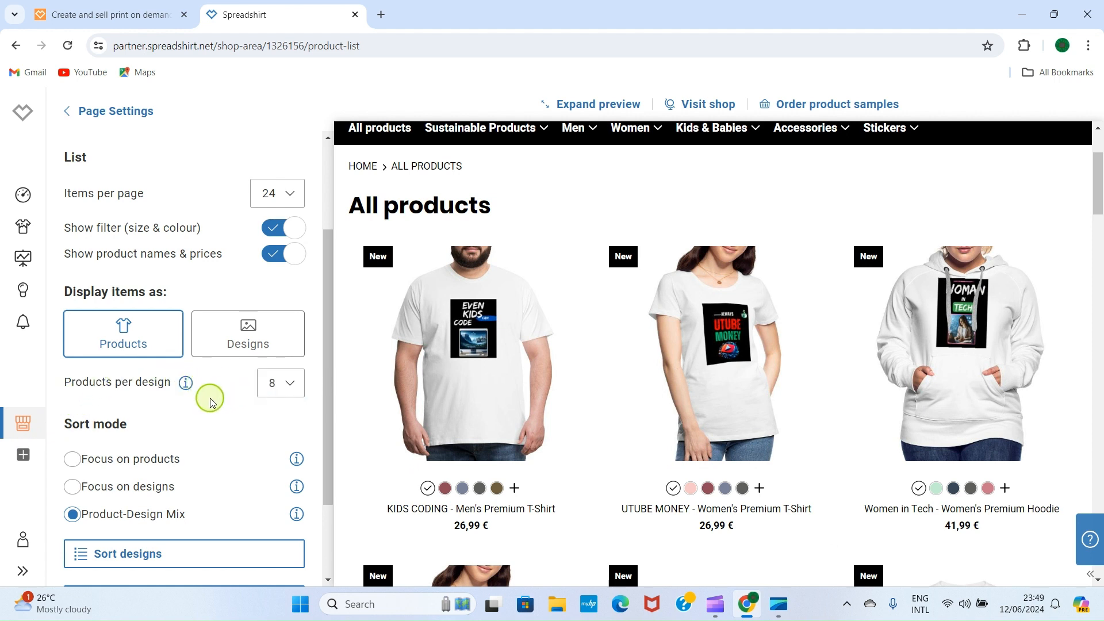
# Try the Focus on products sort mode, switch back to Product-Design Mix, and look over the product list preview
pyautogui.scroll(-2, 182, 406)
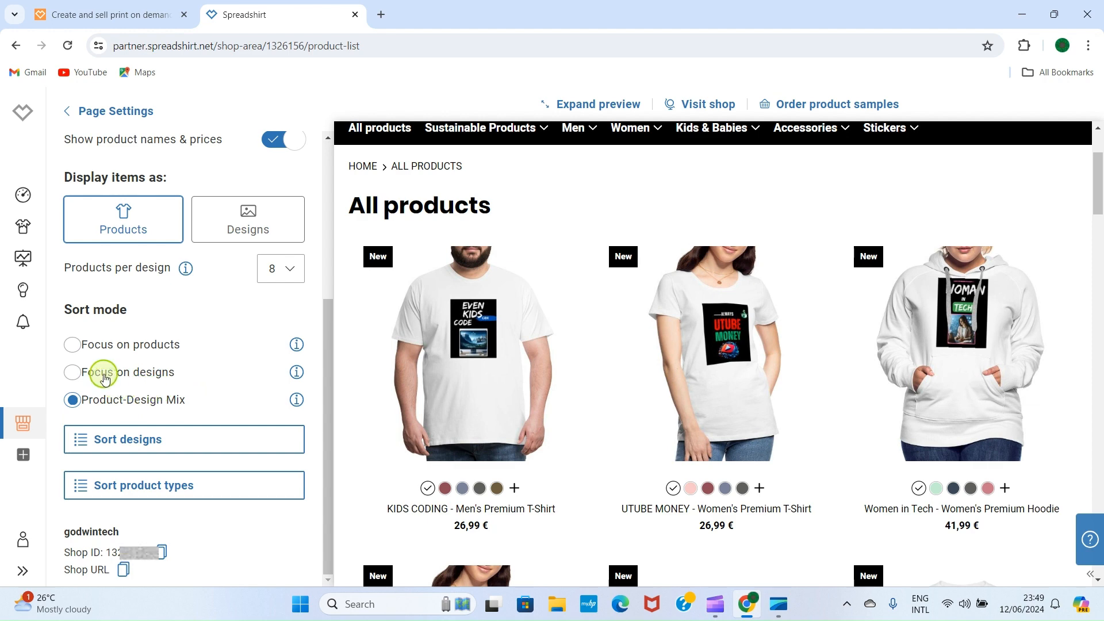
pyautogui.click(73, 345)
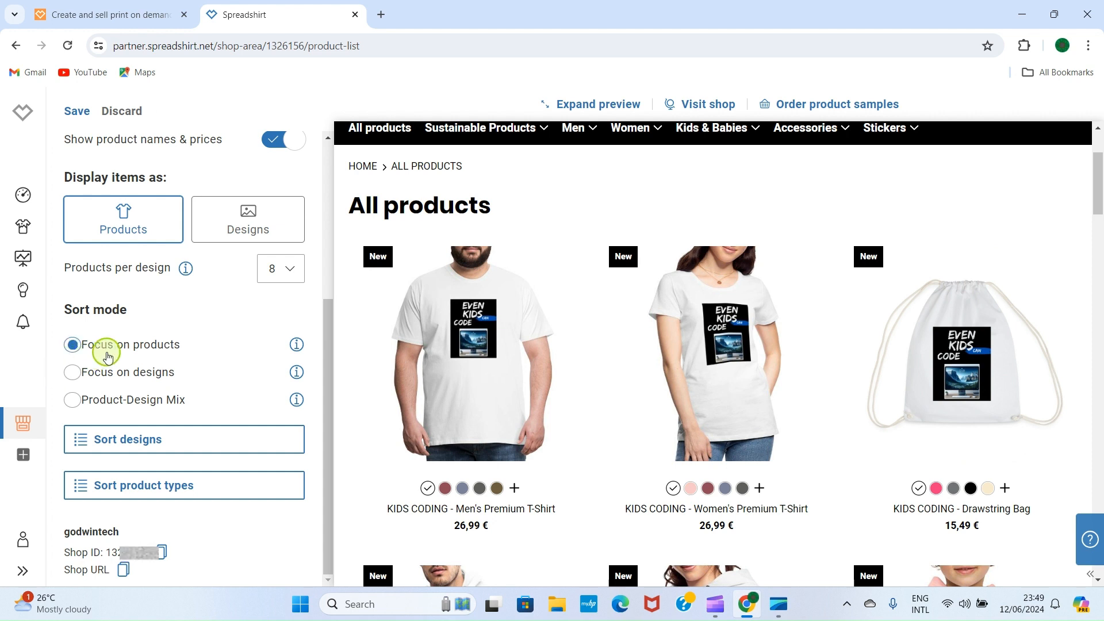
pyautogui.click(73, 402)
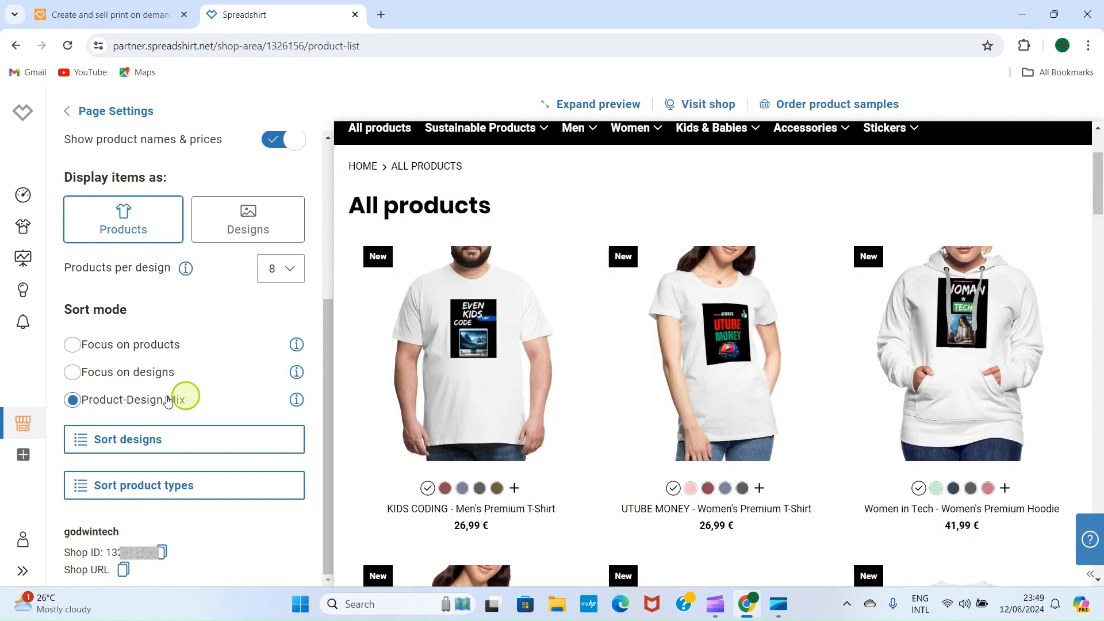
pyautogui.scroll(-2, 402, 424)
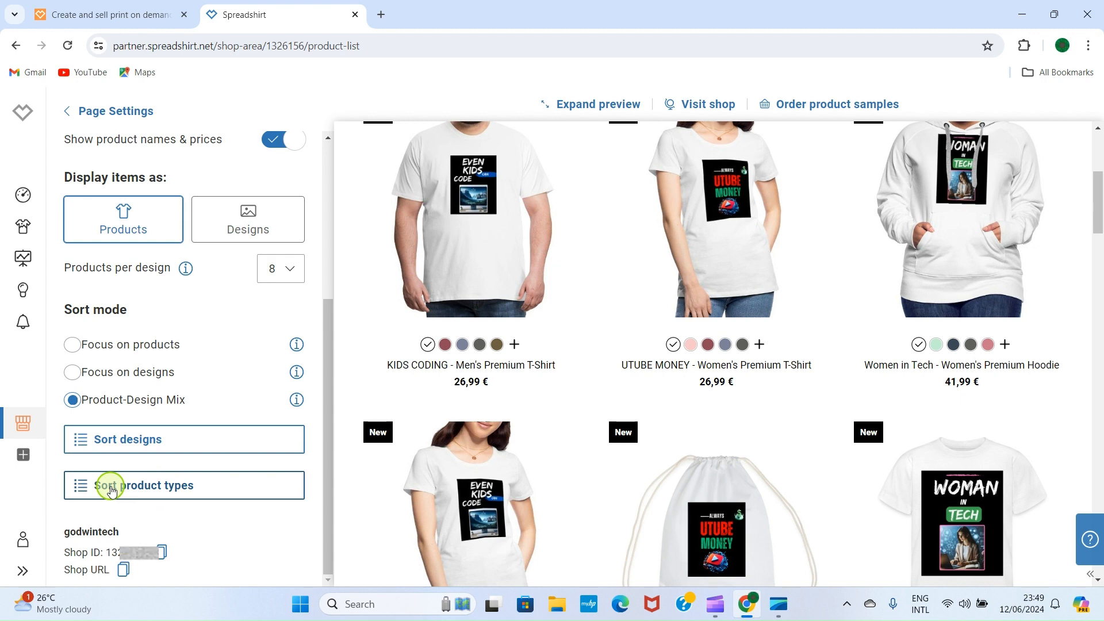
pyautogui.scroll(5, 107, 310)
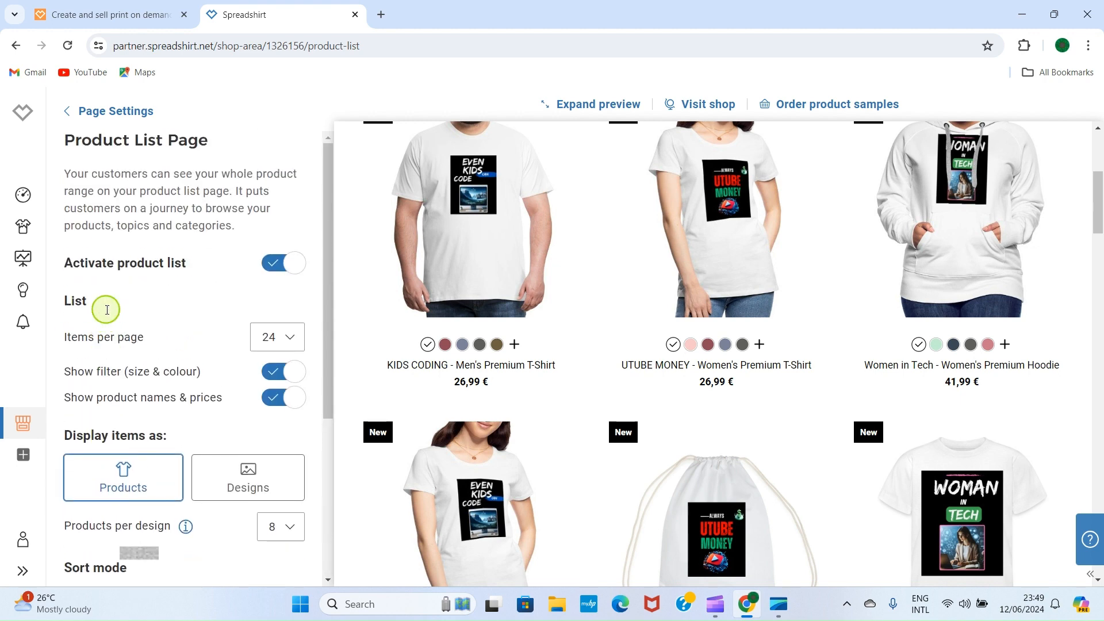
# Open the Product Detail Page settings and turn Show additional products off and back on
pyautogui.click(72, 115)
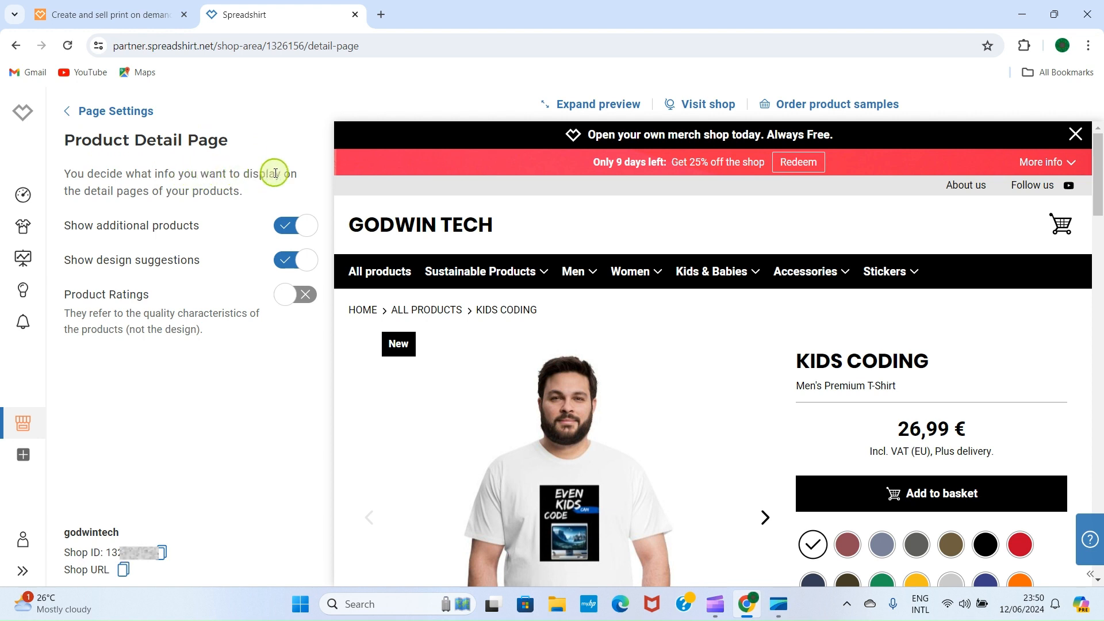
pyautogui.click(303, 228)
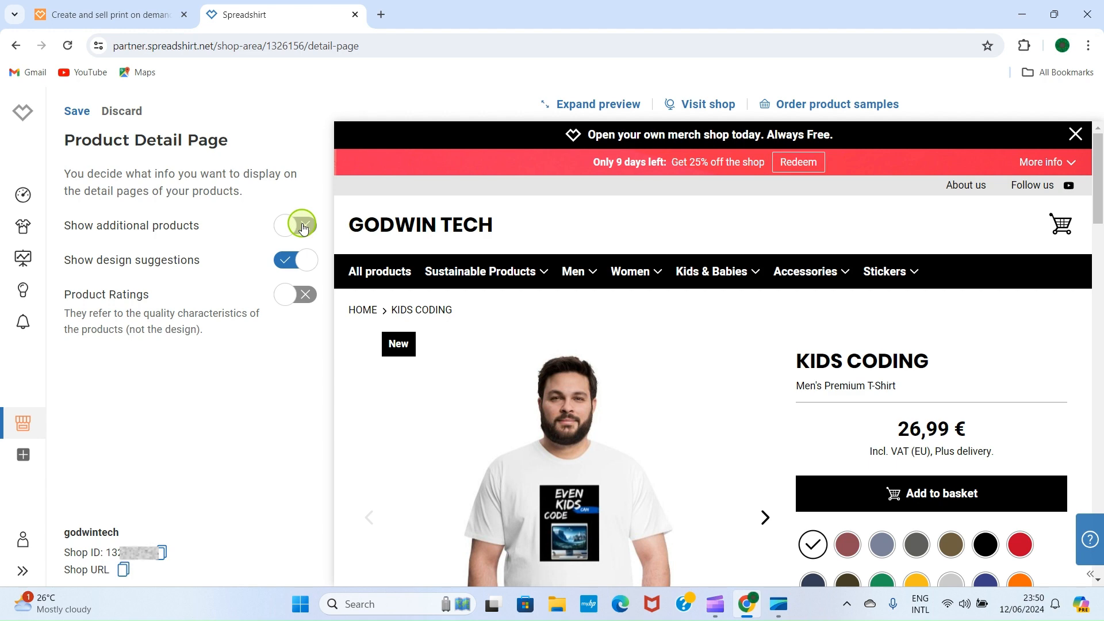
pyautogui.click(303, 227)
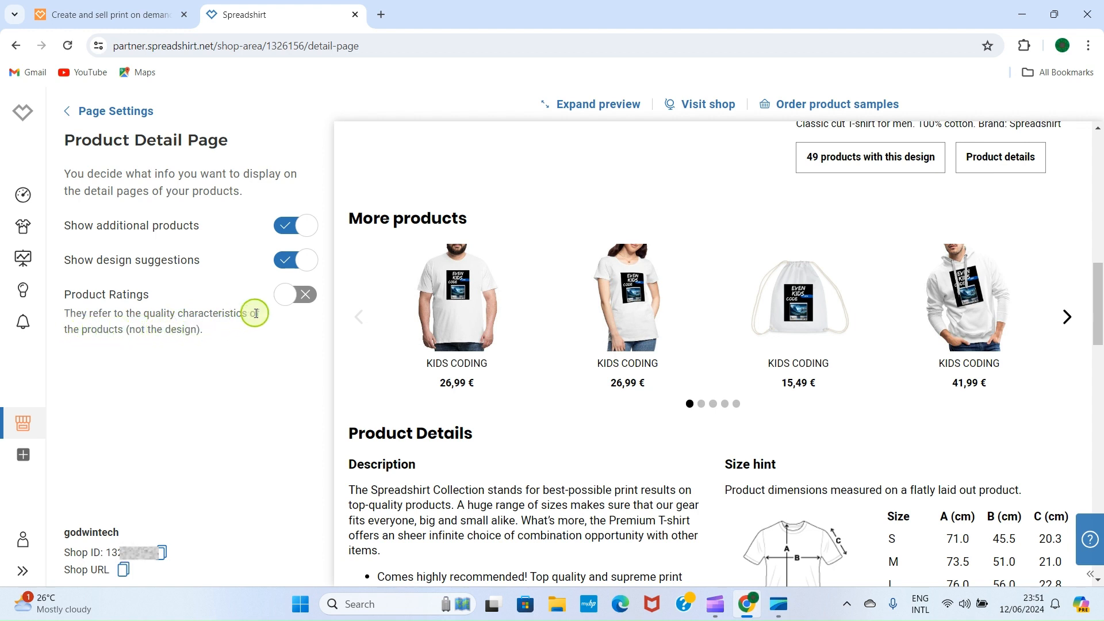
# Turn on Product Ratings, look over the customer feedback section in the preview, and turn the ratings off again
pyautogui.click(291, 300)
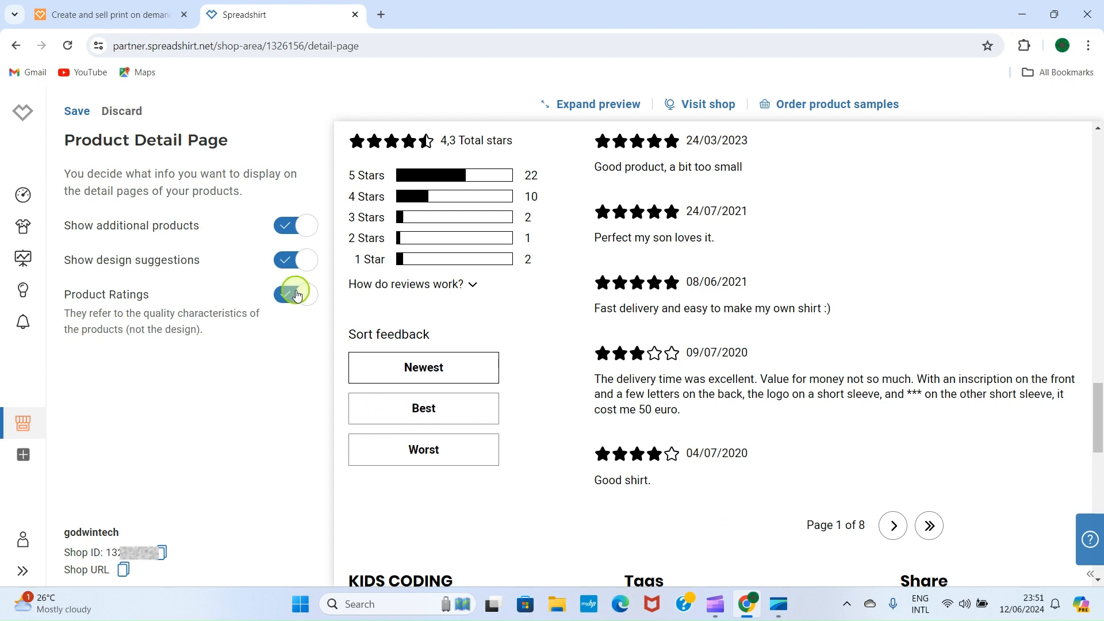
pyautogui.scroll(8, 765, 322)
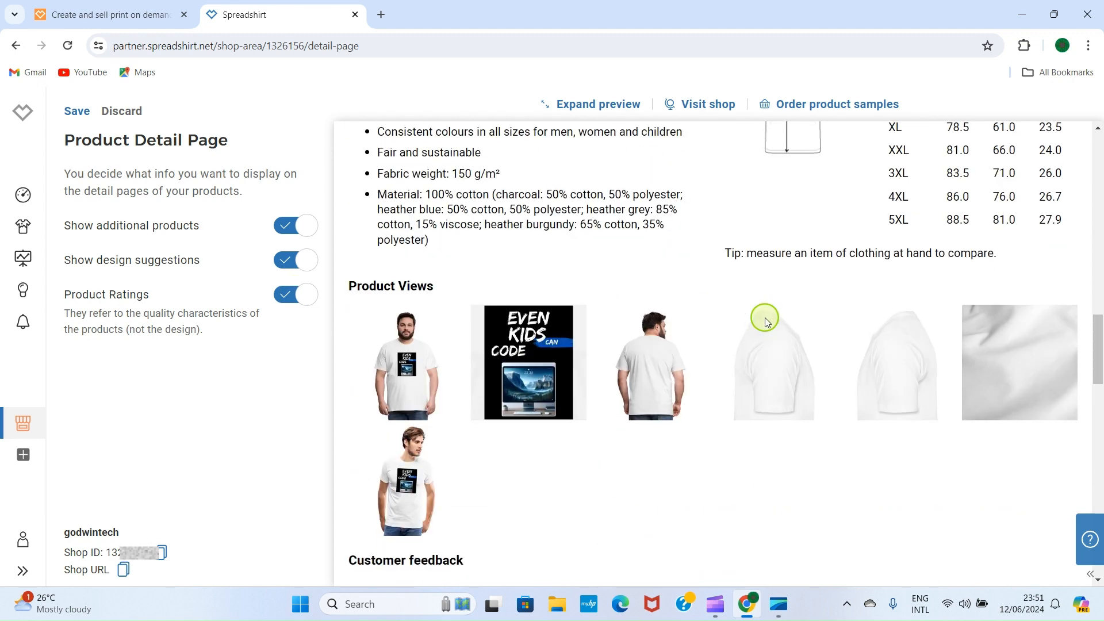
pyautogui.scroll(-5, 765, 322)
pyautogui.scroll(-3, 858, 382)
pyautogui.scroll(5, 845, 389)
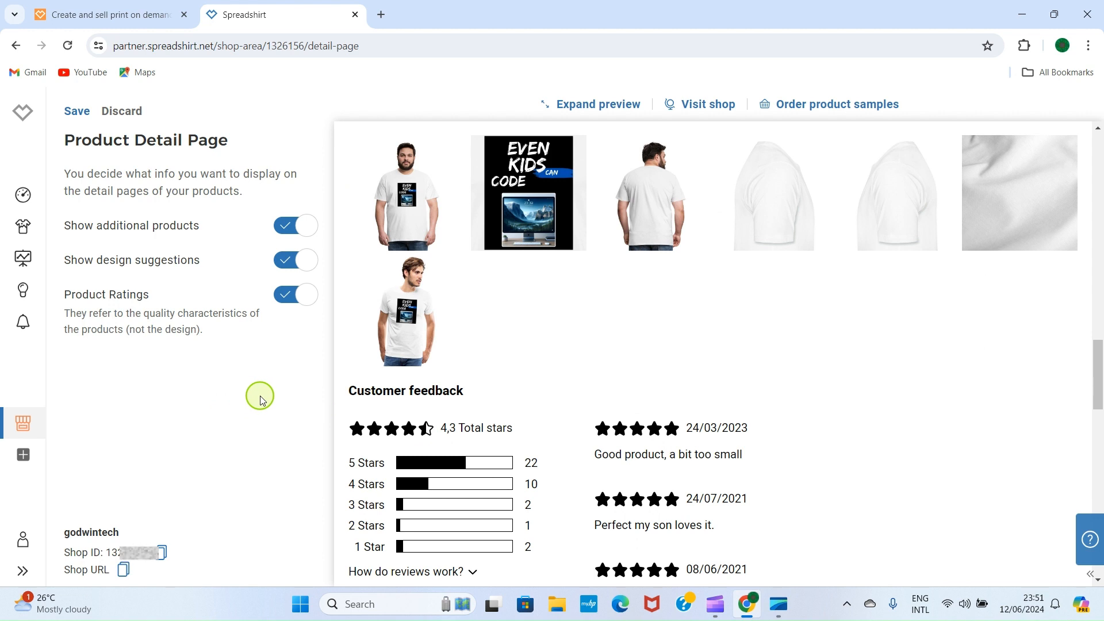
pyautogui.click(301, 296)
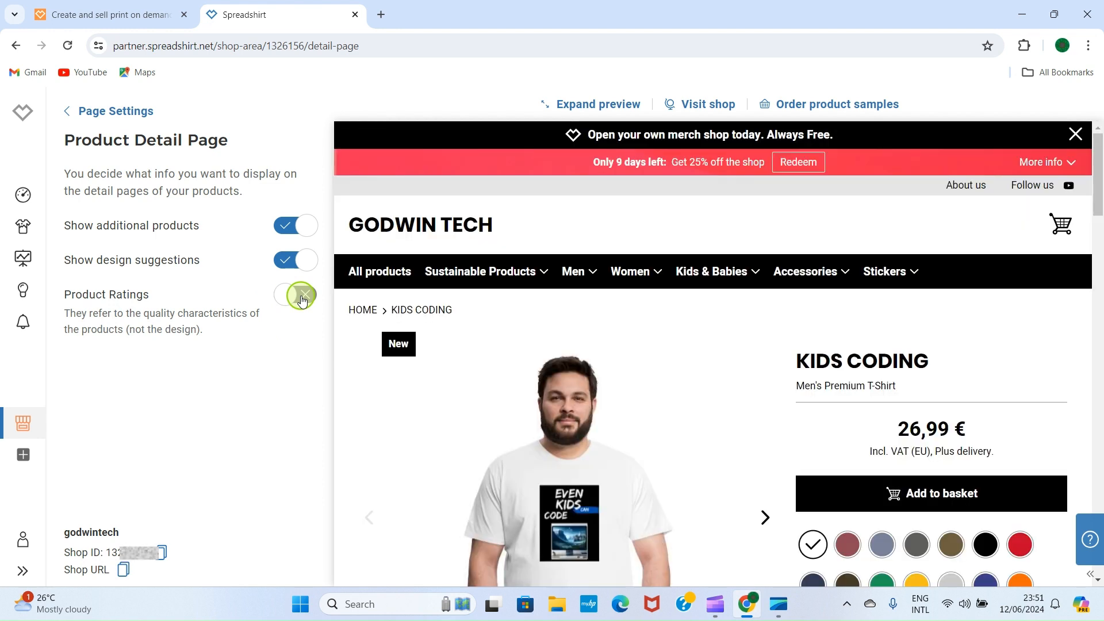
# Open the Customize Tool settings, activate the tool to view its customer options, and deactivate it again
pyautogui.click(72, 118)
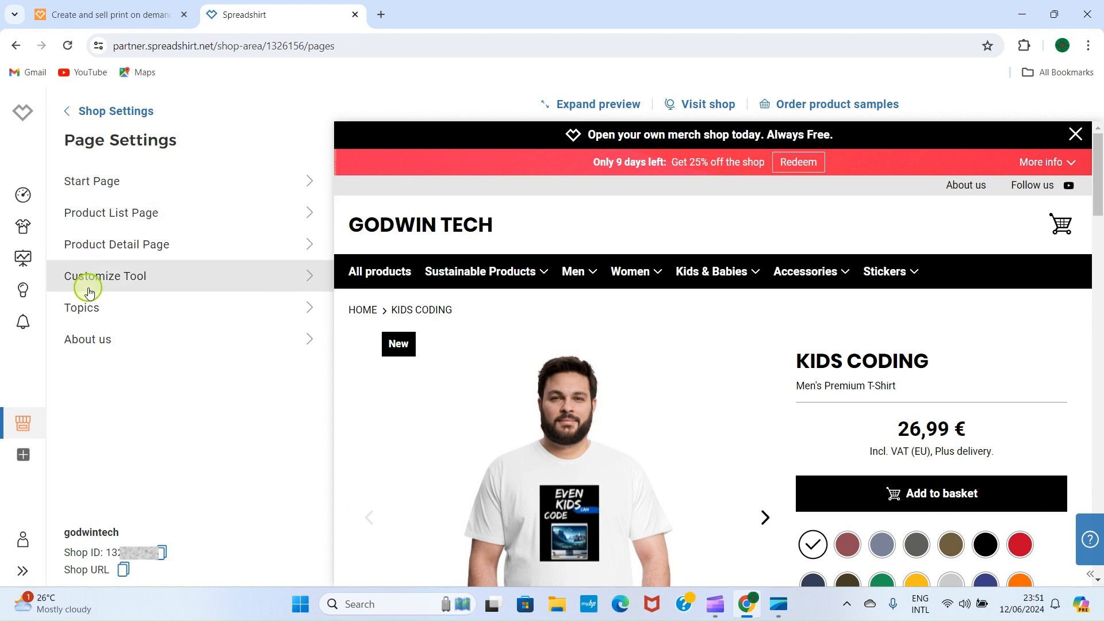
pyautogui.click(214, 279)
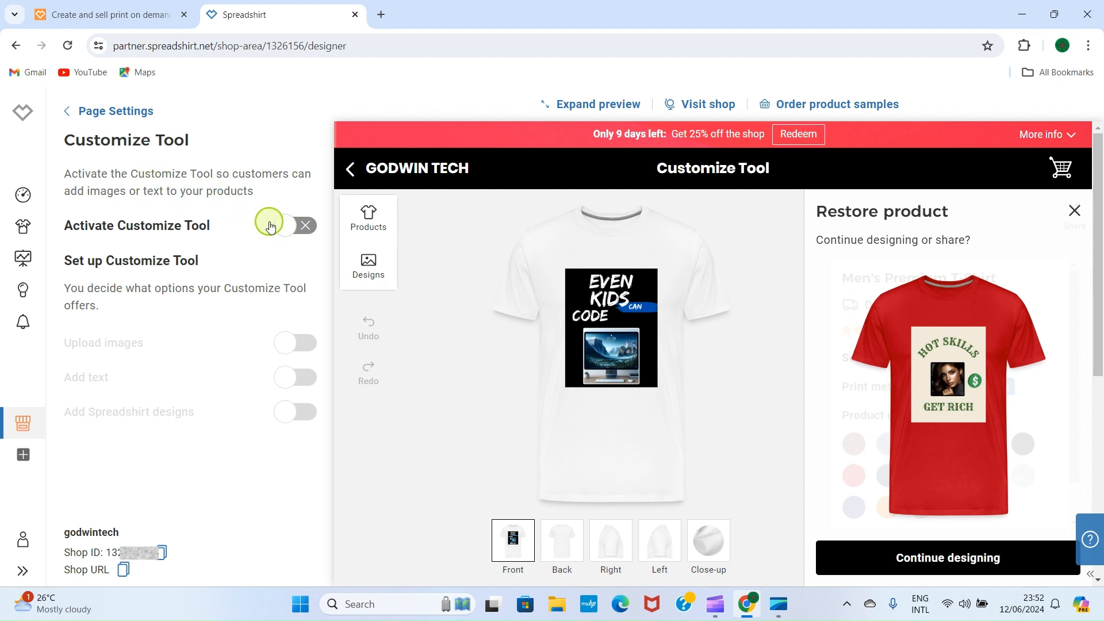
pyautogui.click(297, 233)
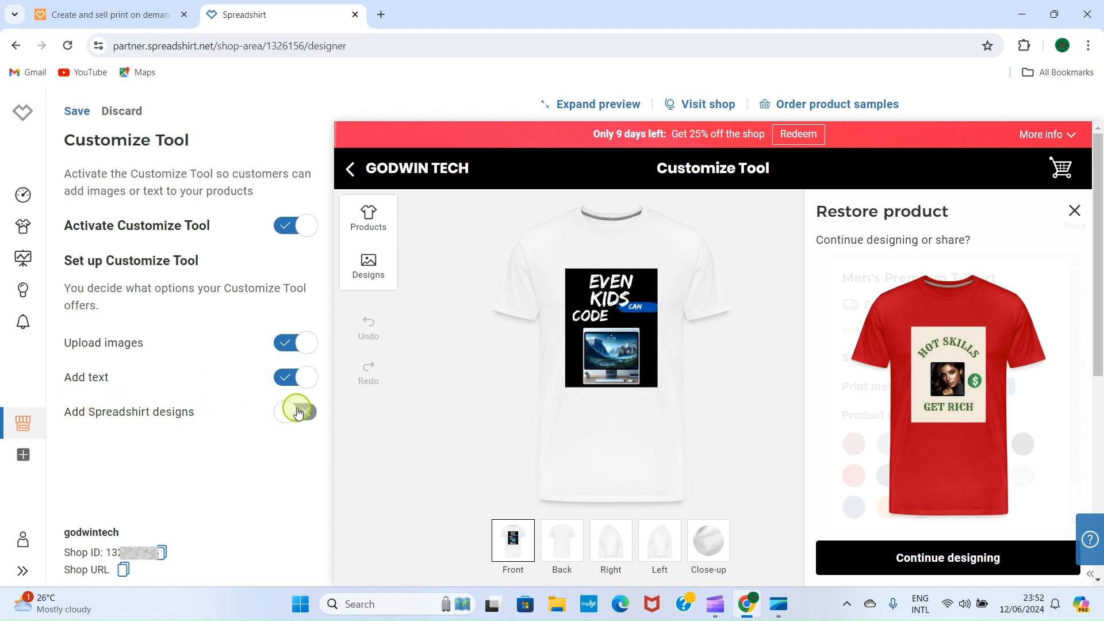
pyautogui.click(298, 228)
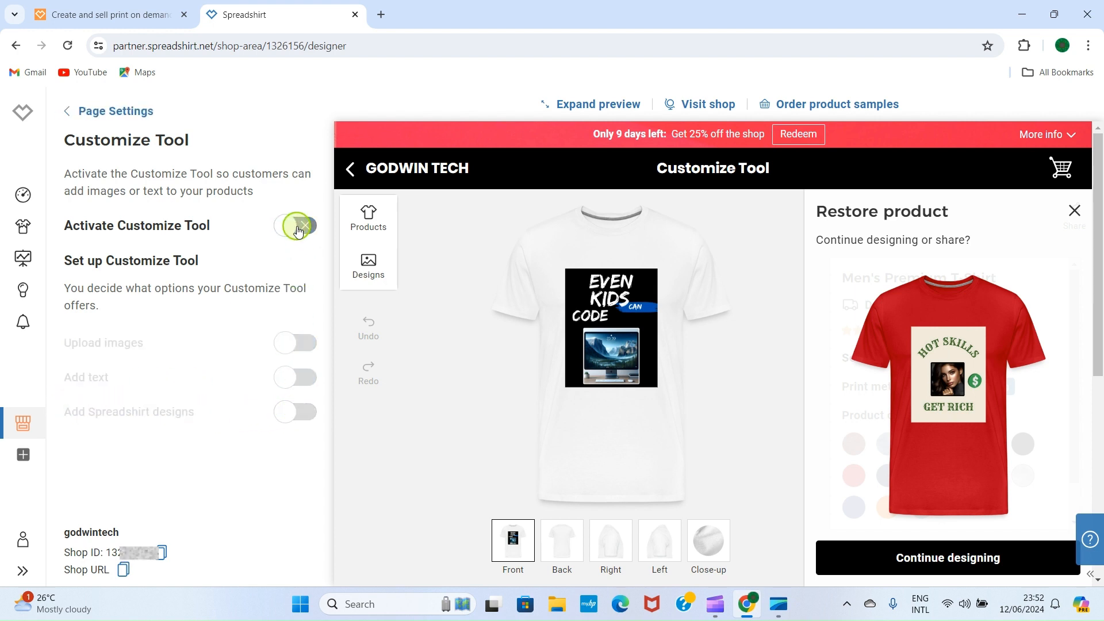
# Look at the Topics settings for creating shop topics and return to Page Settings
pyautogui.click(66, 110)
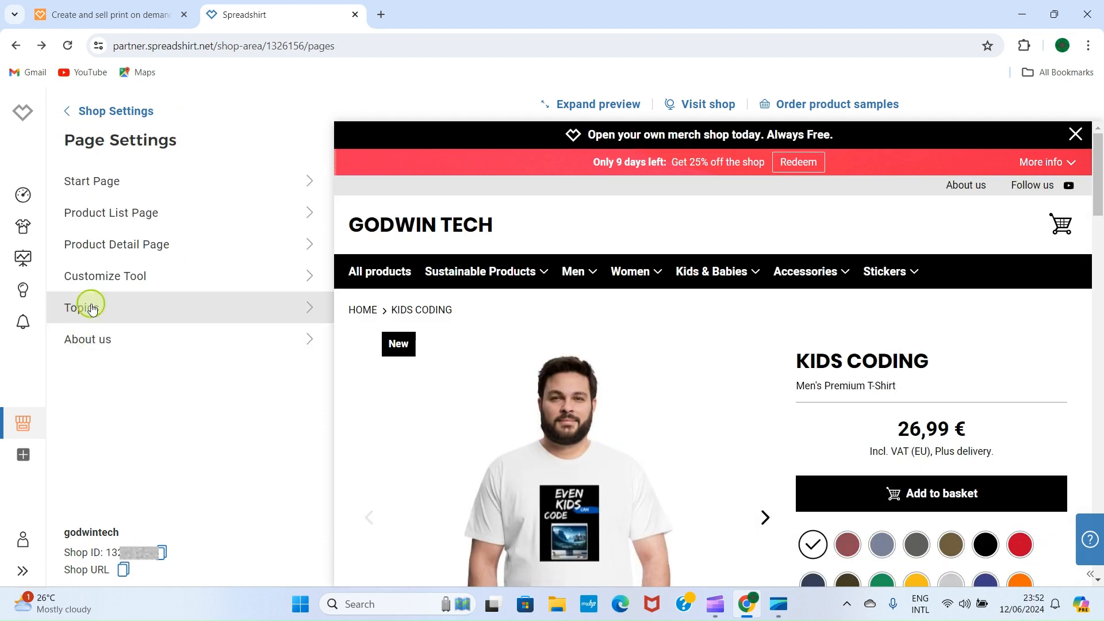
pyautogui.click(243, 312)
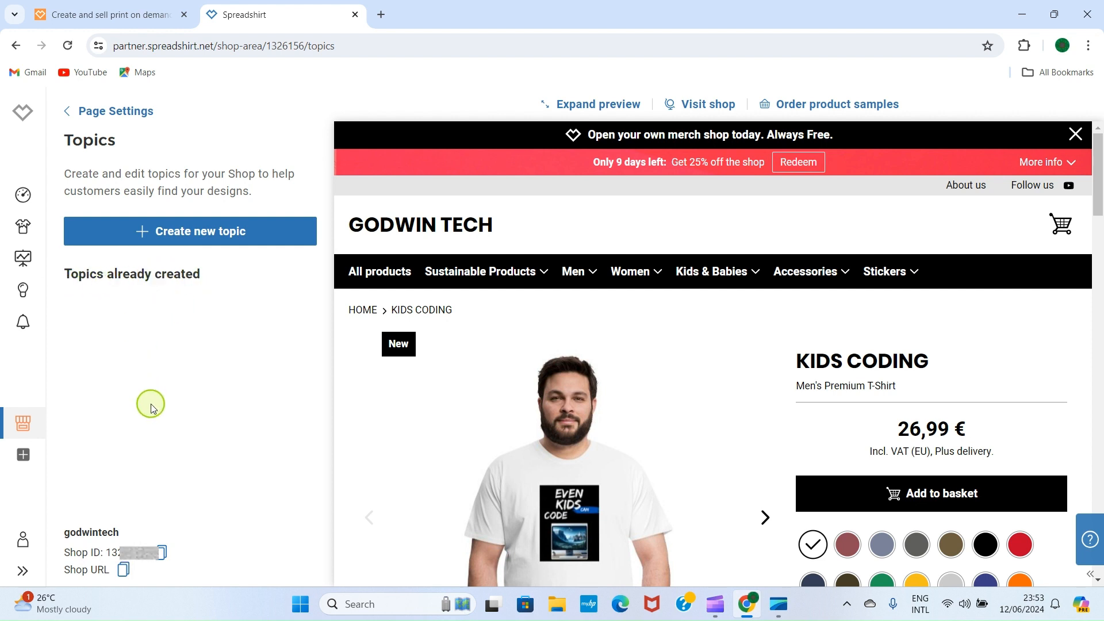
pyautogui.click(83, 114)
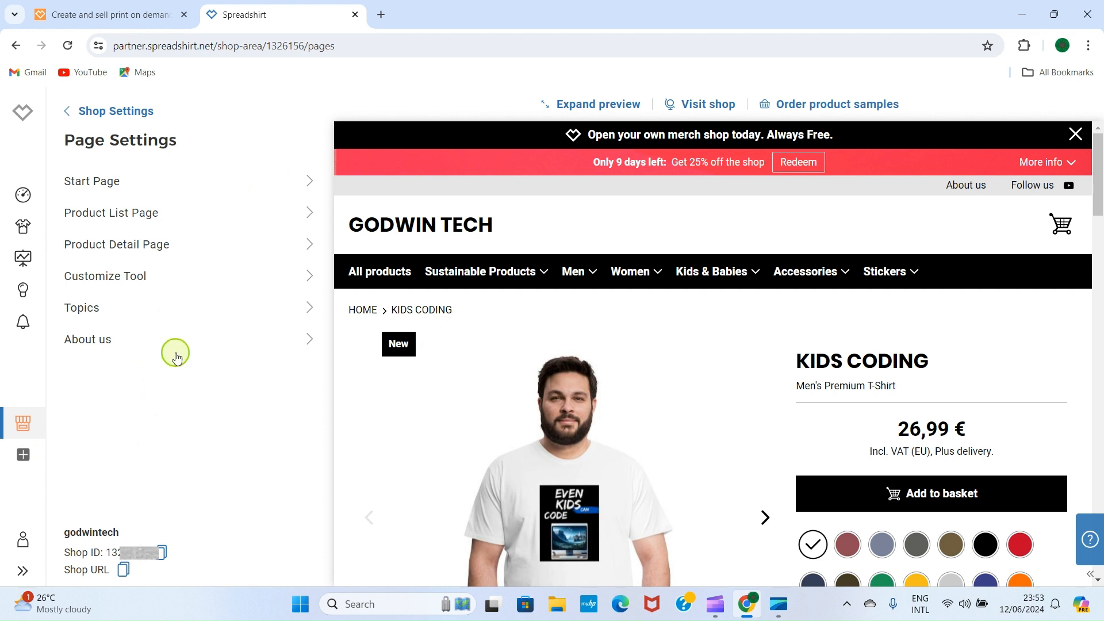
# Look over the About us page settings for headline, mission statement, description and button, and return to Page Settings
pyautogui.click(169, 344)
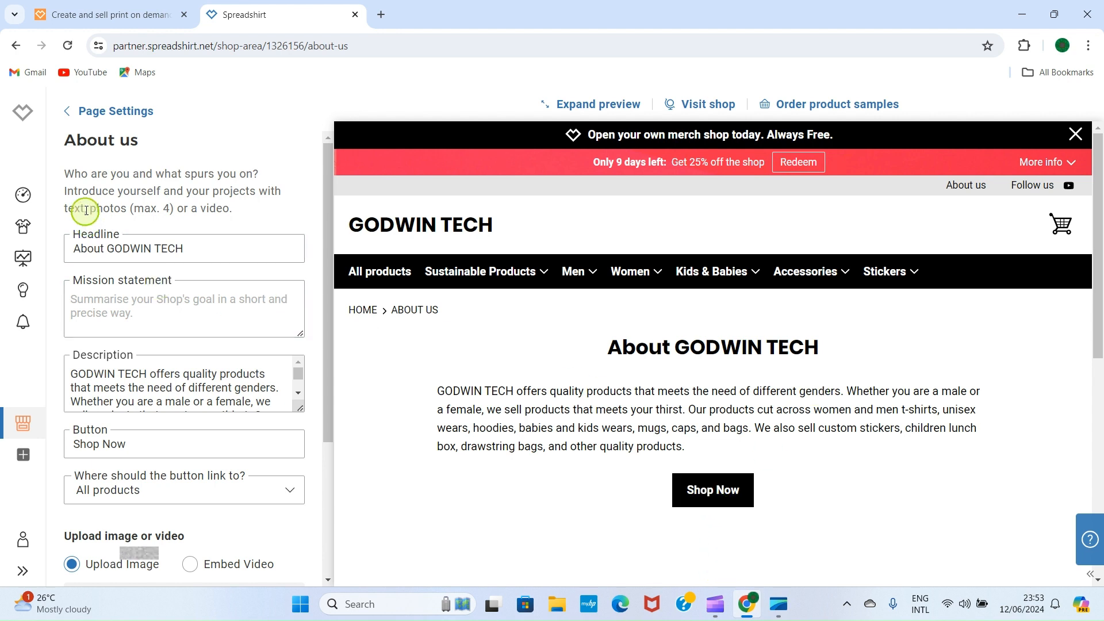
pyautogui.click(68, 112)
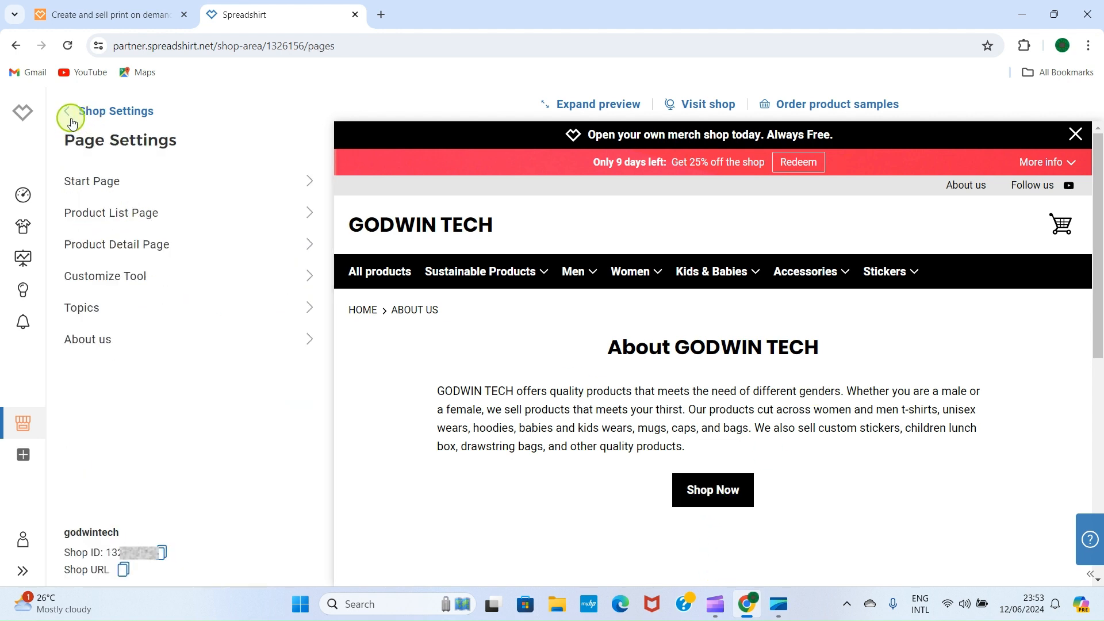
# Open the shop's Appearance settings and turn on the Search field
pyautogui.click(68, 111)
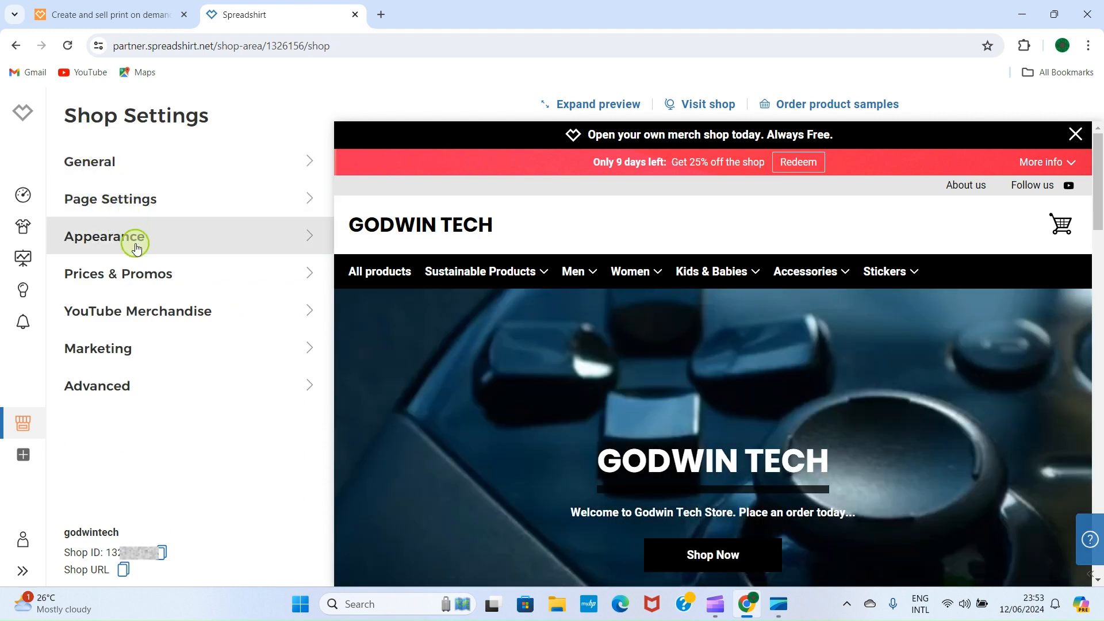
pyautogui.click(298, 240)
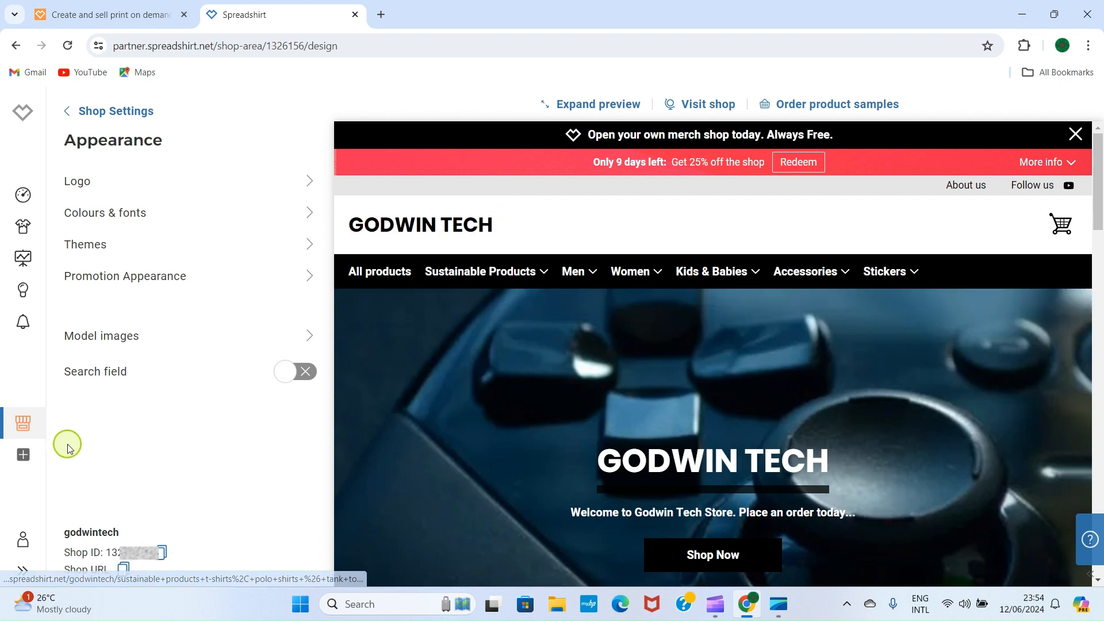
pyautogui.click(296, 379)
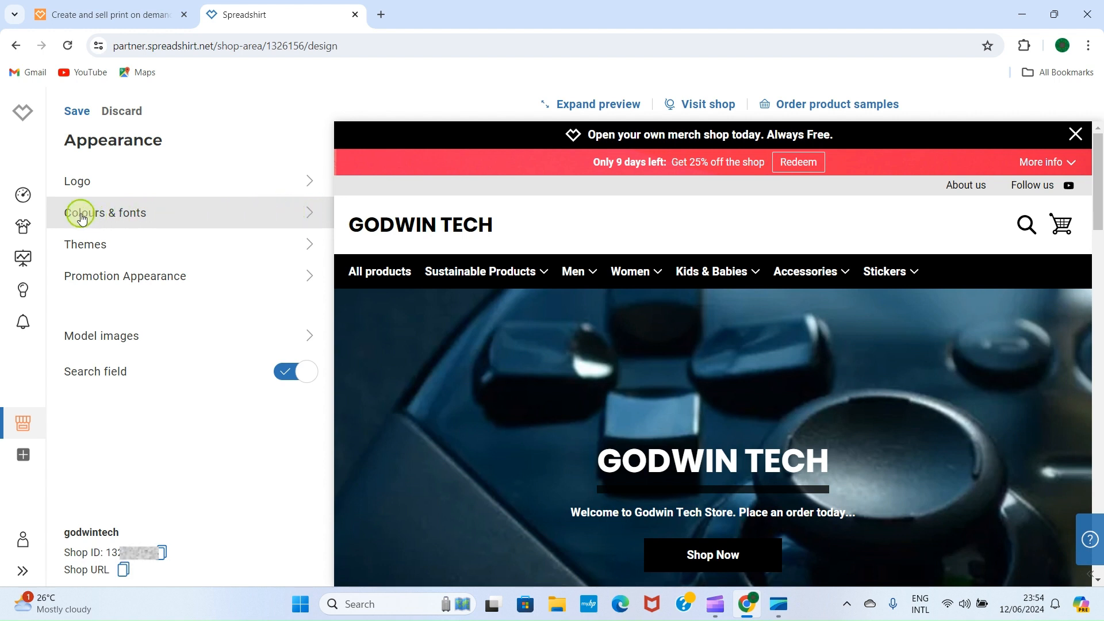
# Browse the available shop themes from Minimal to Classic without selecting one, and return to the Appearance settings
pyautogui.click(139, 249)
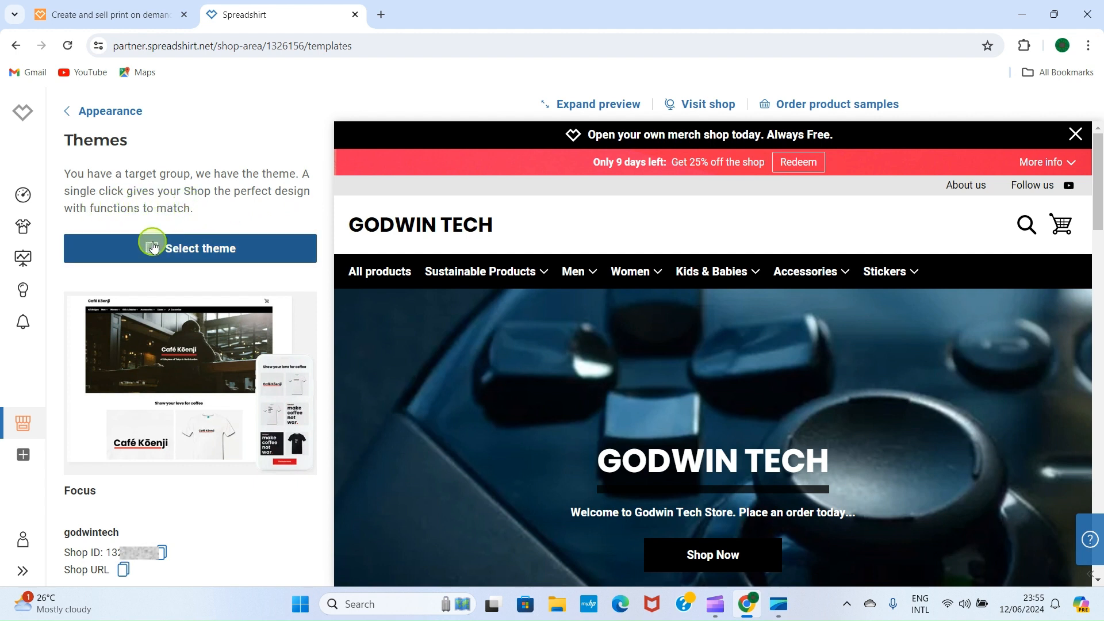
pyautogui.click(219, 259)
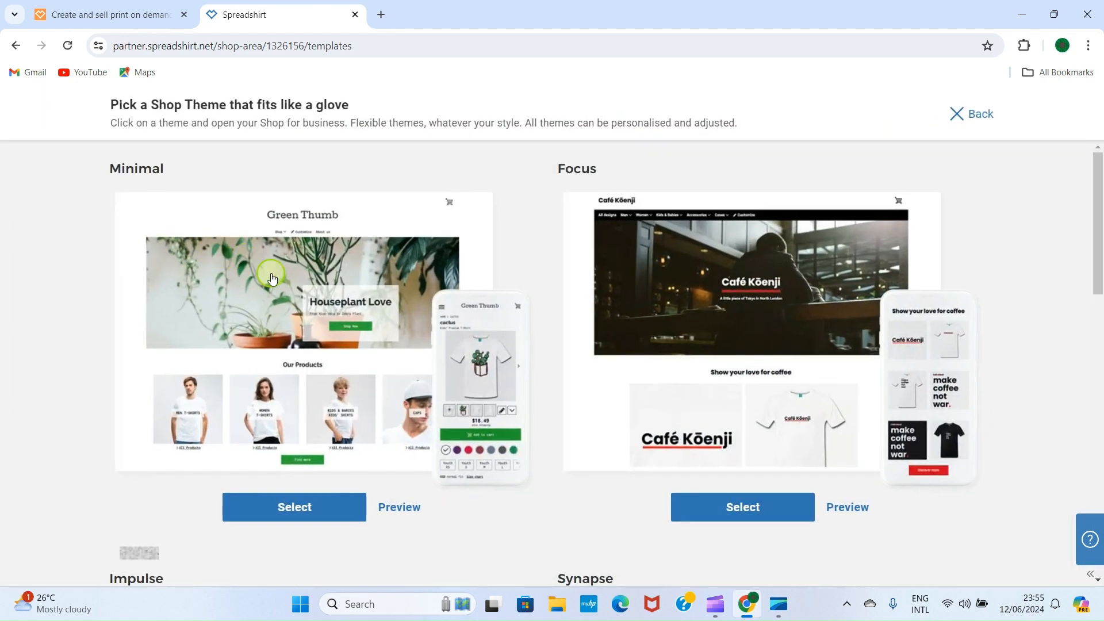
pyautogui.scroll(-3, 717, 305)
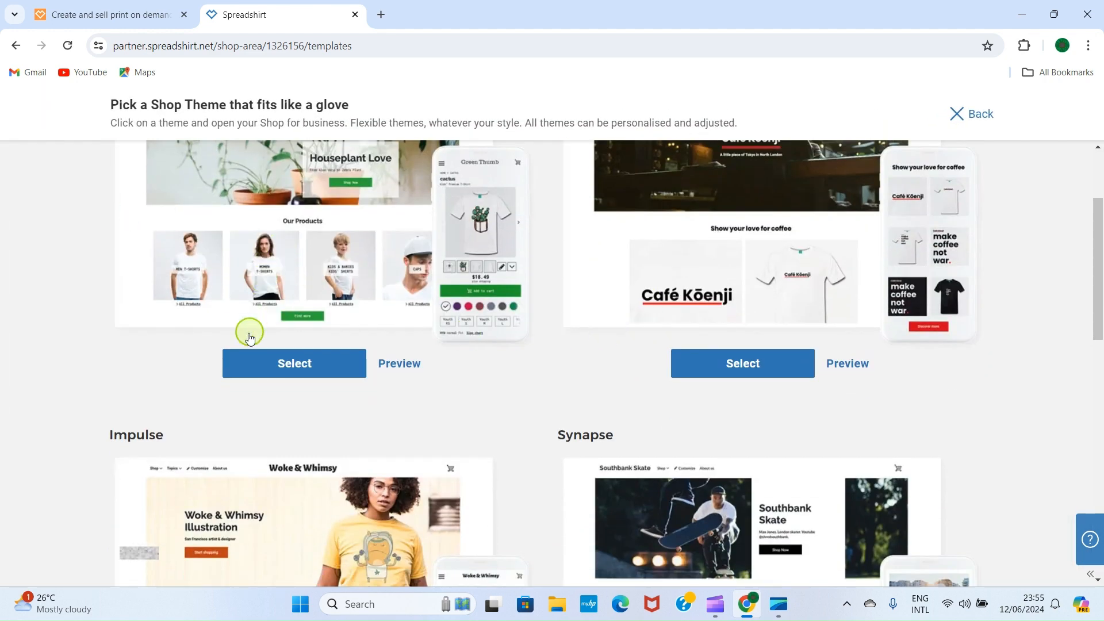
pyautogui.scroll(-3, 709, 387)
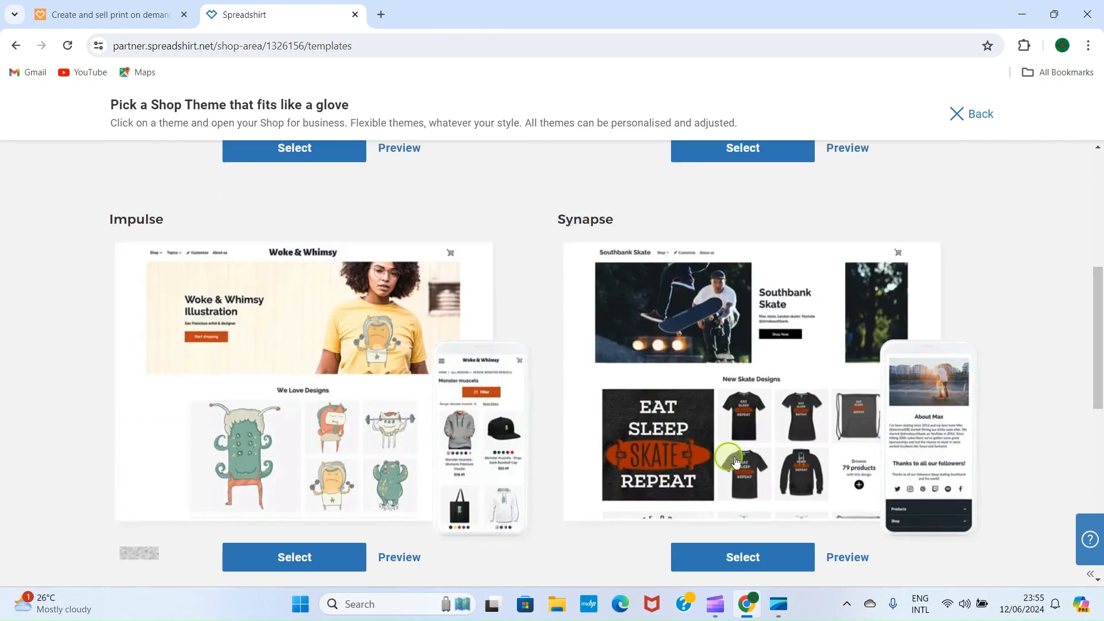
pyautogui.scroll(-6, 529, 438)
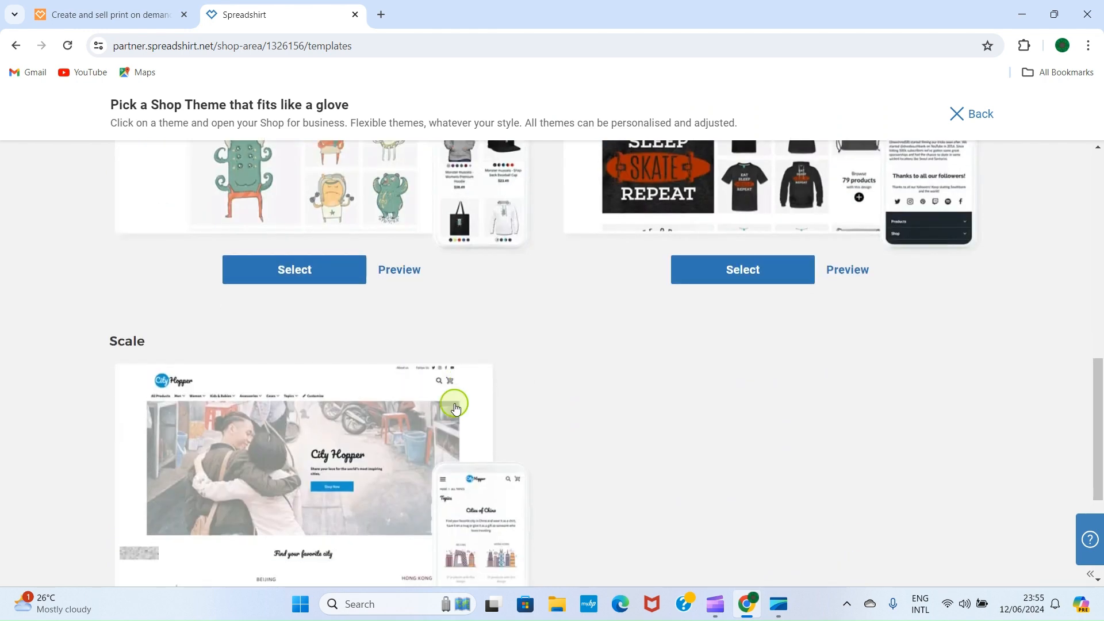
pyautogui.scroll(-1, 599, 426)
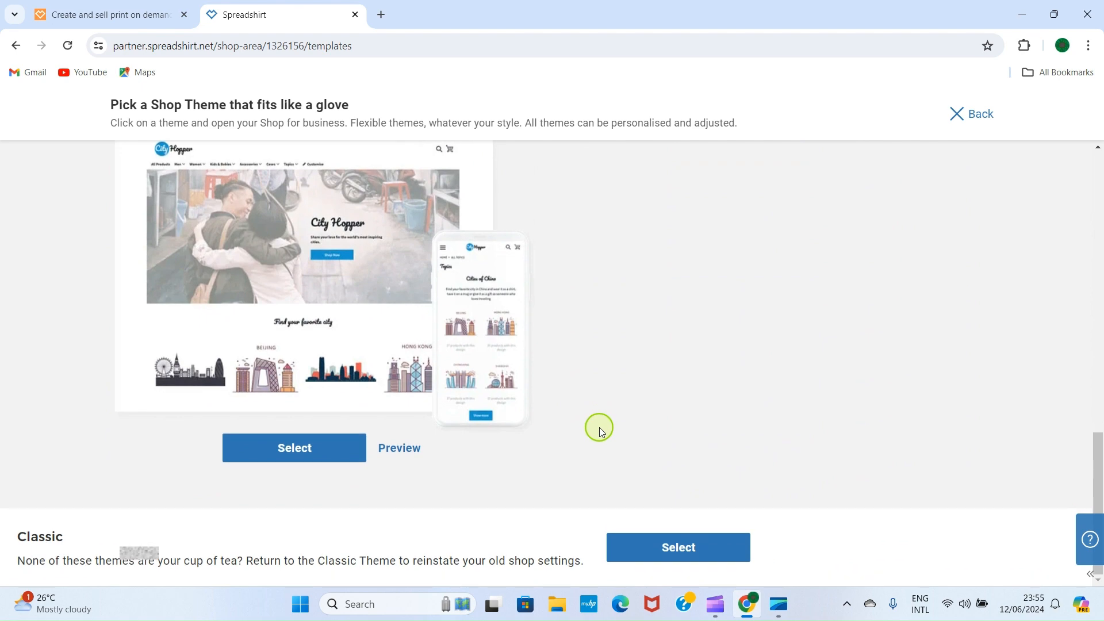
pyautogui.scroll(4, 600, 428)
pyautogui.scroll(8, 599, 429)
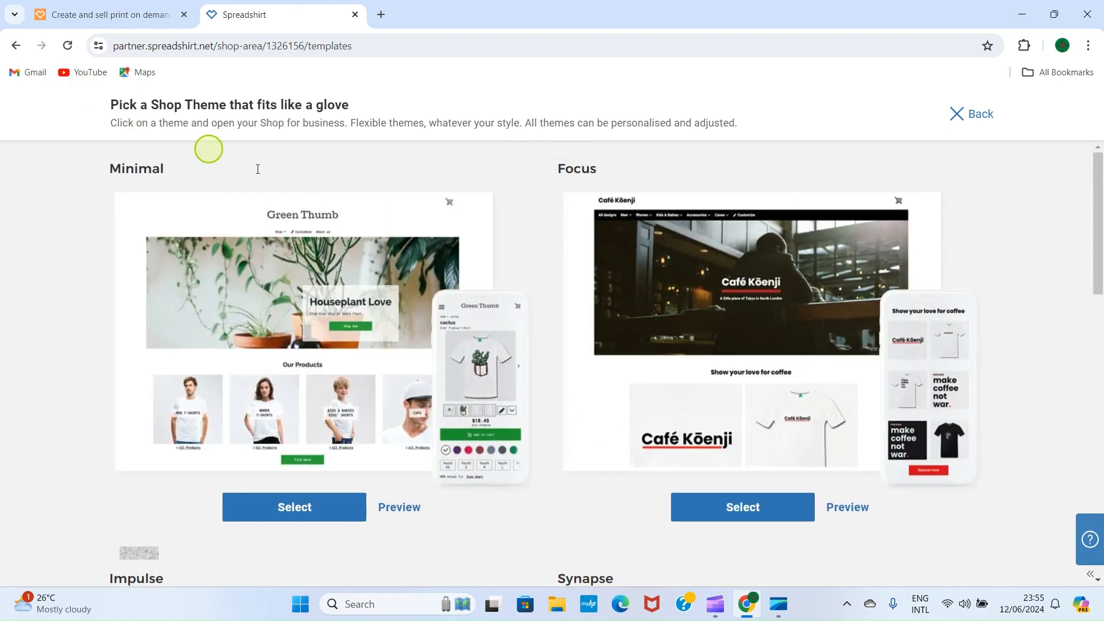
pyautogui.click(974, 114)
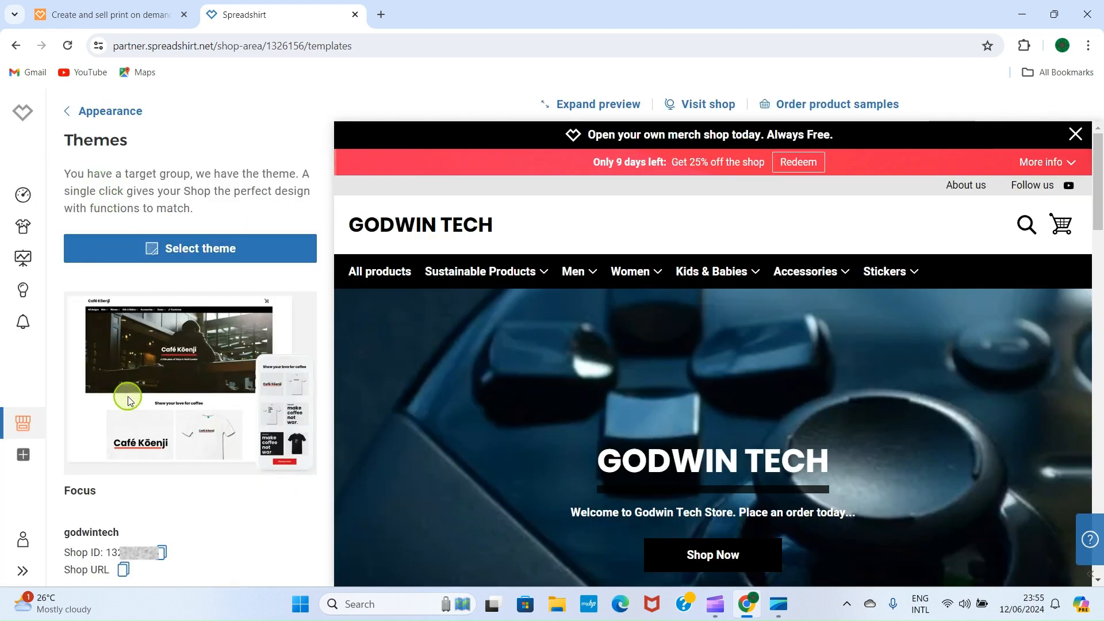
pyautogui.click(73, 108)
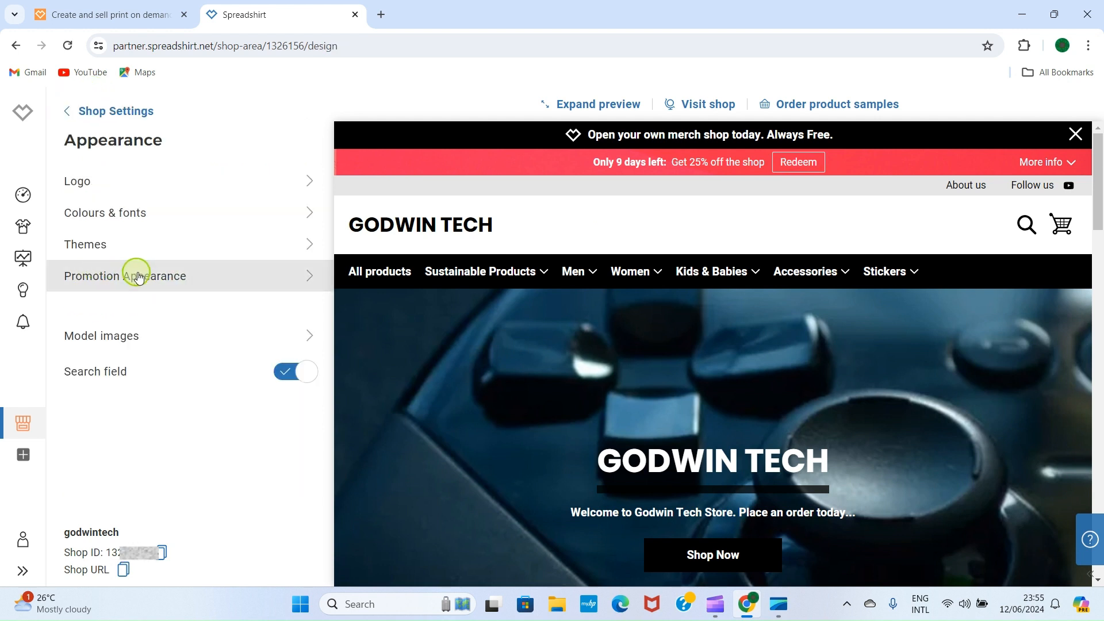
# Look over the Promotion Appearance options for background image, text color and promotion areas, and return to Appearance
pyautogui.click(225, 283)
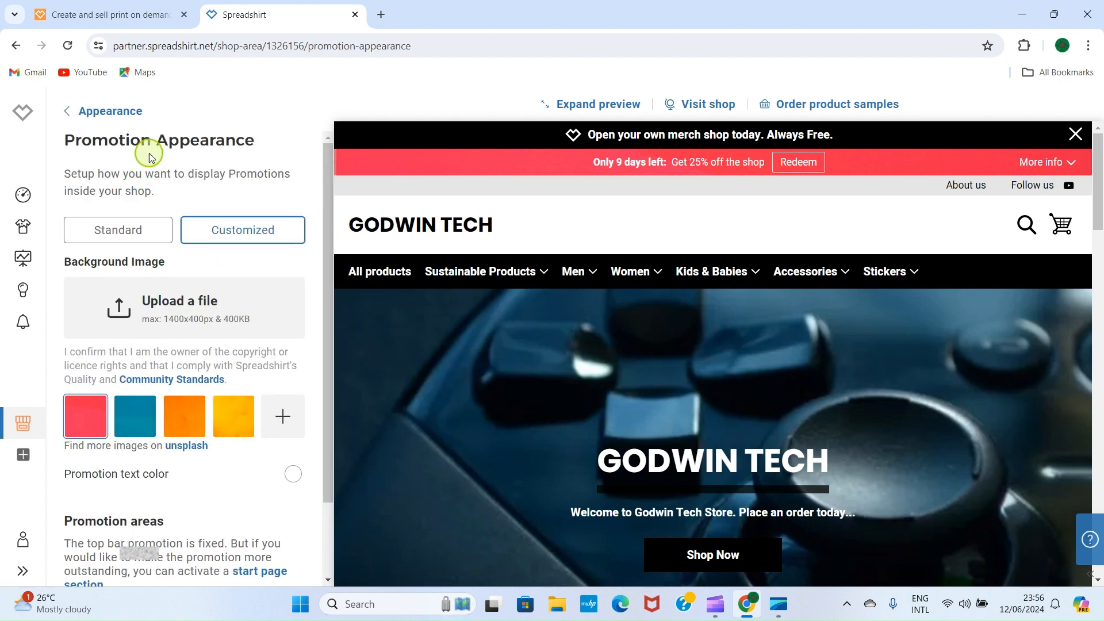
pyautogui.scroll(-2, 193, 288)
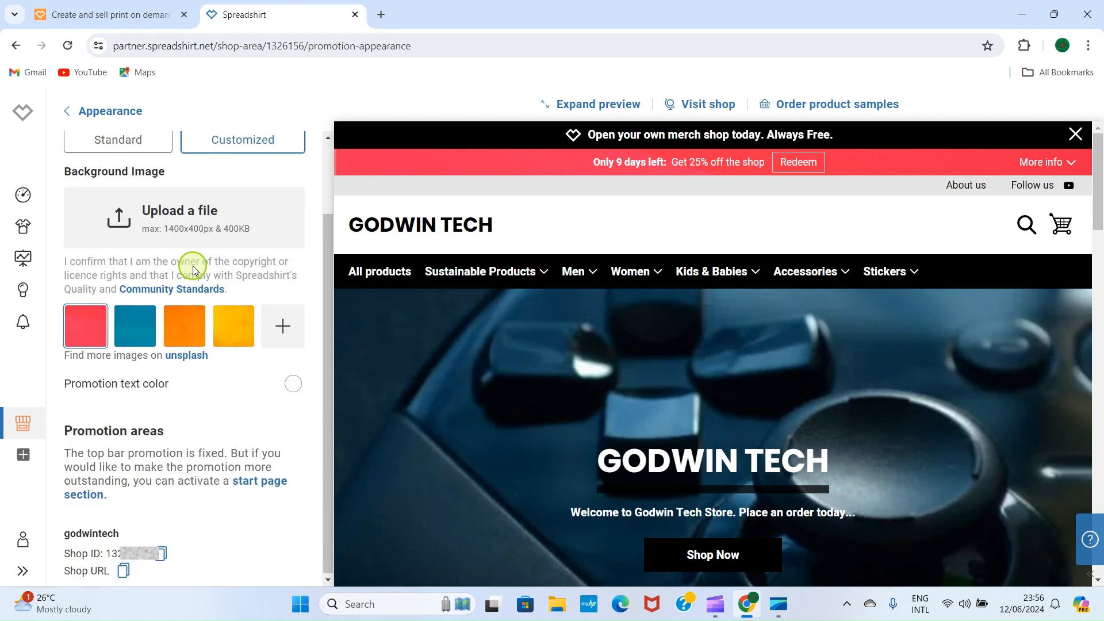
pyautogui.scroll(2, 75, 167)
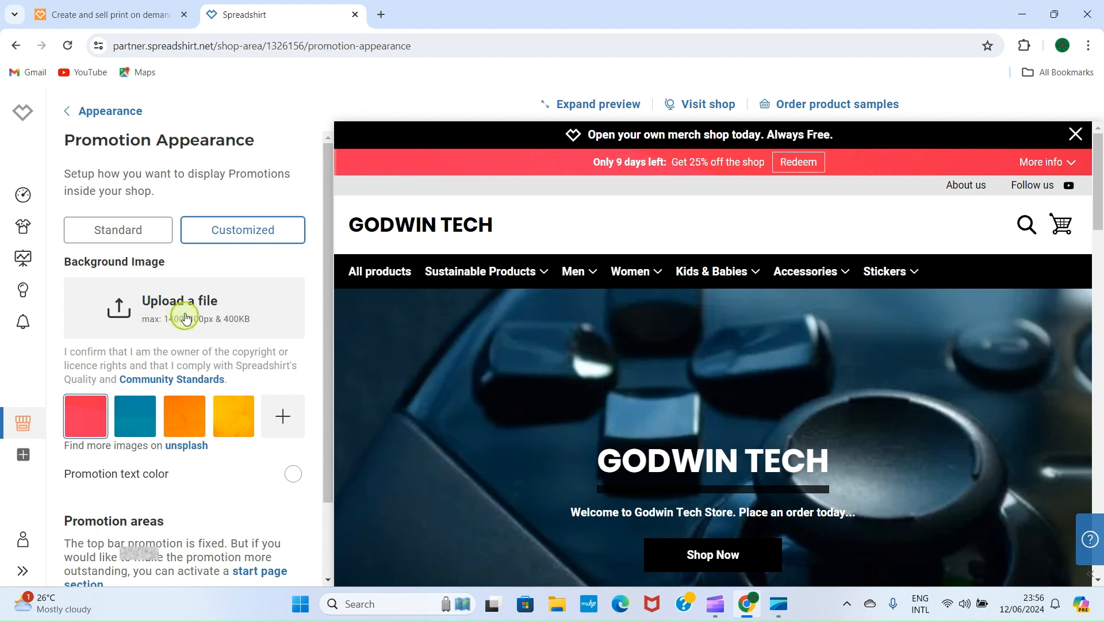
pyautogui.click(72, 115)
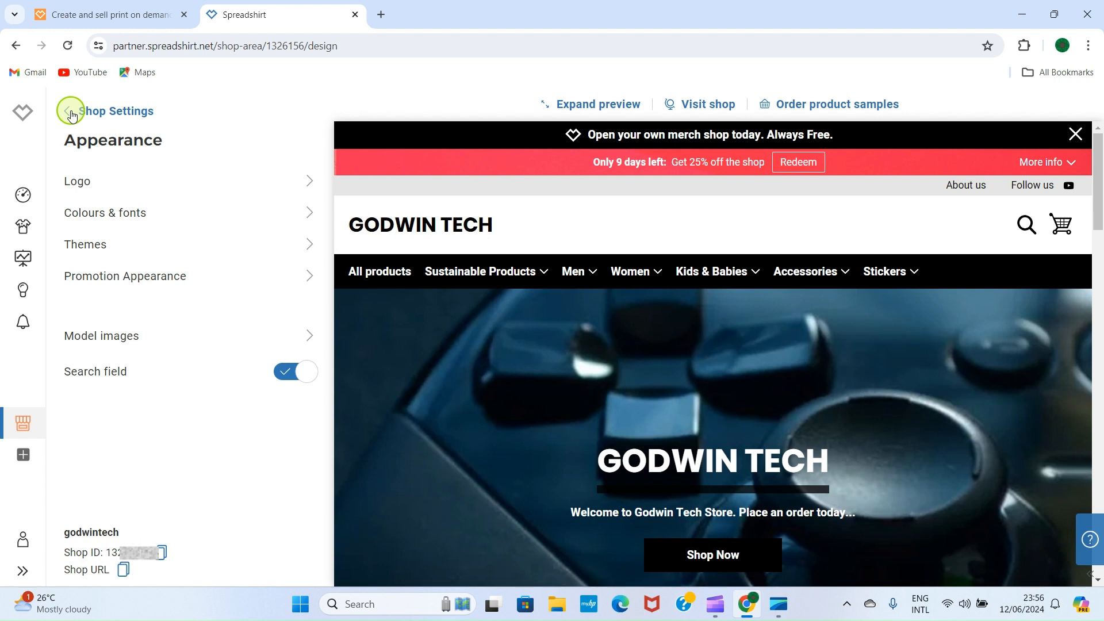
# Open the Model images settings and examine how models present the products in the shop preview
pyautogui.click(216, 343)
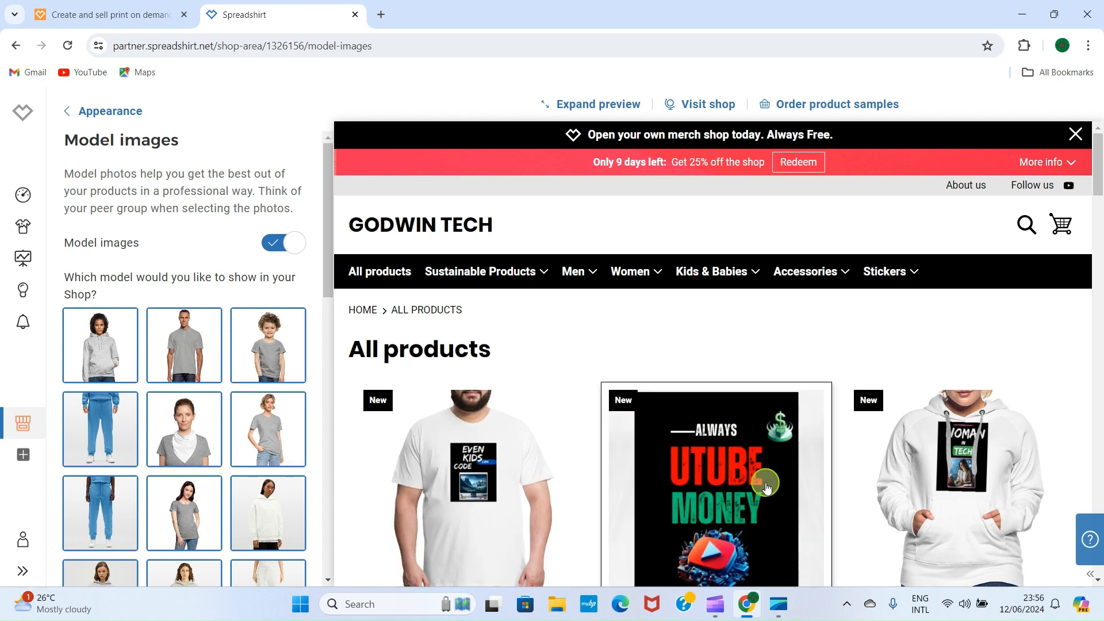
pyautogui.scroll(-3, 771, 484)
pyautogui.scroll(-1, 535, 424)
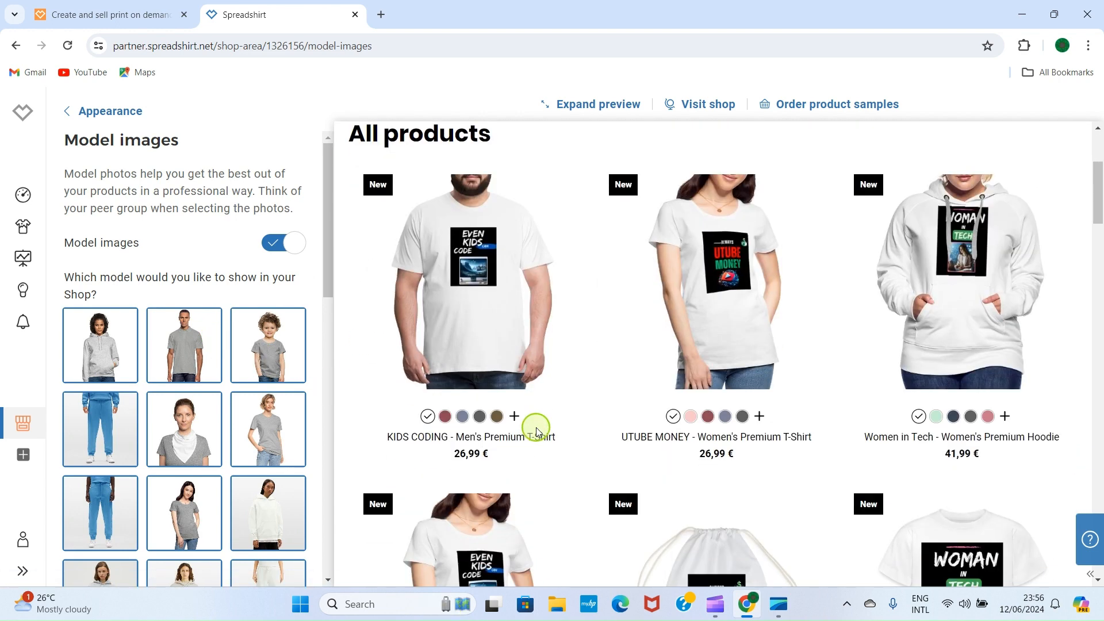
pyautogui.scroll(-4, 662, 449)
pyautogui.scroll(-10, 662, 448)
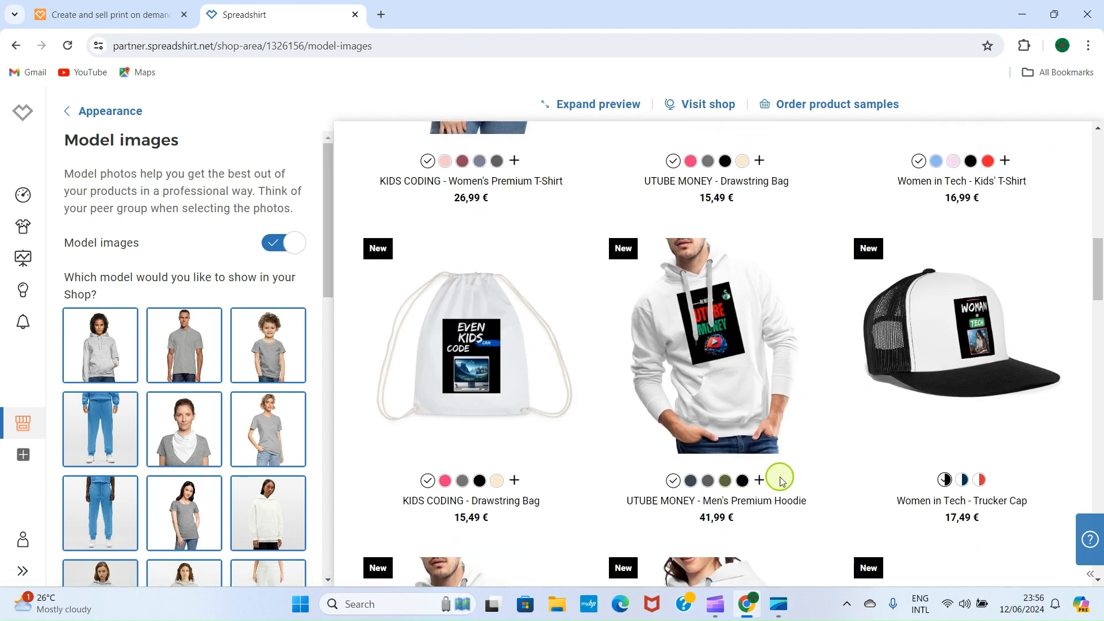
pyautogui.scroll(-3, 575, 402)
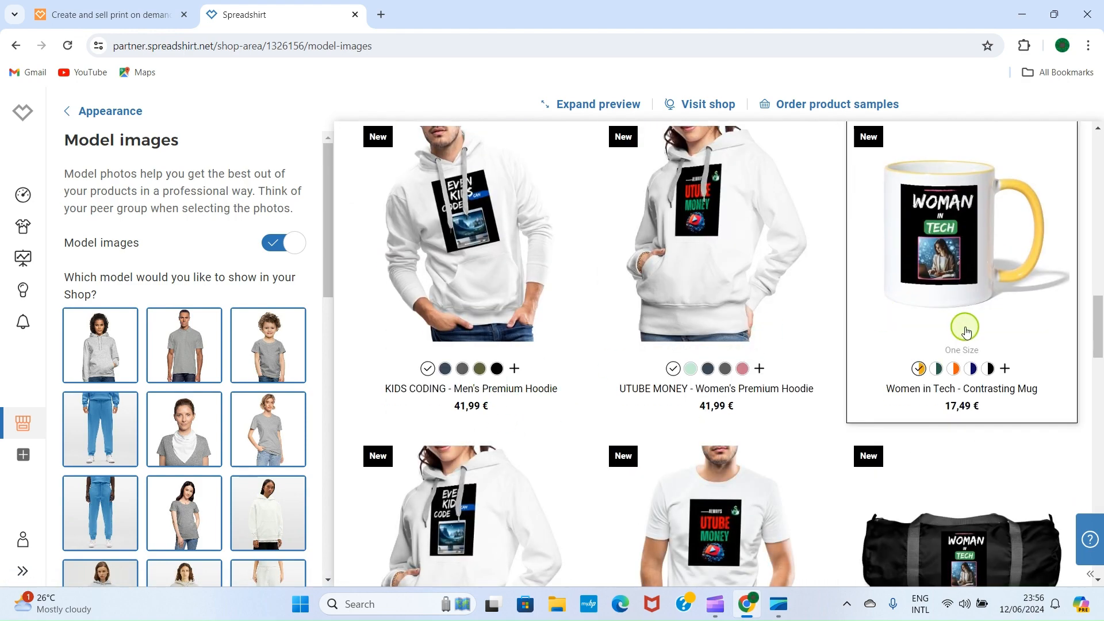
pyautogui.scroll(-7, 813, 412)
pyautogui.scroll(8, 771, 460)
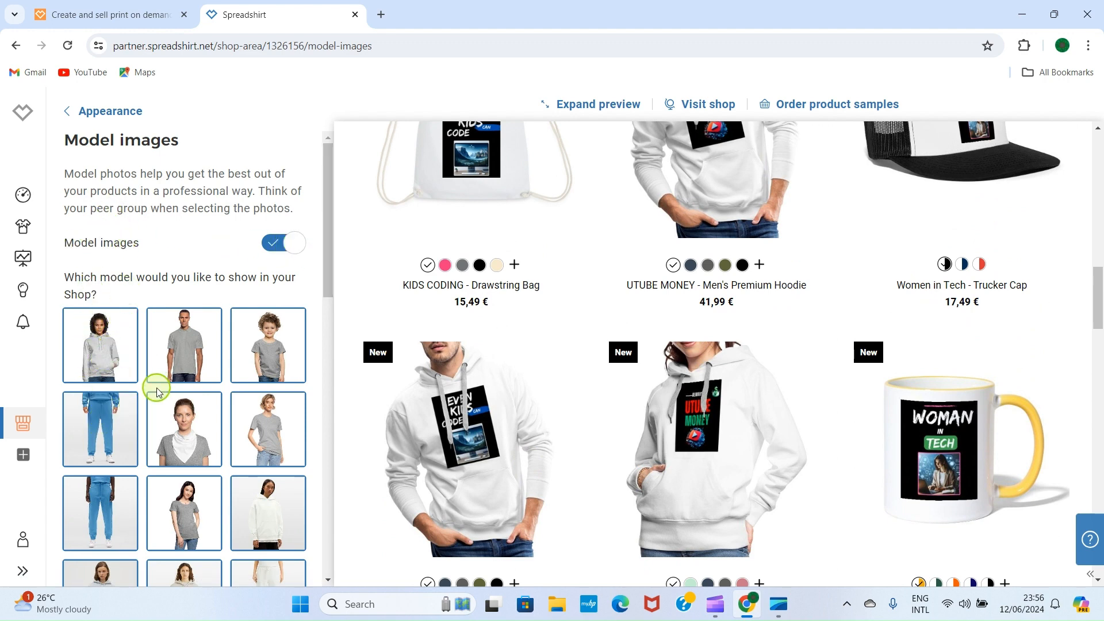
# Browse the list of model photos, deselect the model wearing black trousers, and select it again
pyautogui.scroll(-4, 156, 388)
pyautogui.scroll(-5, 156, 396)
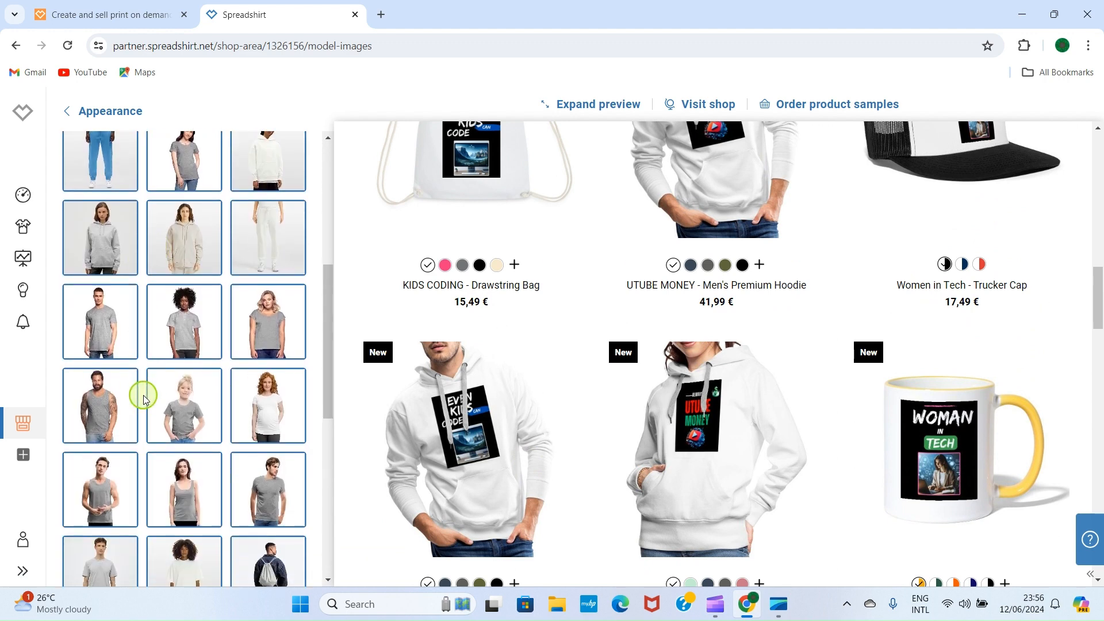
pyautogui.scroll(-5, 171, 514)
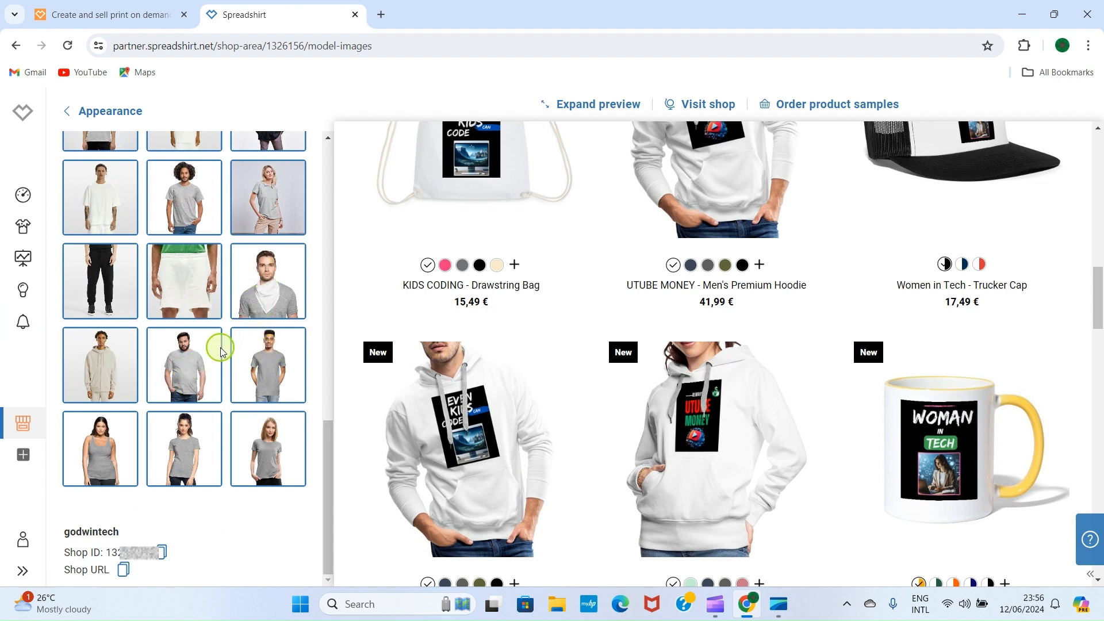
pyautogui.click(100, 280)
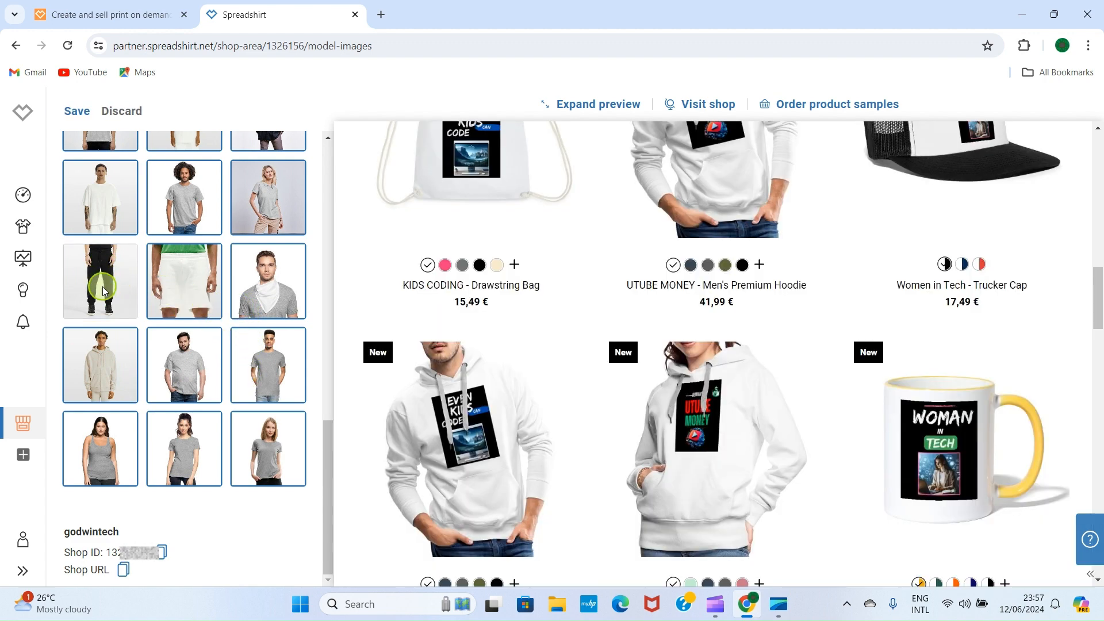
pyautogui.click(103, 290)
pyautogui.scroll(10, 185, 300)
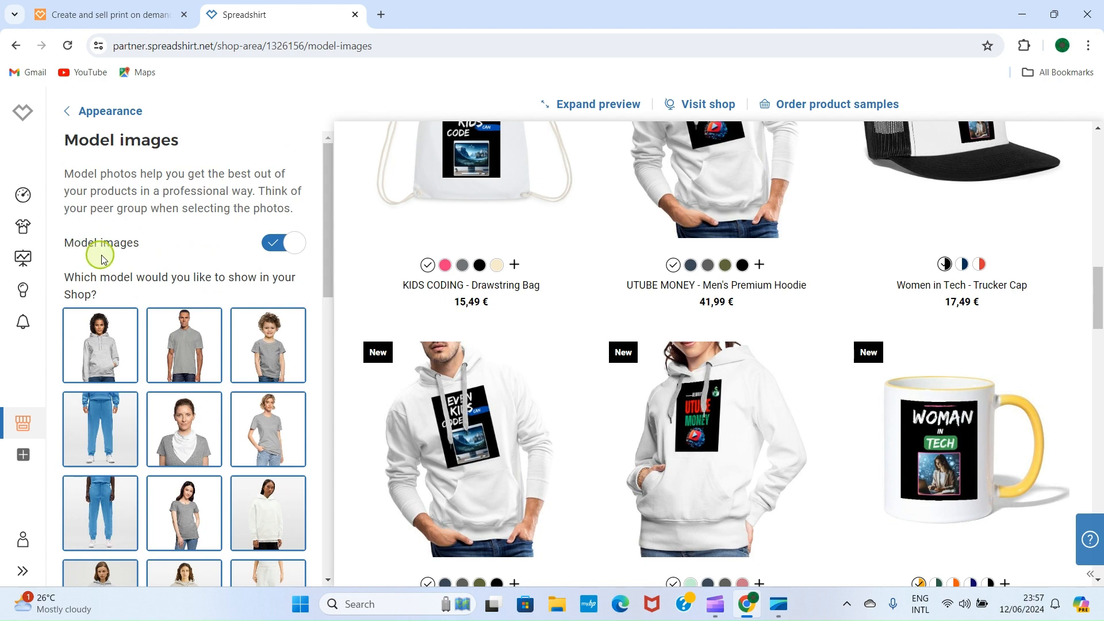
# Turn Model images off to compare the product preview, turn them back on, and return to Appearance
pyautogui.click(294, 249)
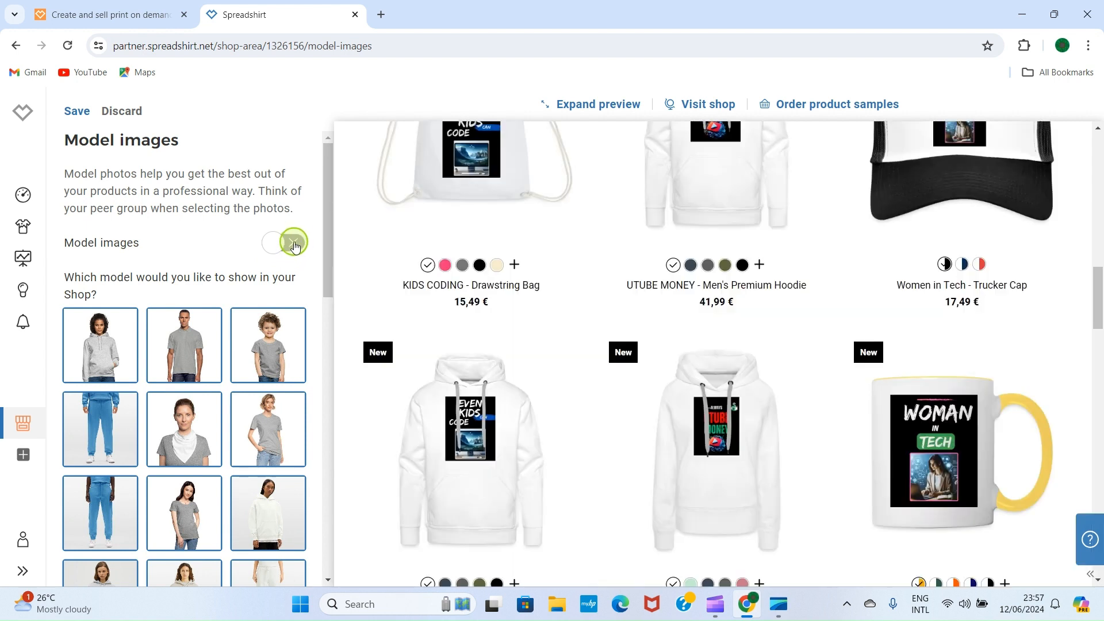
pyautogui.click(291, 243)
pyautogui.click(281, 246)
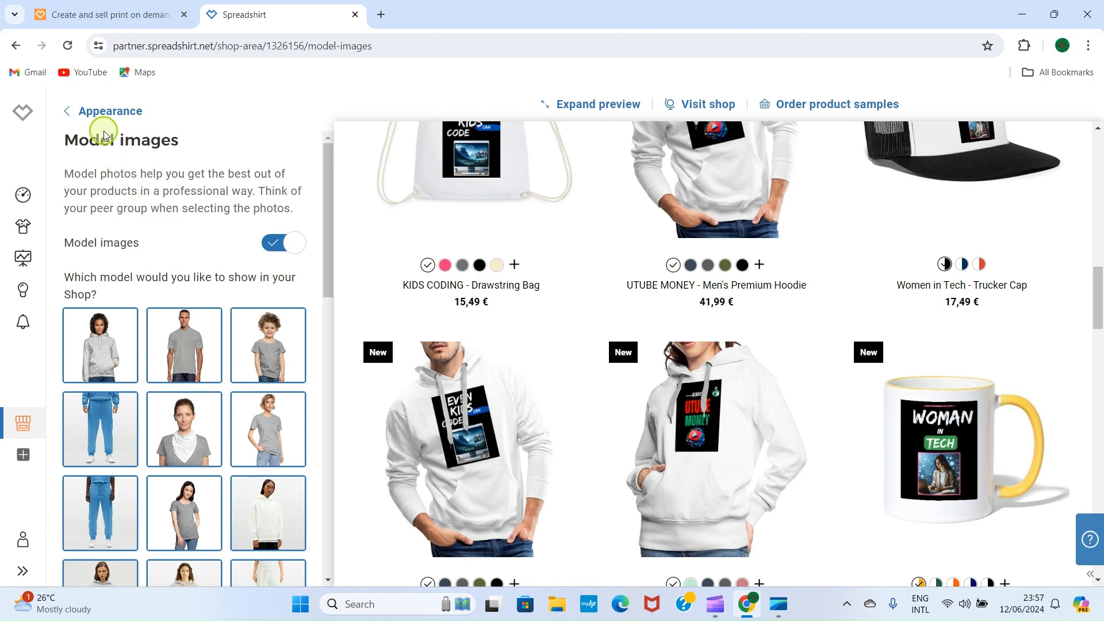
pyautogui.click(74, 118)
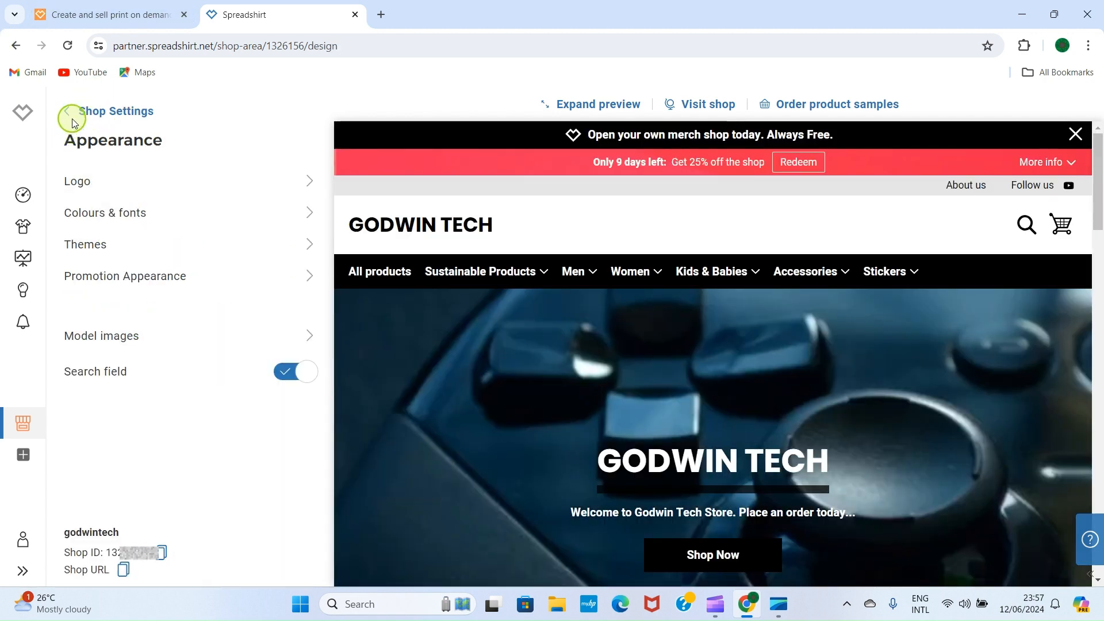
# Open Shop pricing under Prices & Promos and review the base price, margin and retail price of the products
pyautogui.click(72, 117)
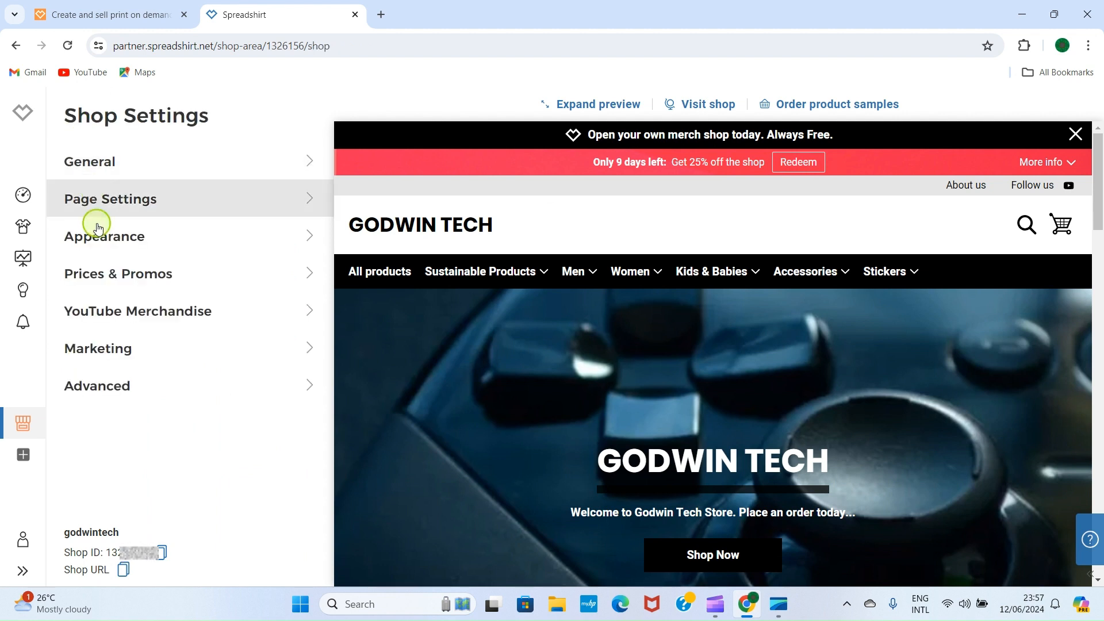
pyautogui.click(173, 276)
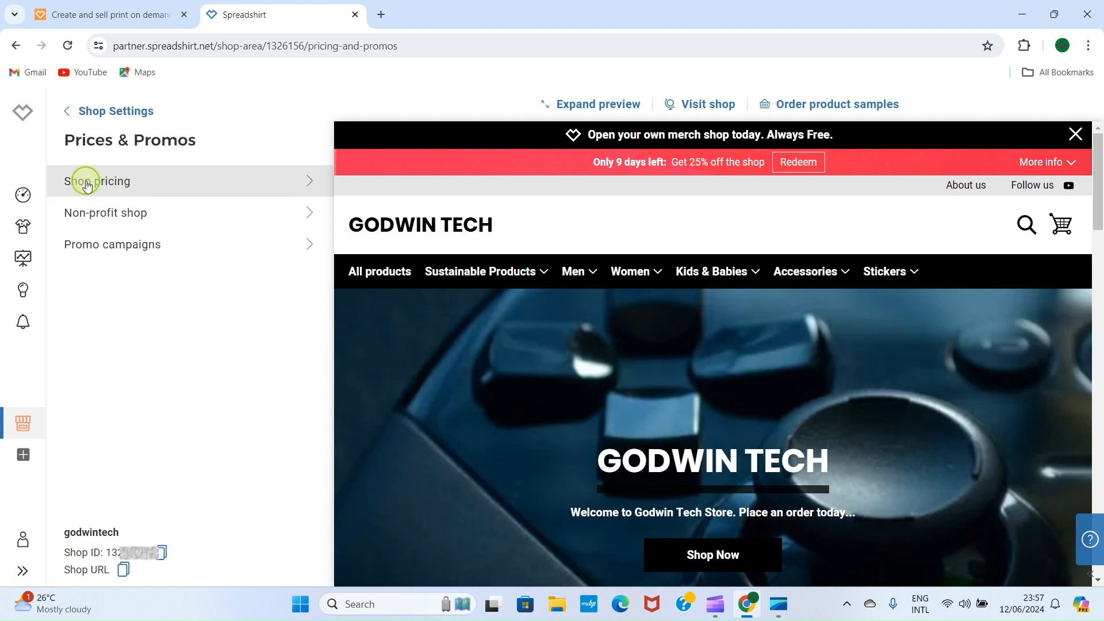
pyautogui.click(290, 190)
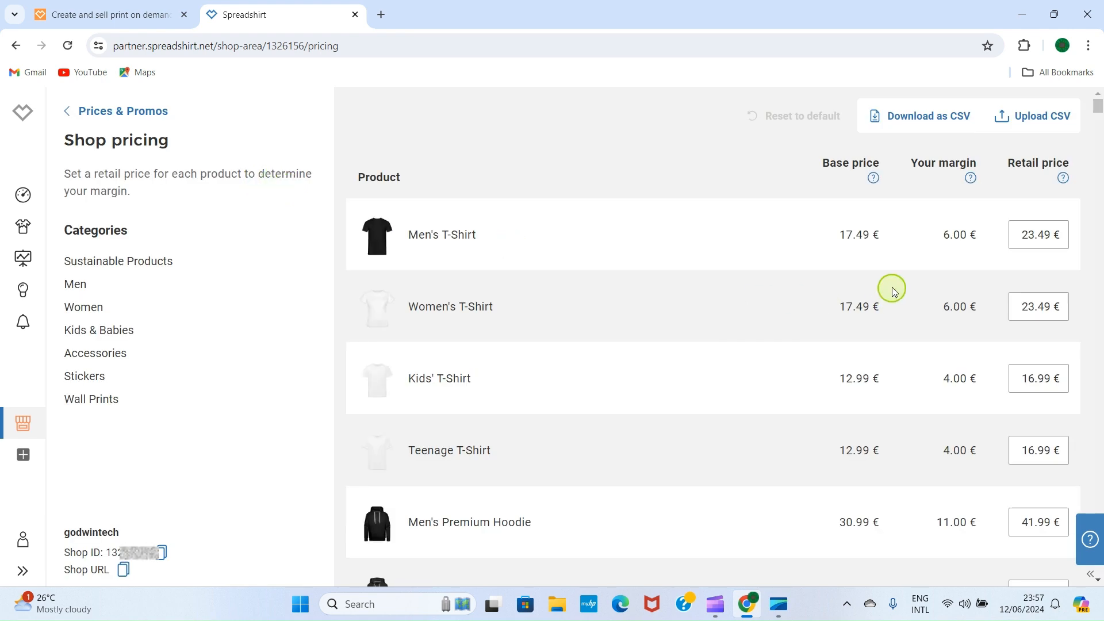
pyautogui.scroll(-2, 892, 288)
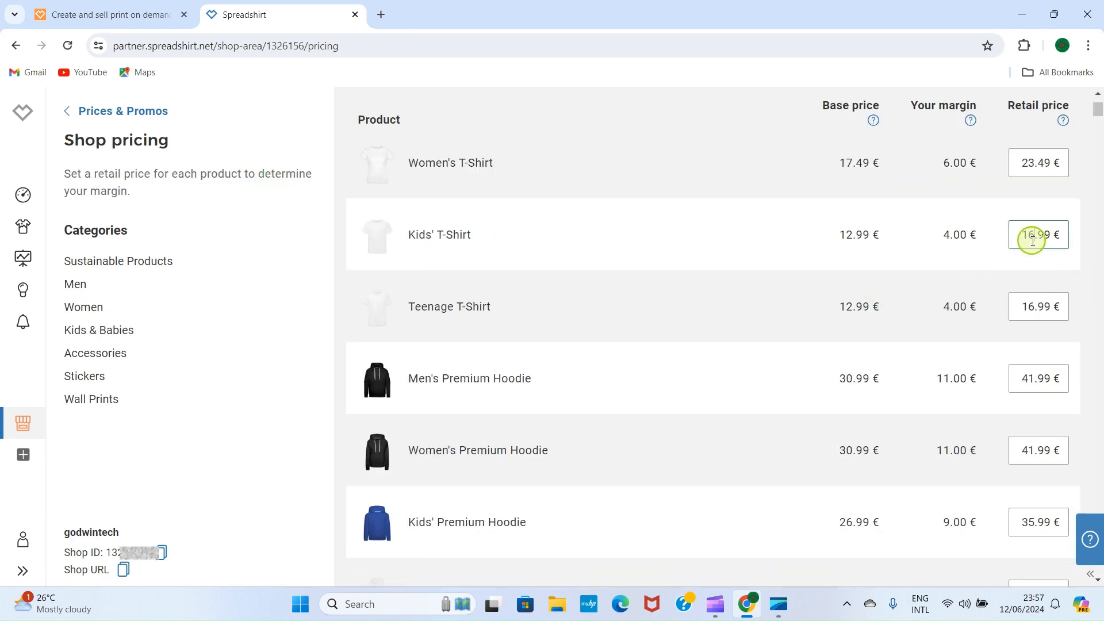
pyautogui.scroll(2, 863, 247)
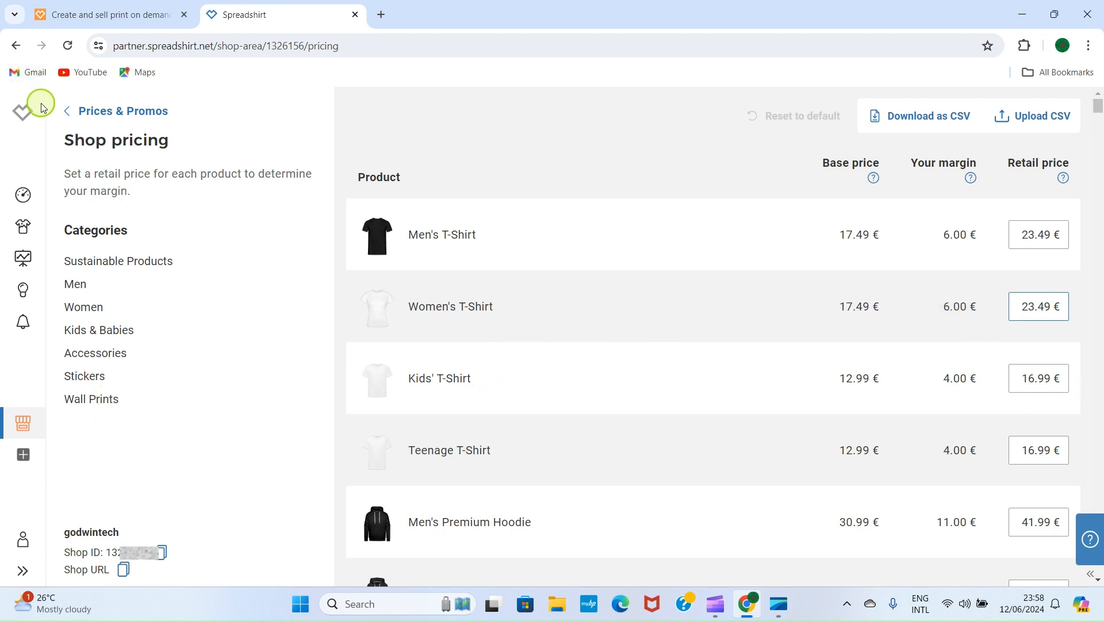
# Add Facebook as a channel under Social Media Icons in the Advanced shop settings
pyautogui.click(76, 121)
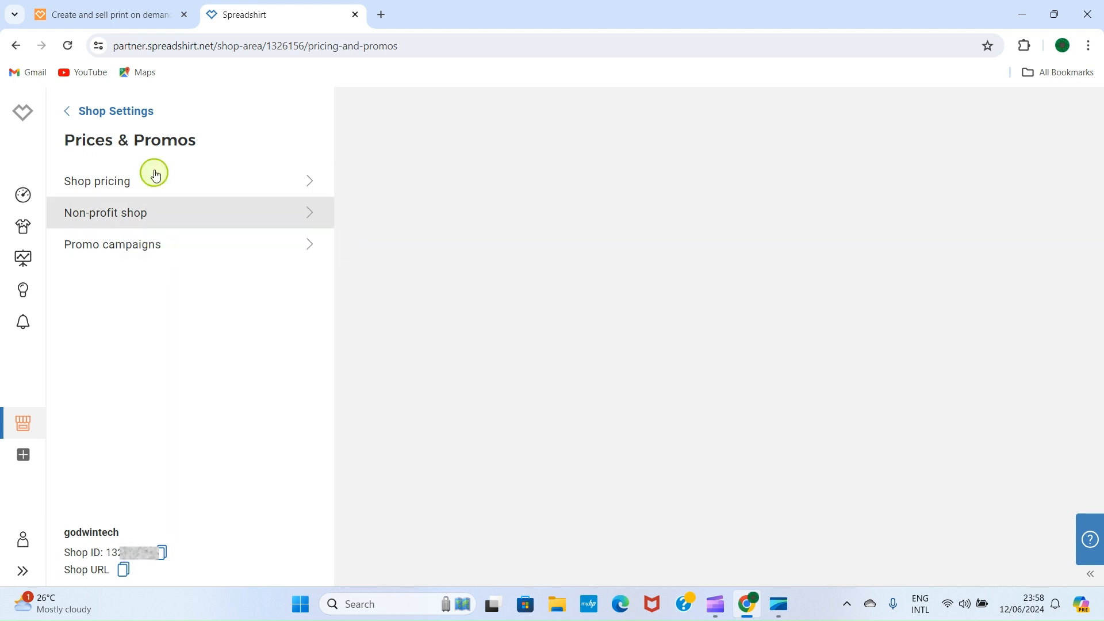
pyautogui.click(71, 113)
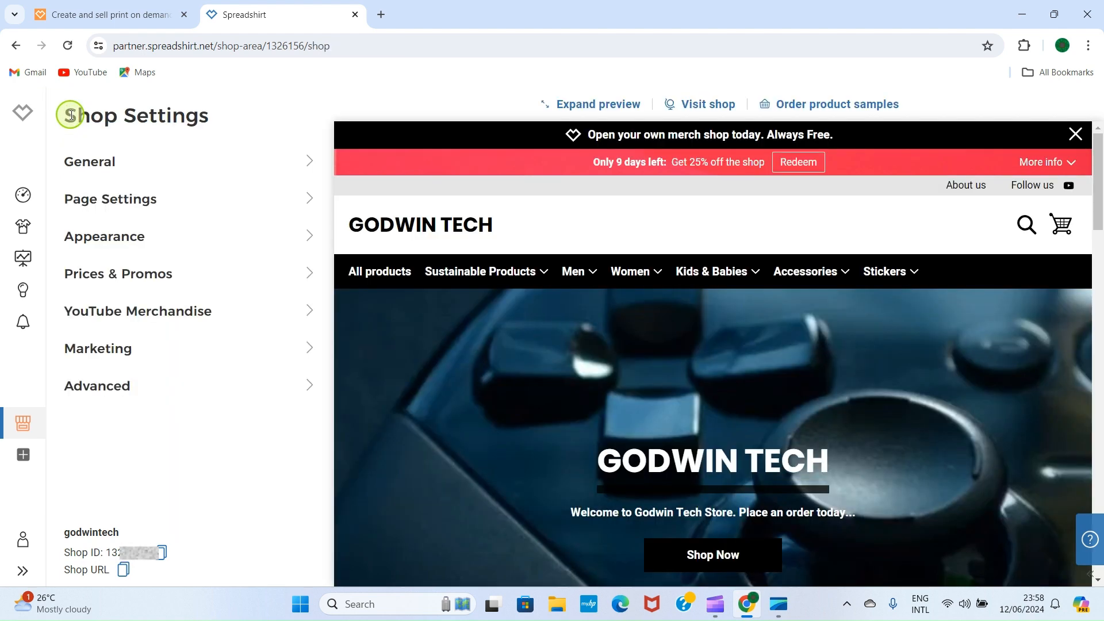
pyautogui.click(147, 396)
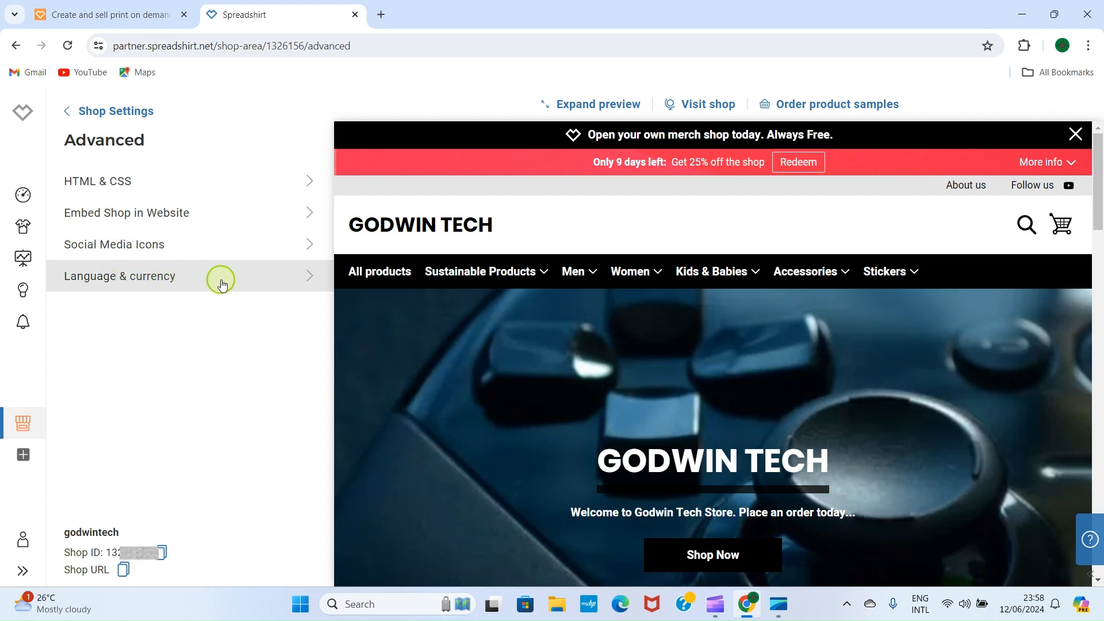
pyautogui.click(122, 250)
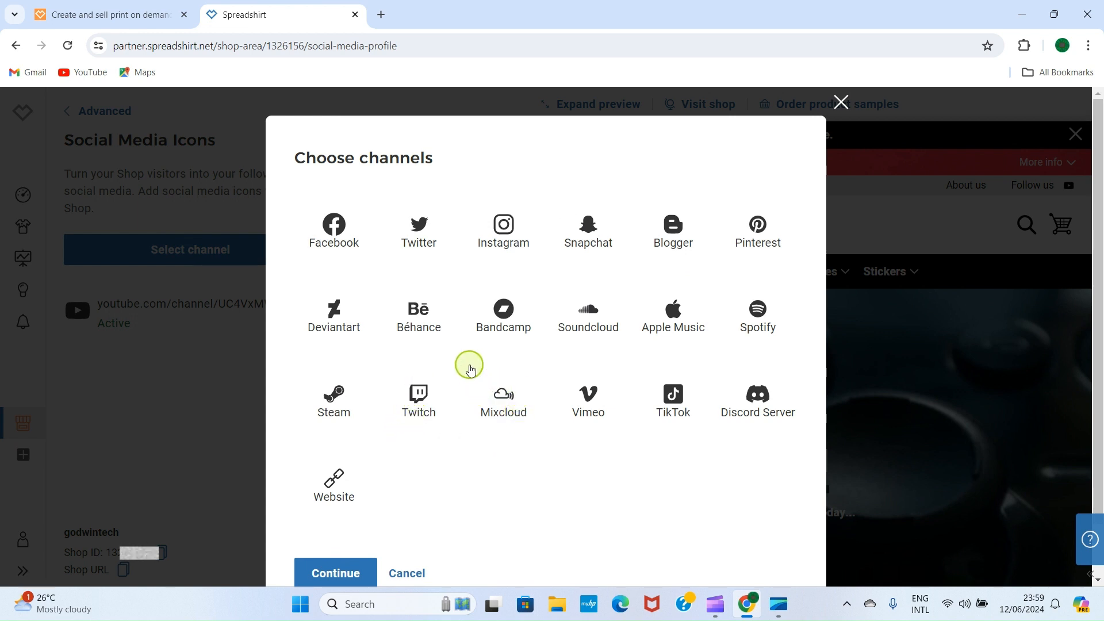
pyautogui.click(323, 230)
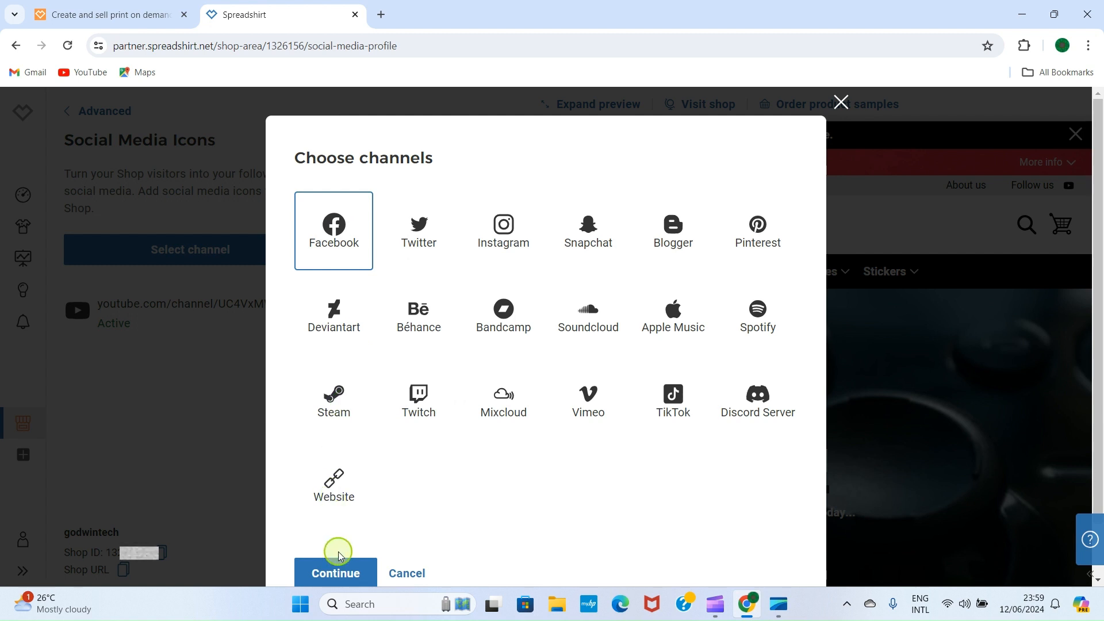
pyautogui.click(337, 572)
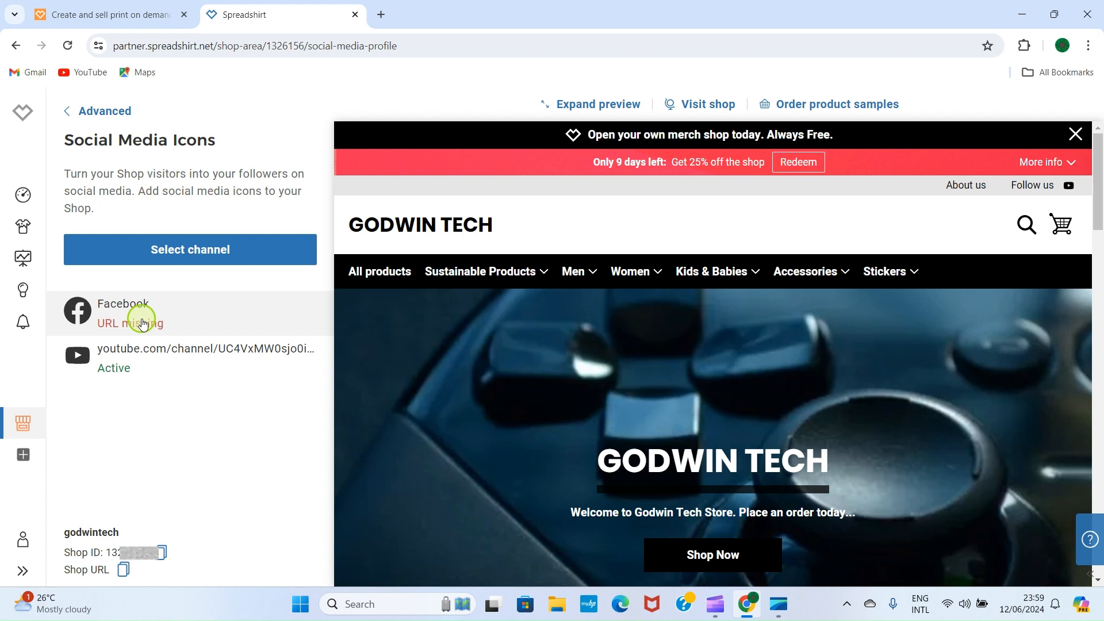
# Switch to Facebook, open the GodwinTech 247 page and copy its web address
pyautogui.click(386, 21)
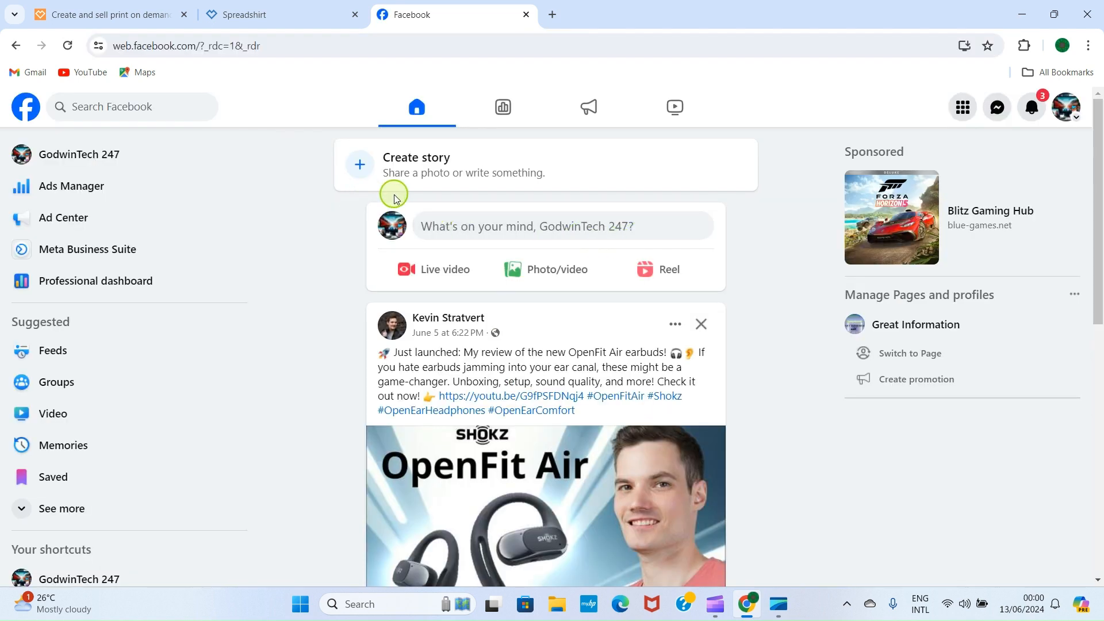
pyautogui.click(107, 155)
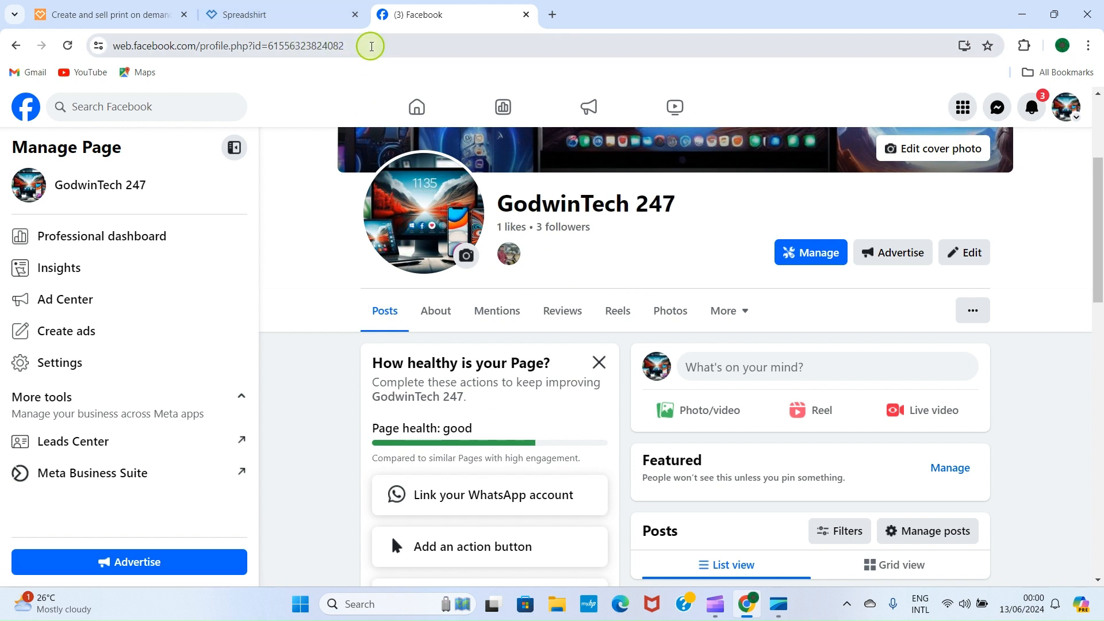
pyautogui.click(323, 46)
pyautogui.hotkey('ctrl', 'c')
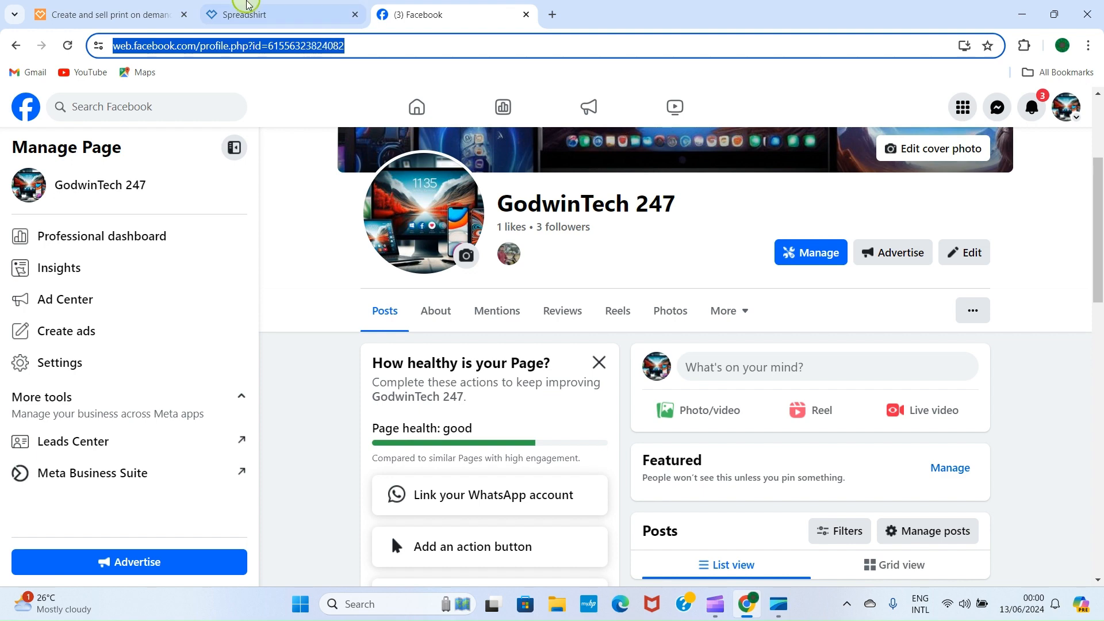
# Return to the Spreadshirt shop settings and link the Facebook channel to the copied page URL, saving the link
pyautogui.click(254, 4)
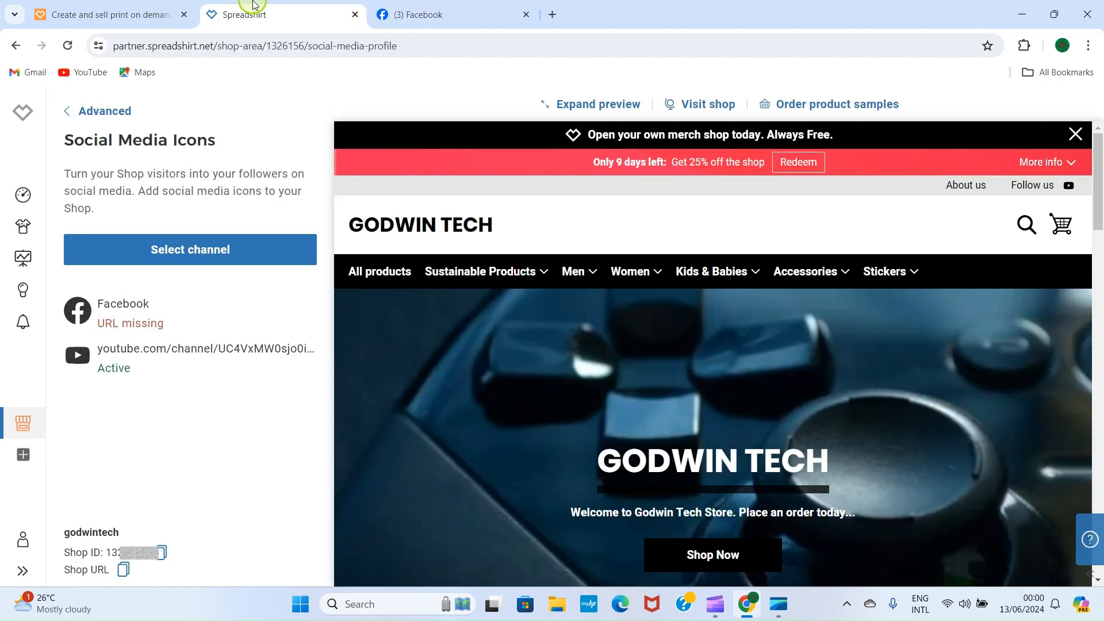
pyautogui.click(139, 322)
pyautogui.click(440, 332)
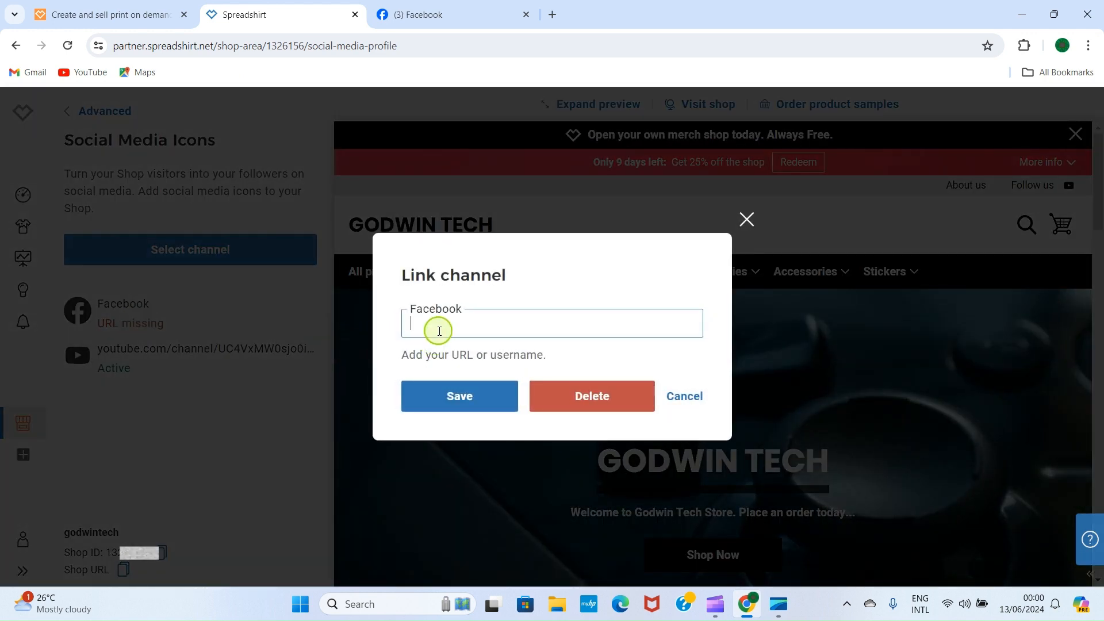
pyautogui.hotkey('ctrl', 'v')
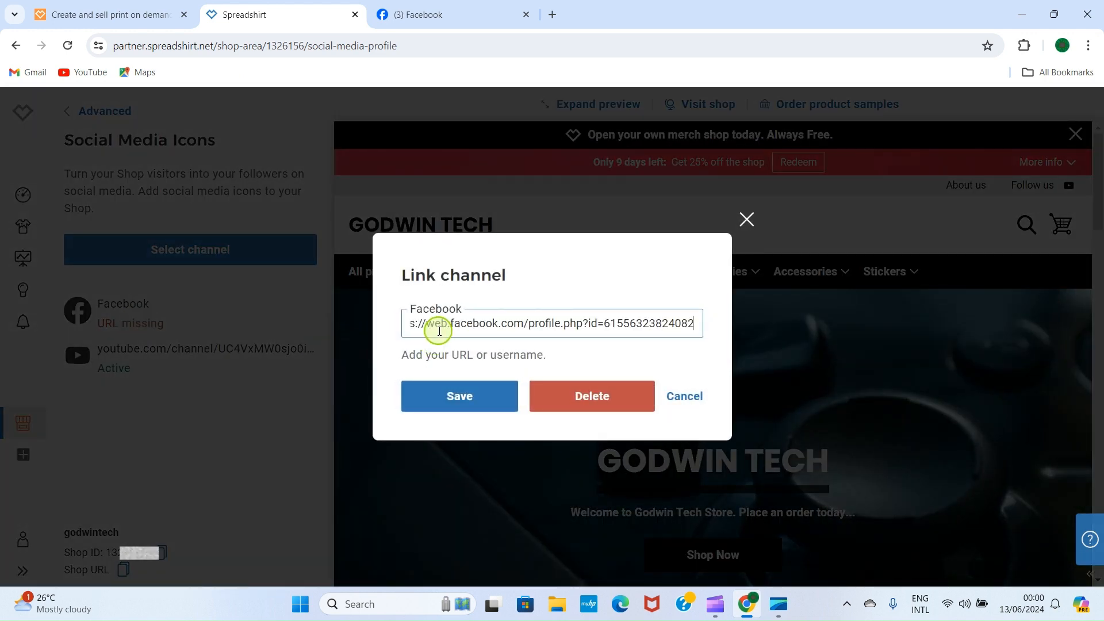
pyautogui.click(468, 401)
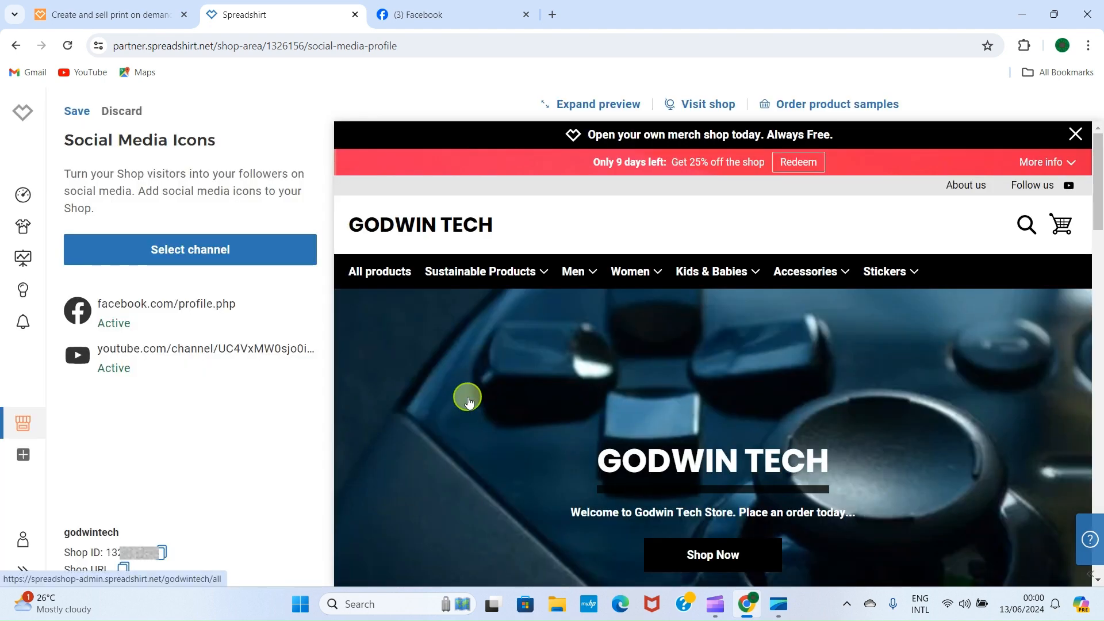